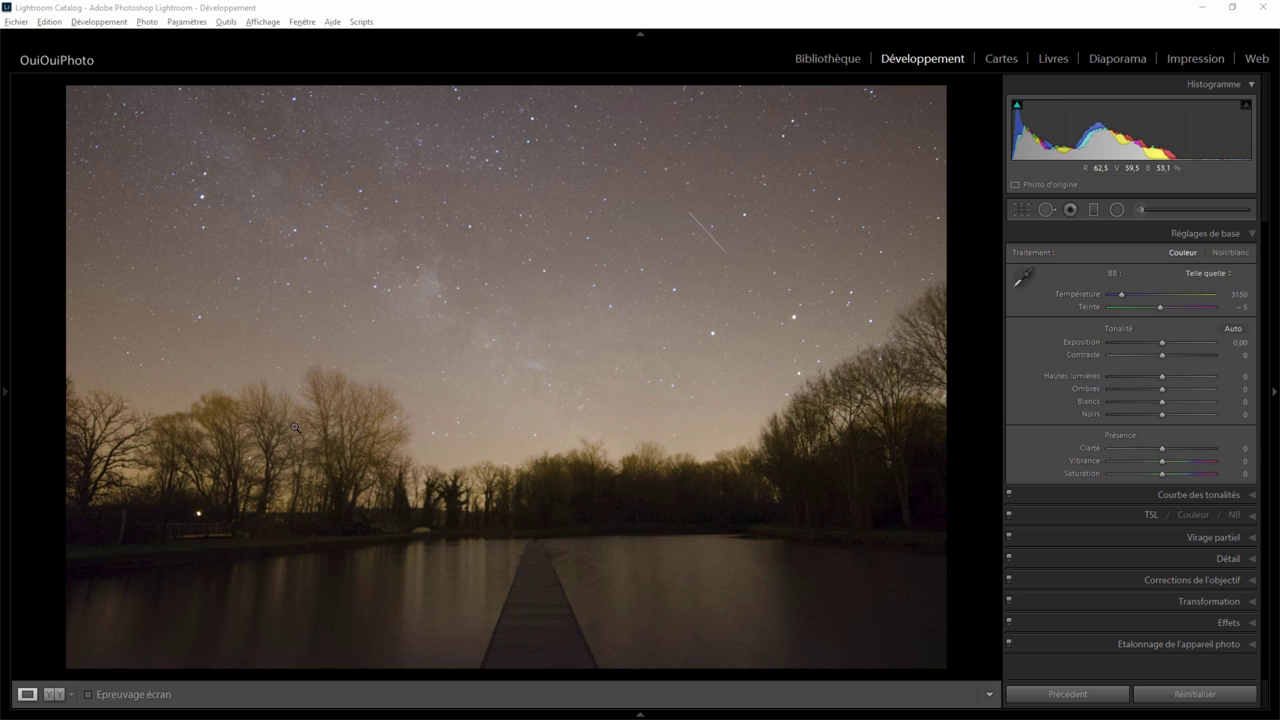
Step: Apply the Tungstène white balance (2850, tint 0), then set Contrast to +62 and Clarity to +49
click(1205, 275)
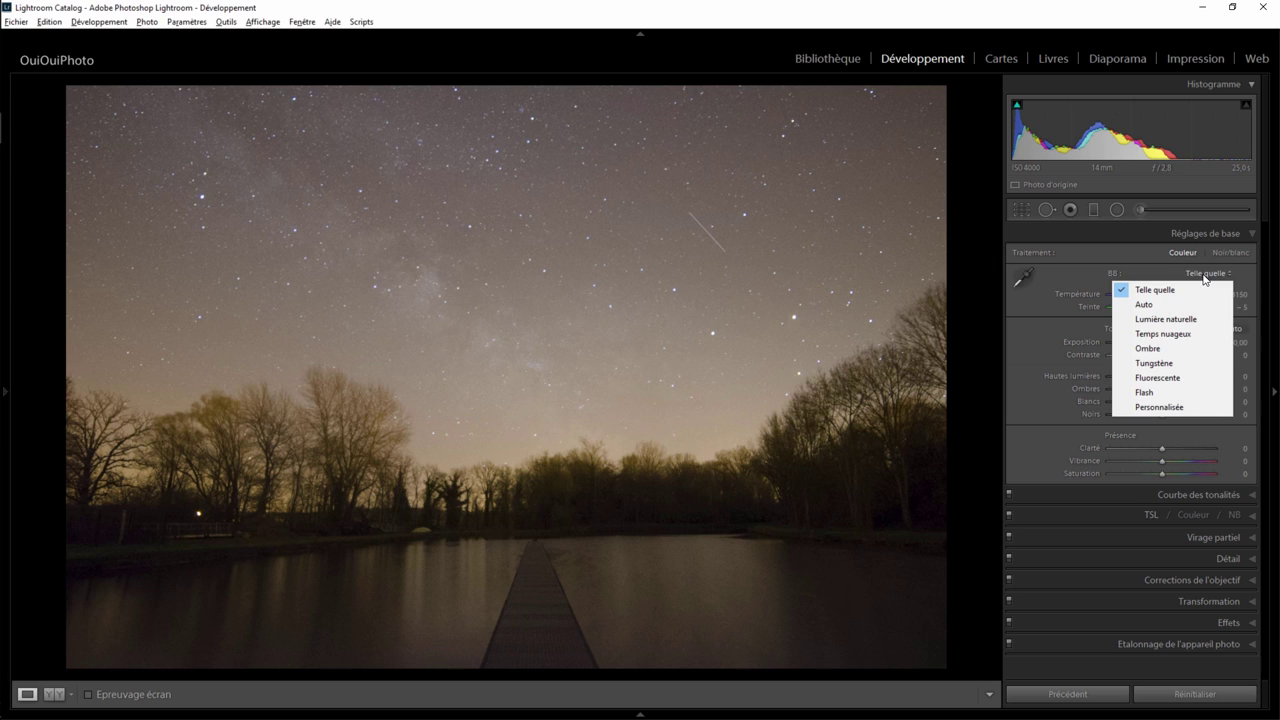
click(1180, 363)
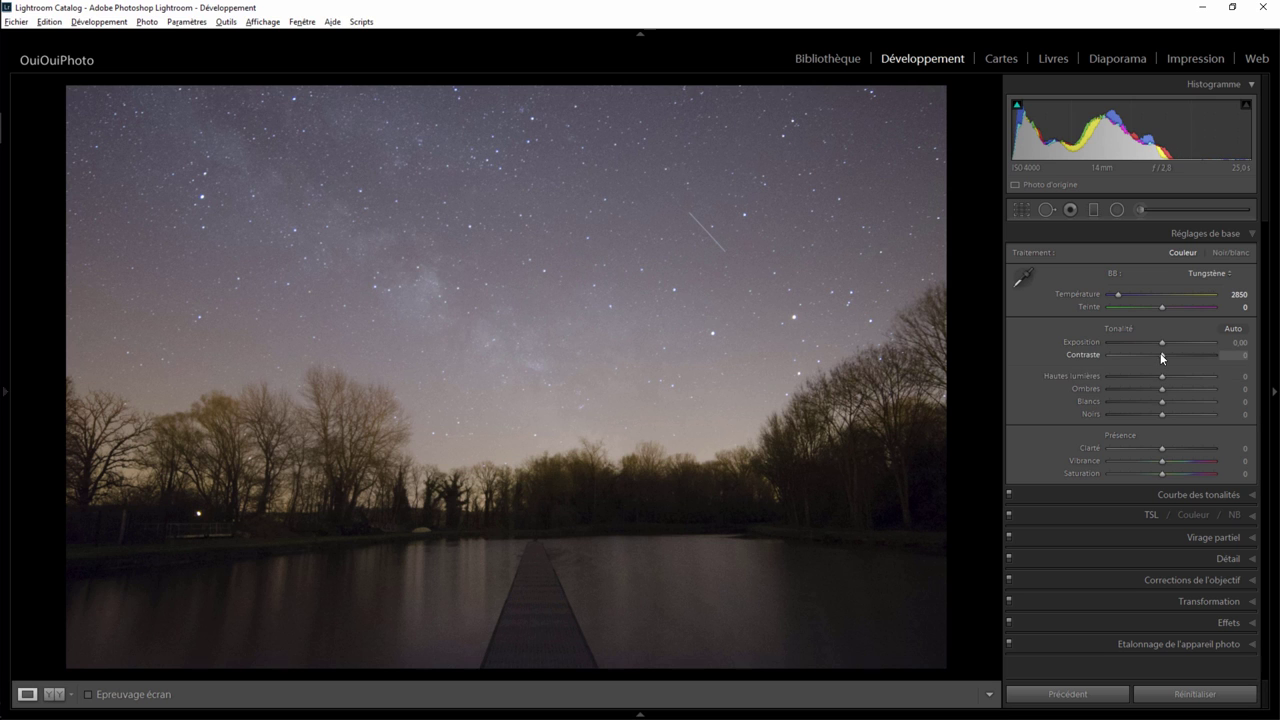
drag(1162, 357, 1194, 356)
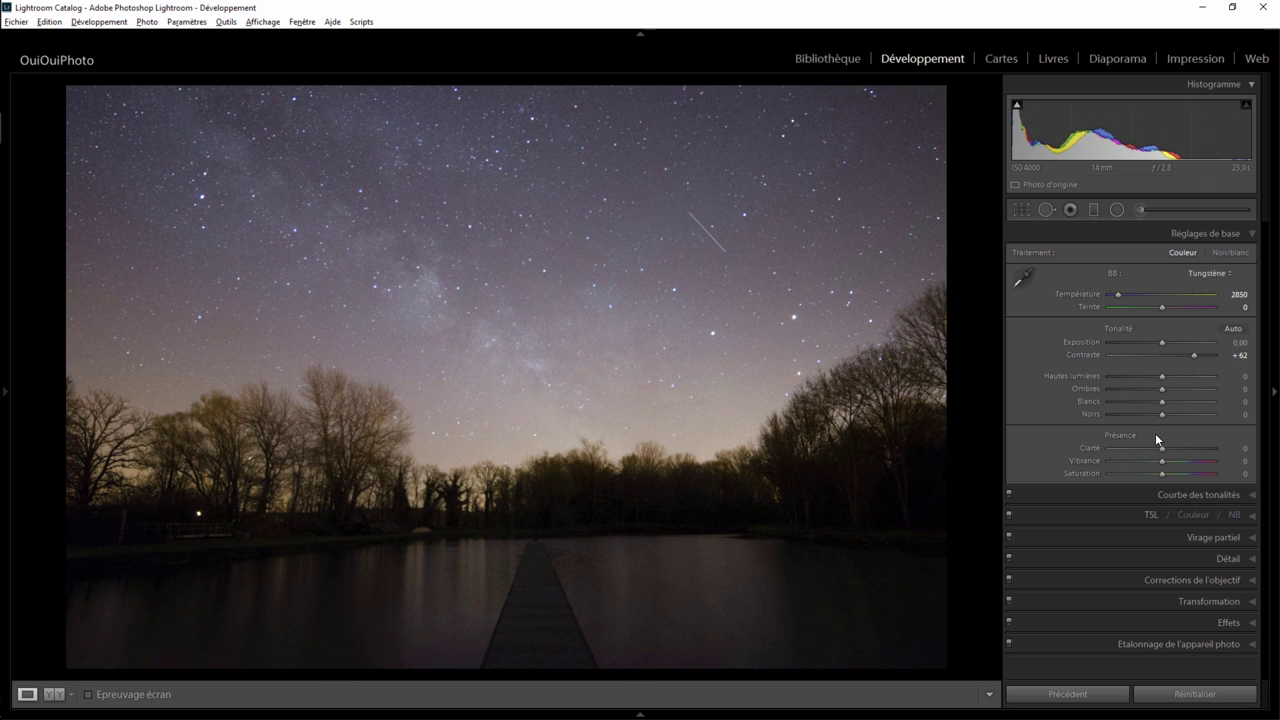
drag(1162, 447, 1187, 448)
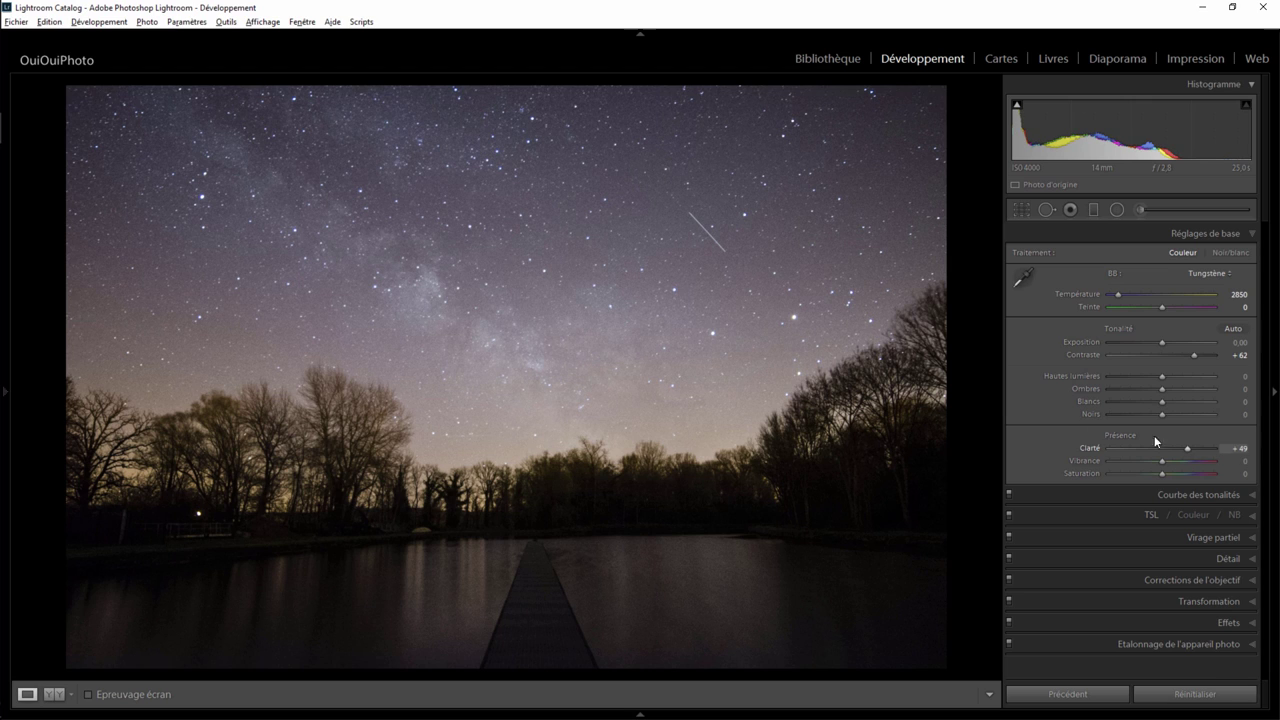
Step: In the Effects panel, set Dehaze (Correction du voile) to +27
click(1250, 623)
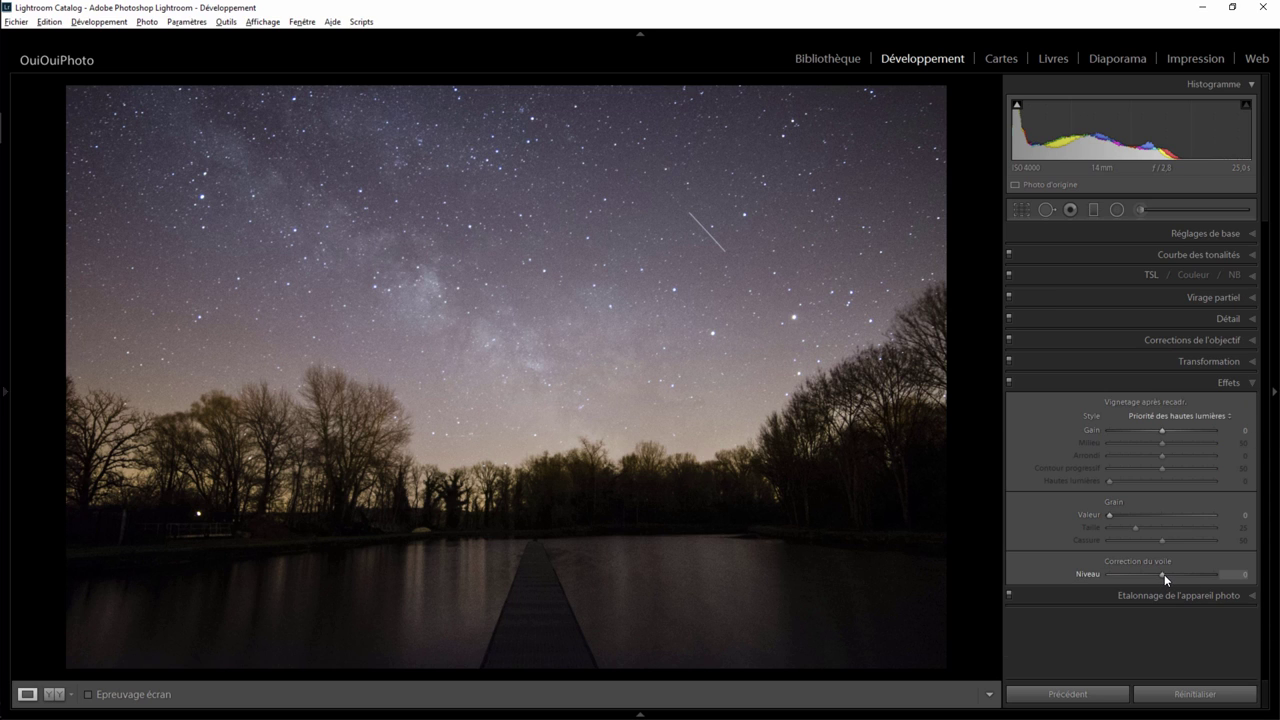
drag(1164, 574, 1175, 574)
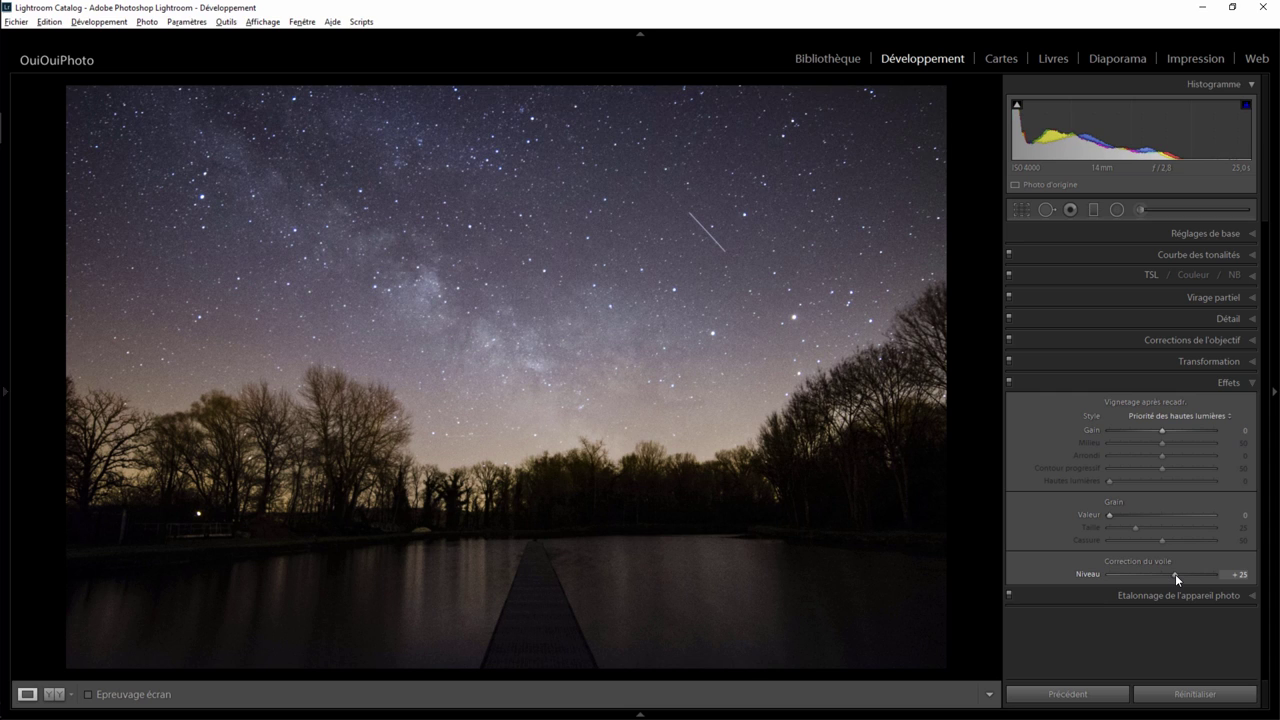
drag(1175, 574, 1177, 572)
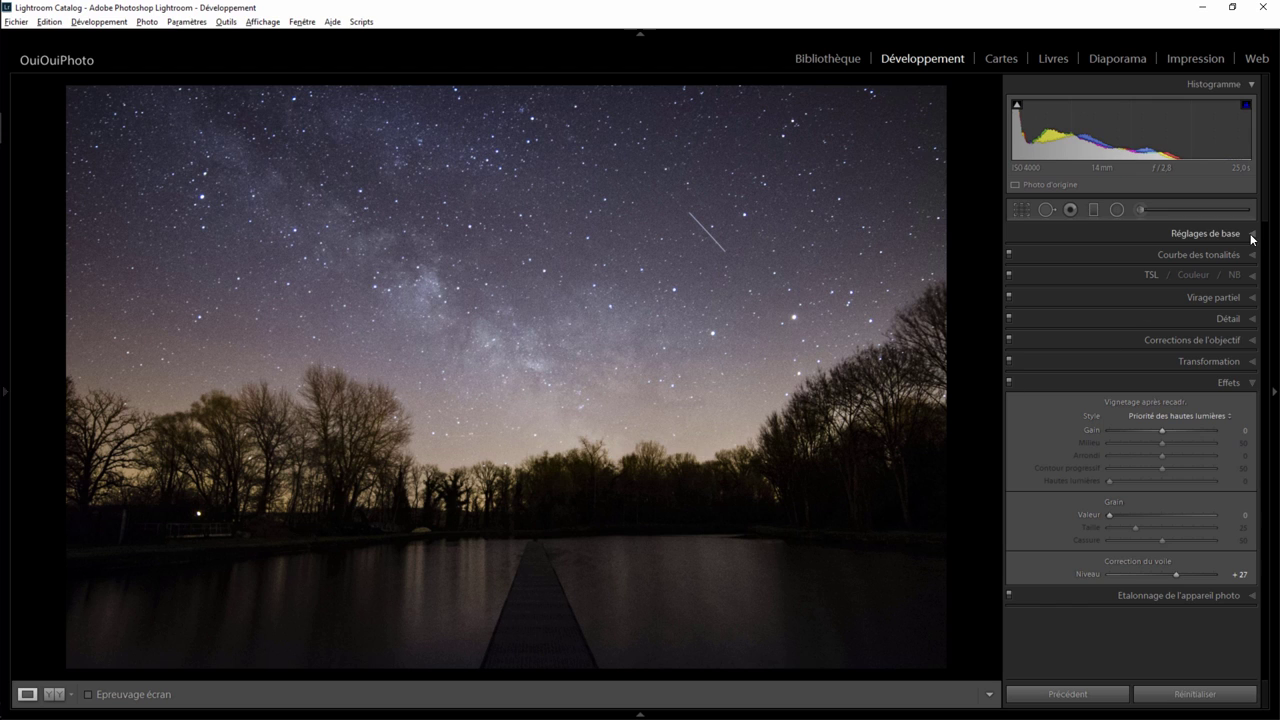
Step: In Basic settings, set Vibrance to +27, Whites to +40 and Blacks to −41
click(1250, 235)
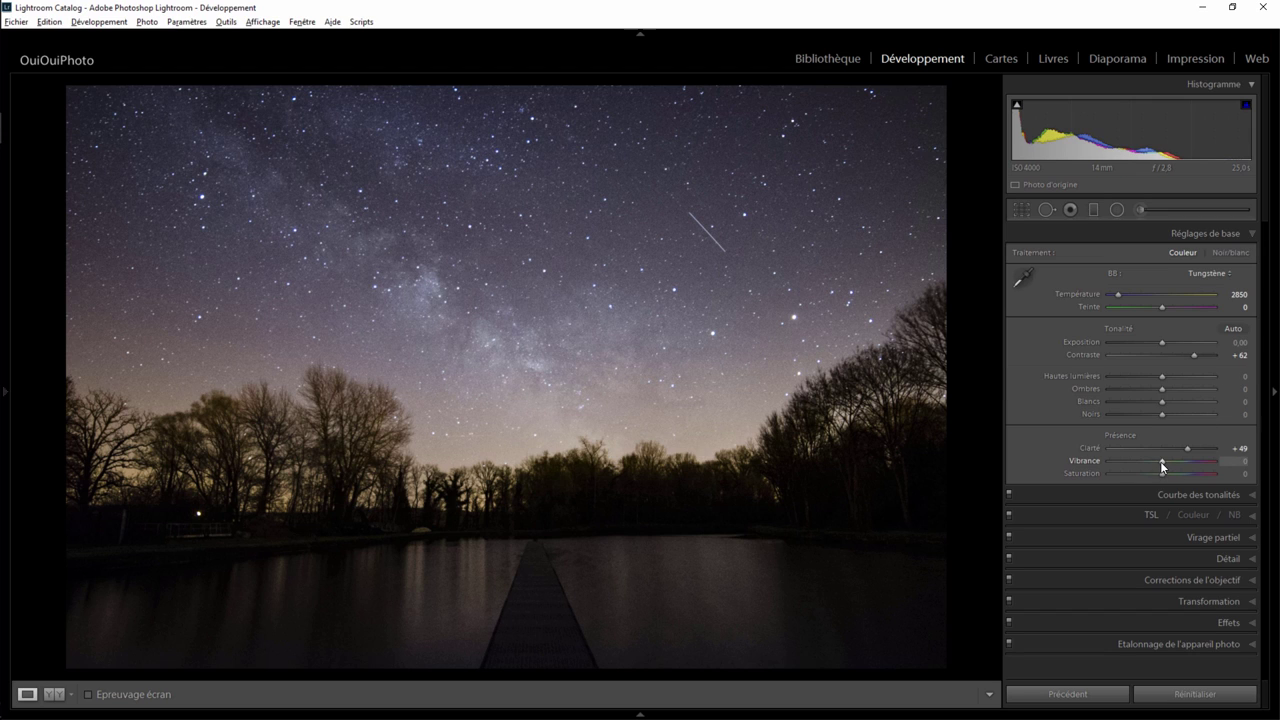
mouse_move(1162, 466)
mouse_down()
mouse_move(1179, 466)
mouse_move(1126, 462)
mouse_up()
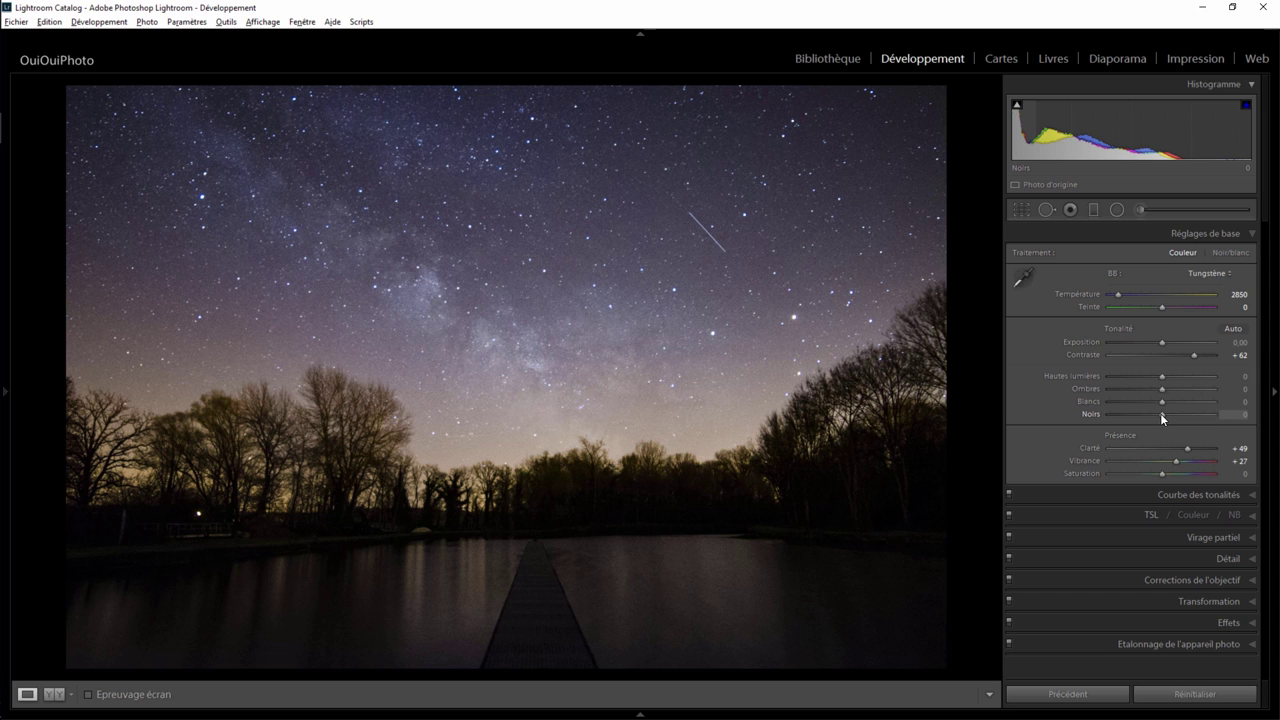
mouse_move(1162, 413)
mouse_down()
mouse_move(1138, 411)
mouse_move(1183, 399)
mouse_up()
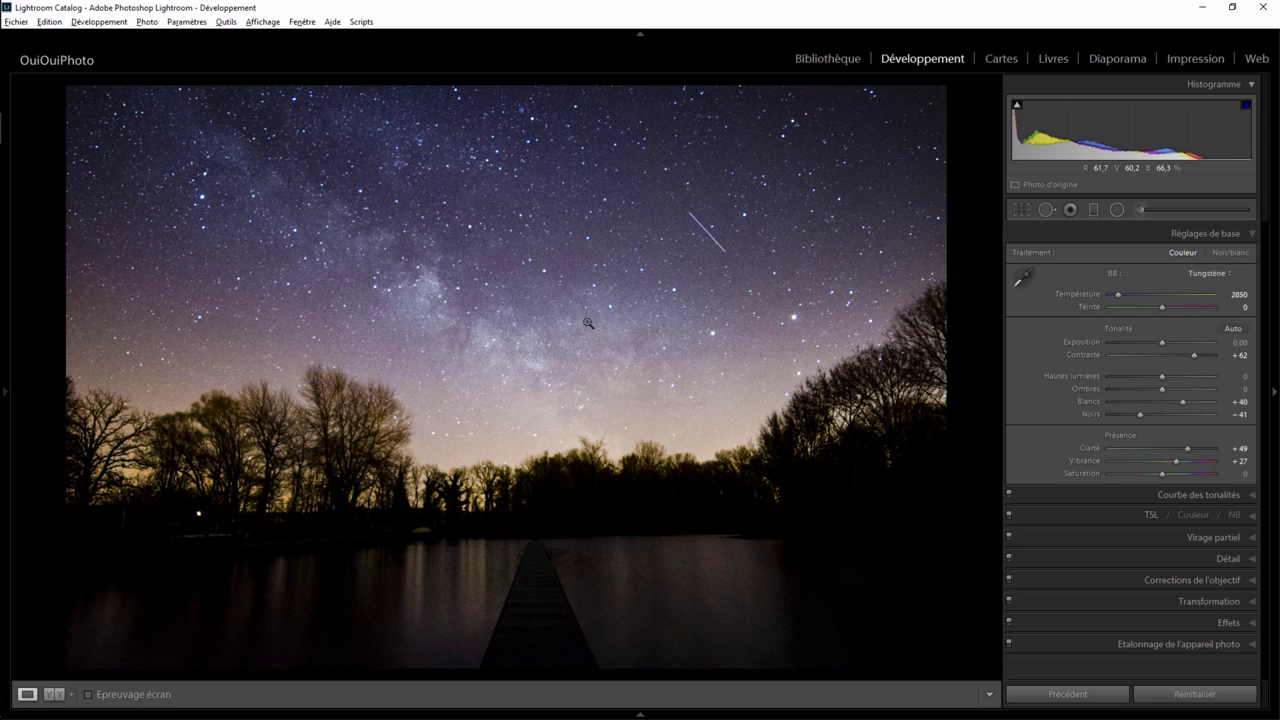
Step: Zoom to 1:1 to check noise in the stars, then return to the full-photo view
click(630, 289)
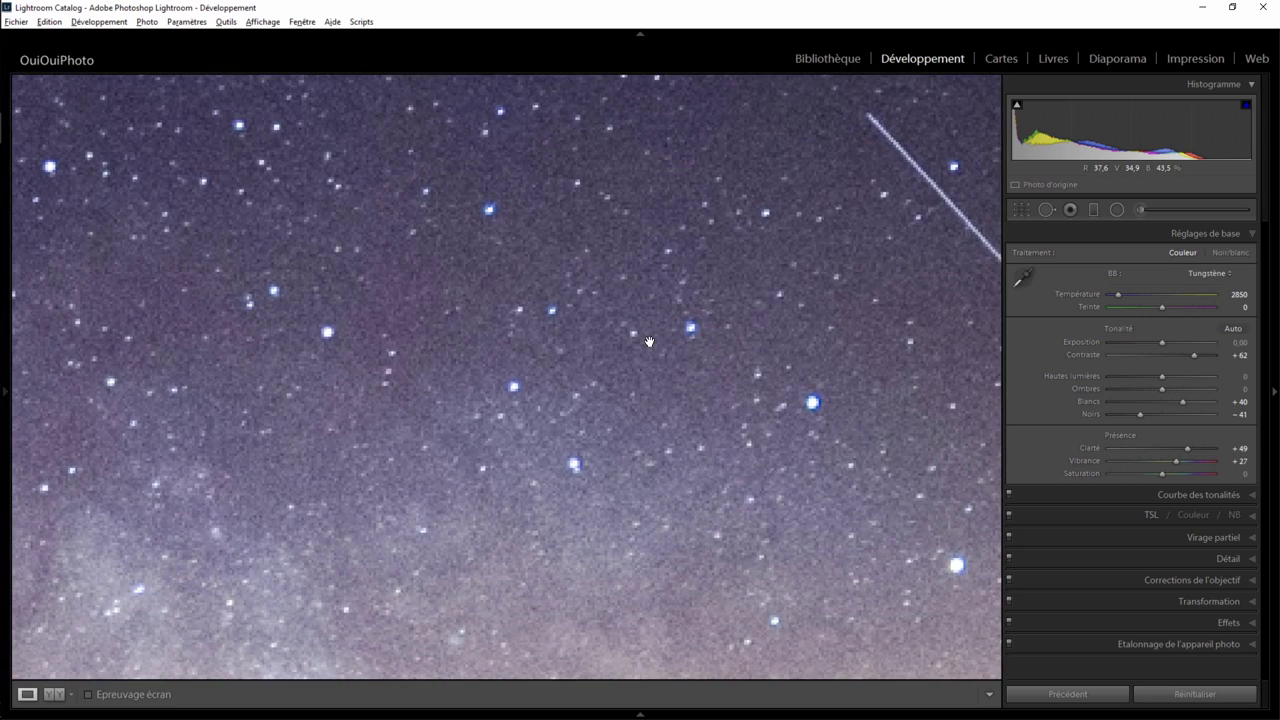
double_click(521, 520)
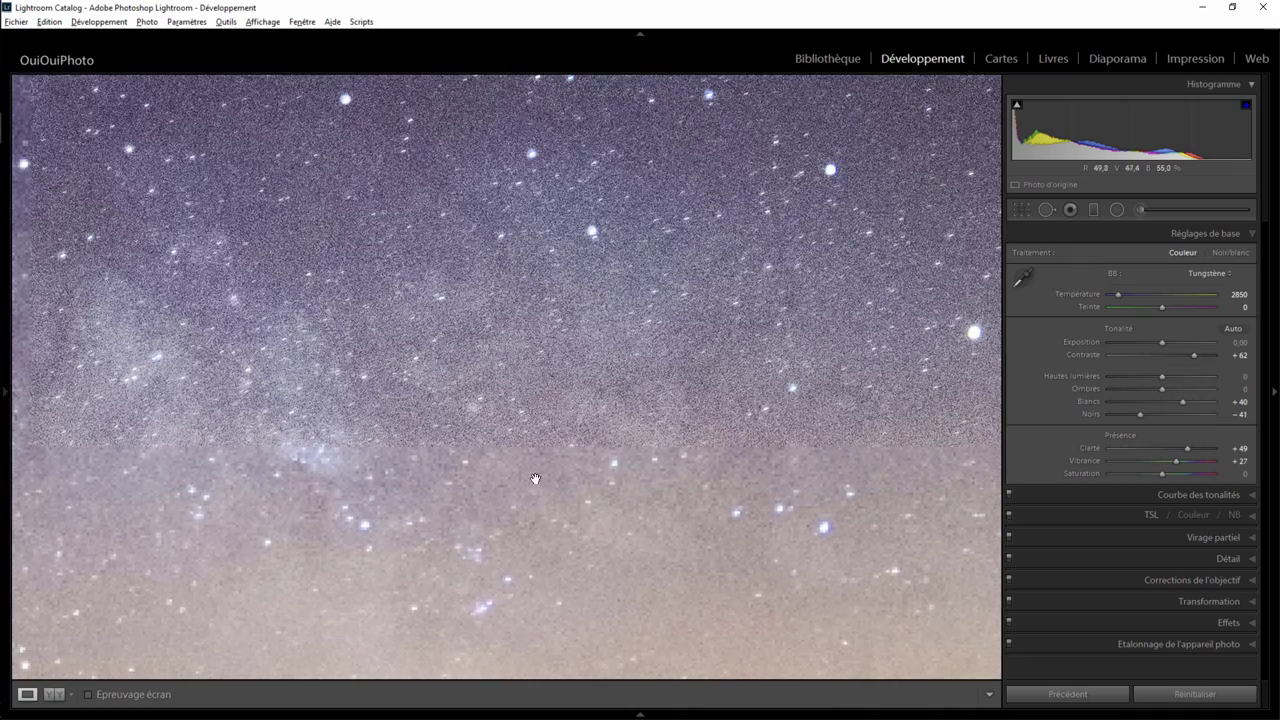
click(606, 320)
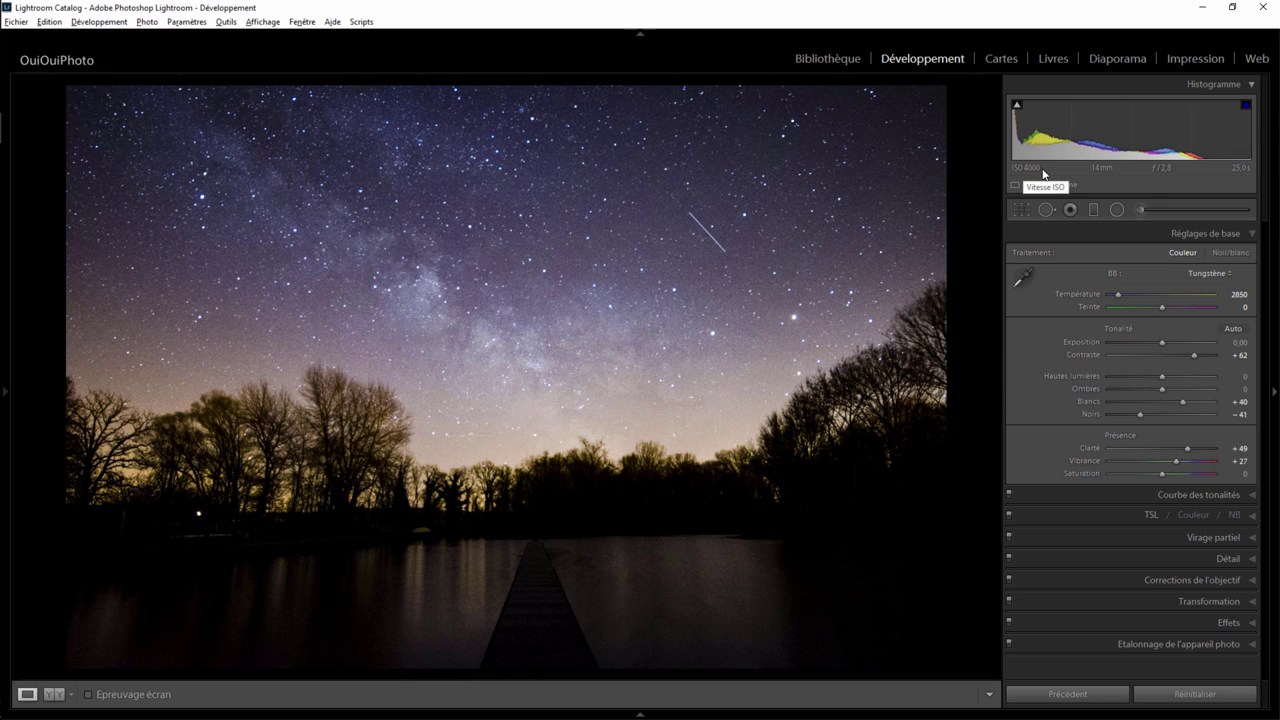
Step: In the Library, show the Metadata panel with _DSC5015.NEF's file and EXIF details
click(837, 57)
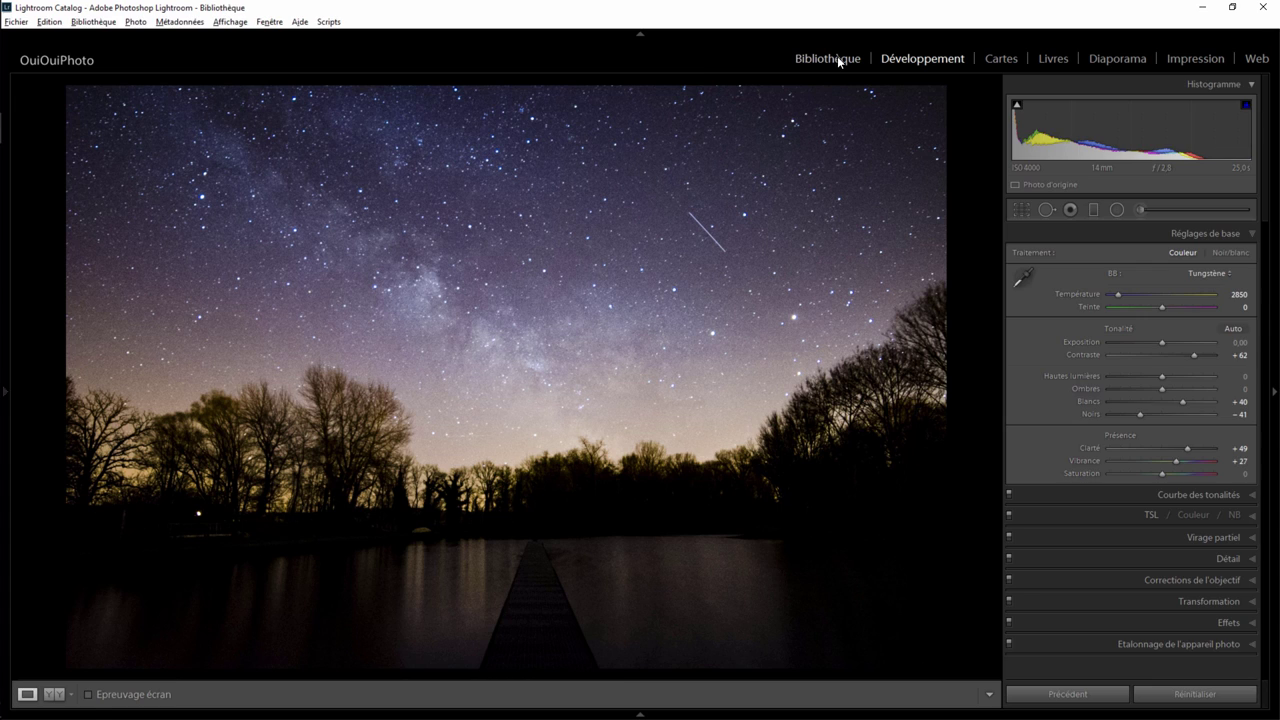
click(1275, 394)
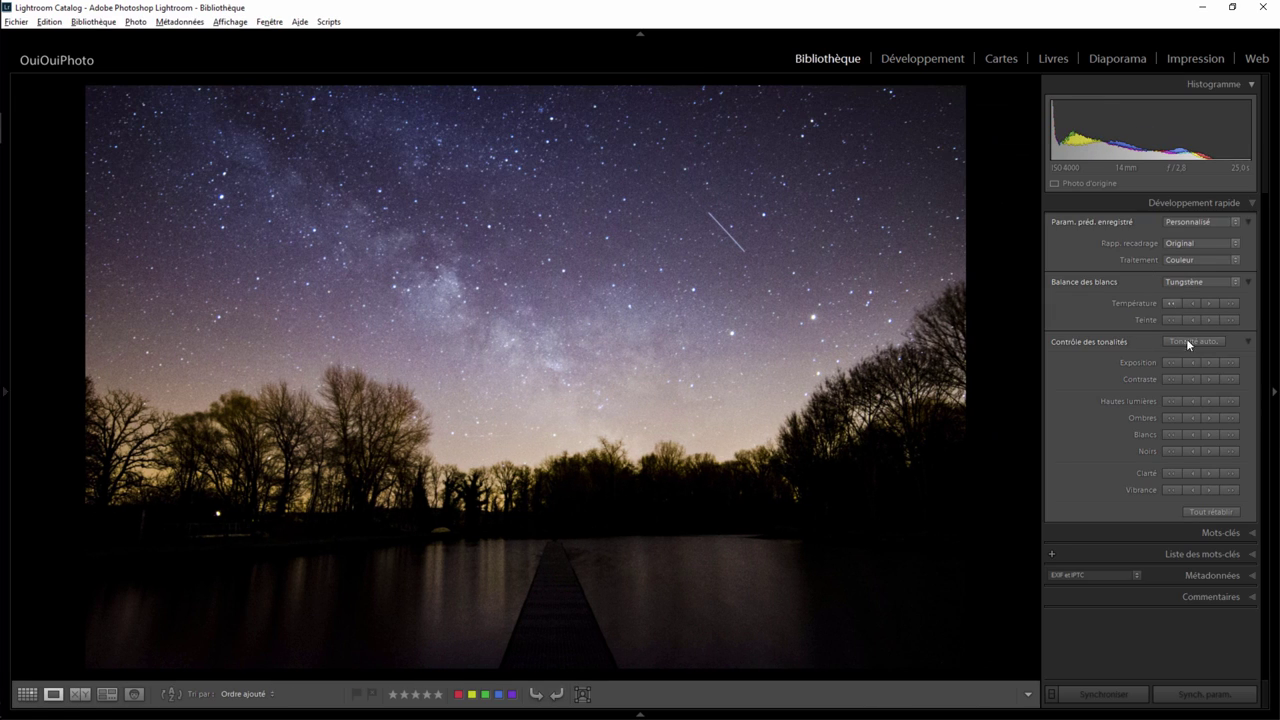
click(1245, 575)
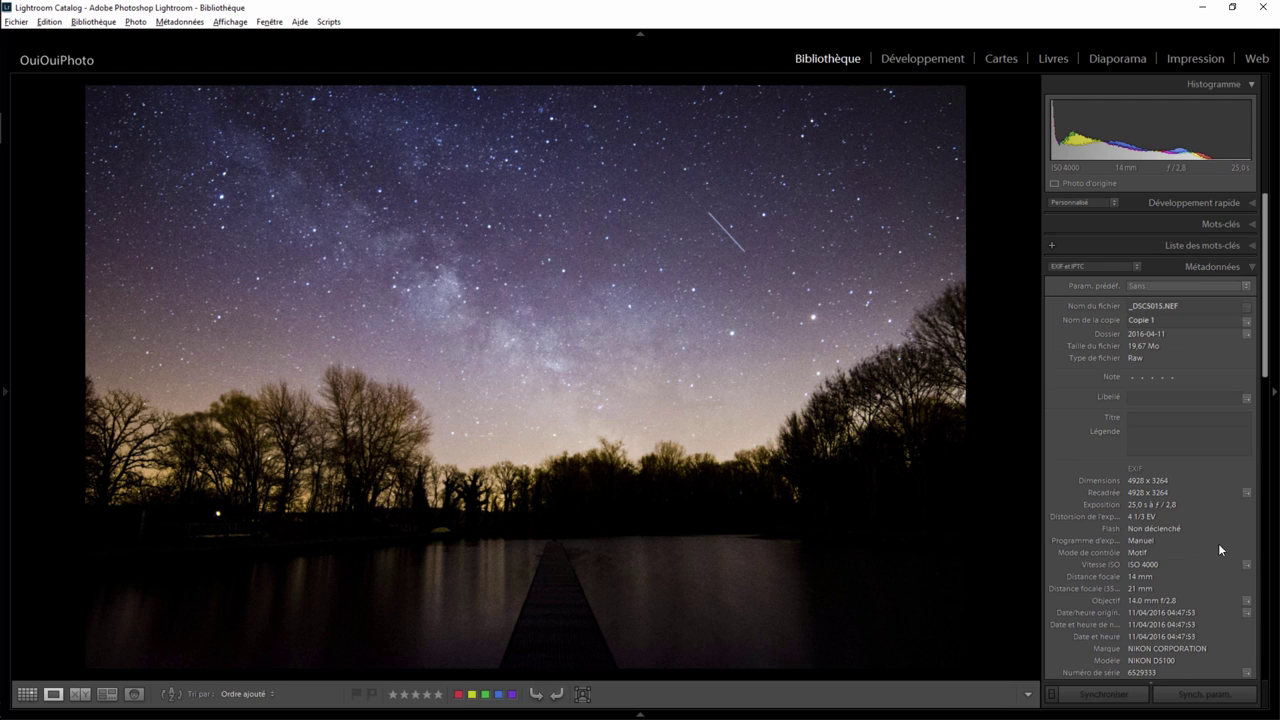
click(1176, 419)
Step: Back in Develop, set Luminance noise reduction to 26, checking the sky at 1:1
click(929, 58)
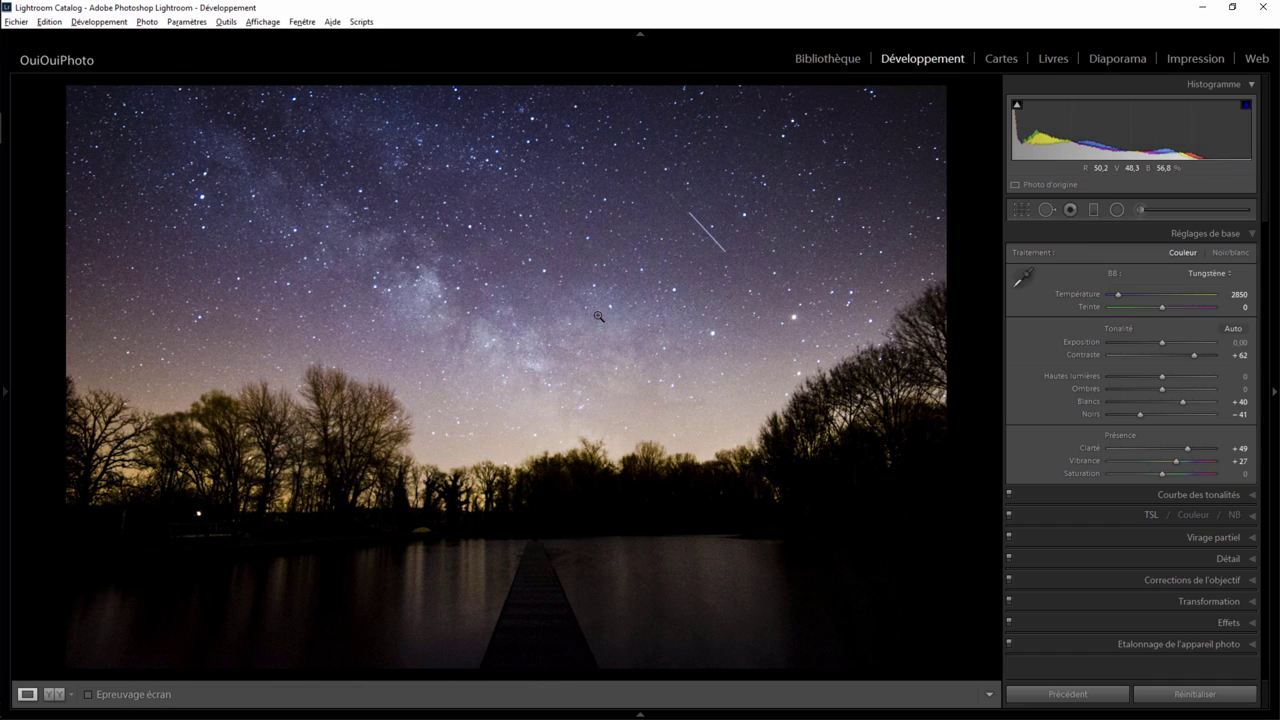
click(645, 336)
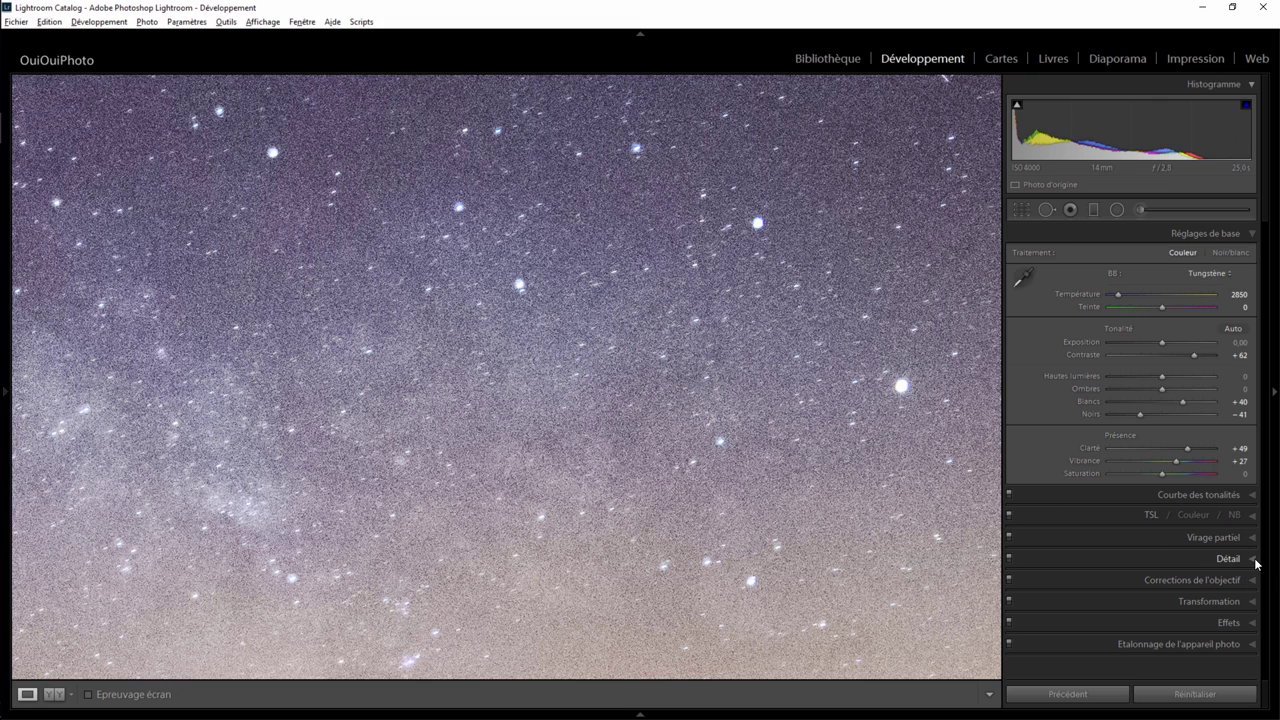
click(1255, 562)
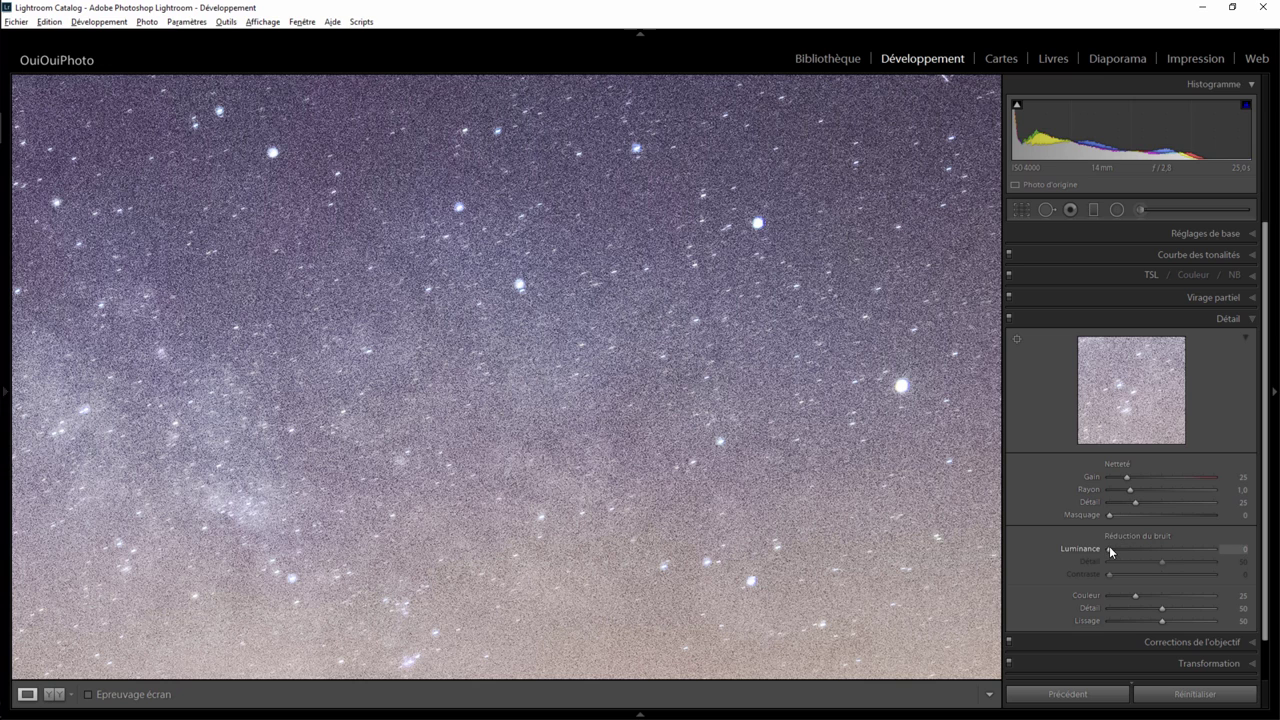
drag(1110, 551, 1133, 551)
click(685, 343)
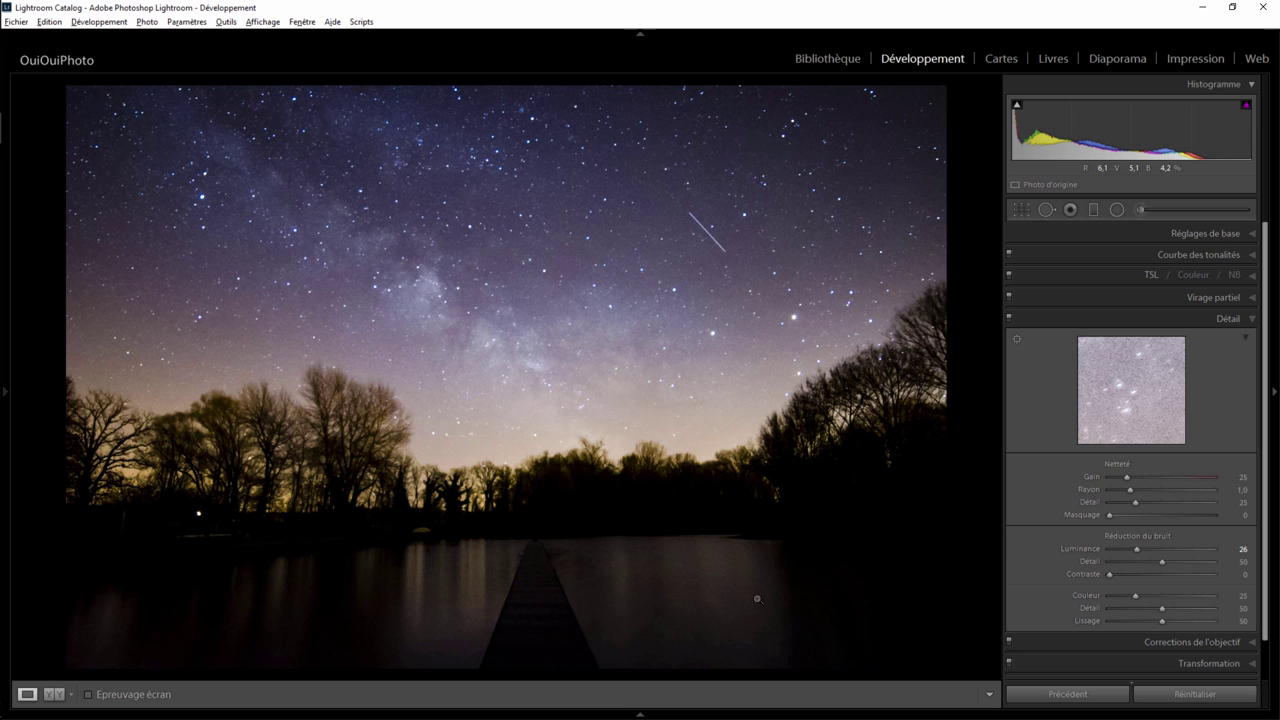
Step: Paint an Adjustment Brush with Shadows 97 over the jetty, water and right-side trees
click(1142, 210)
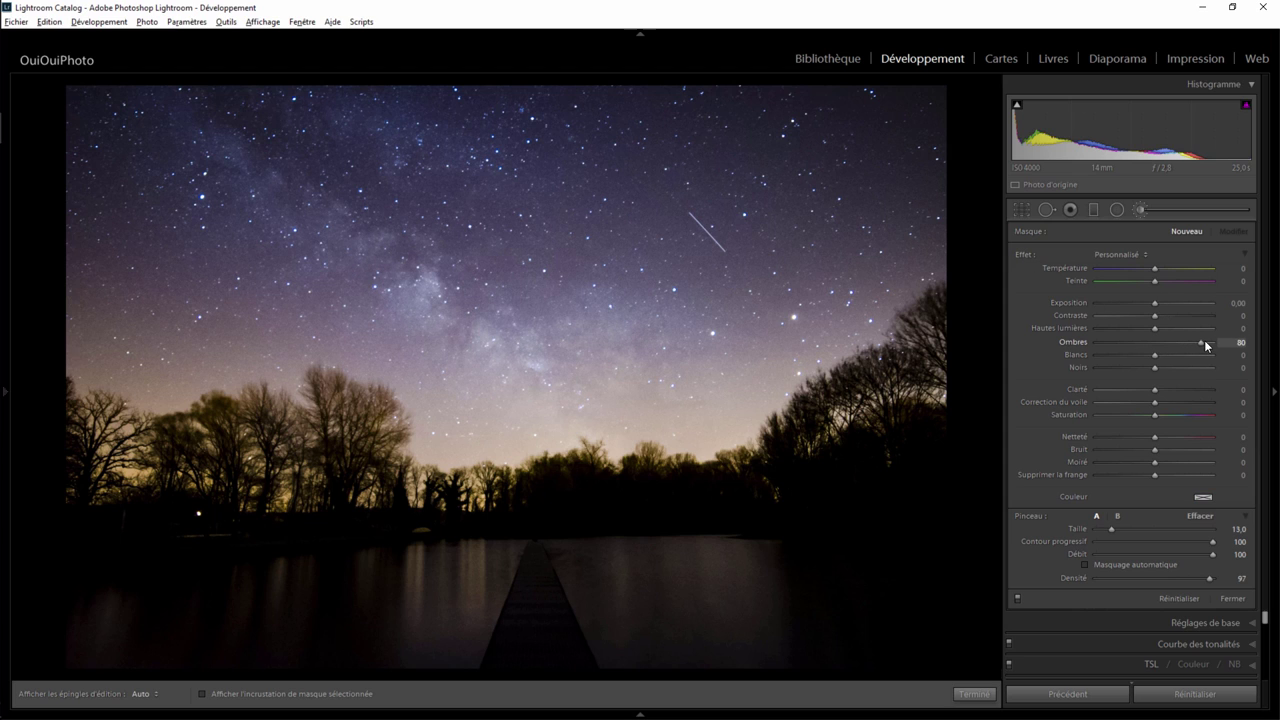
drag(1205, 345, 1212, 342)
scroll(535, 587, down, 2)
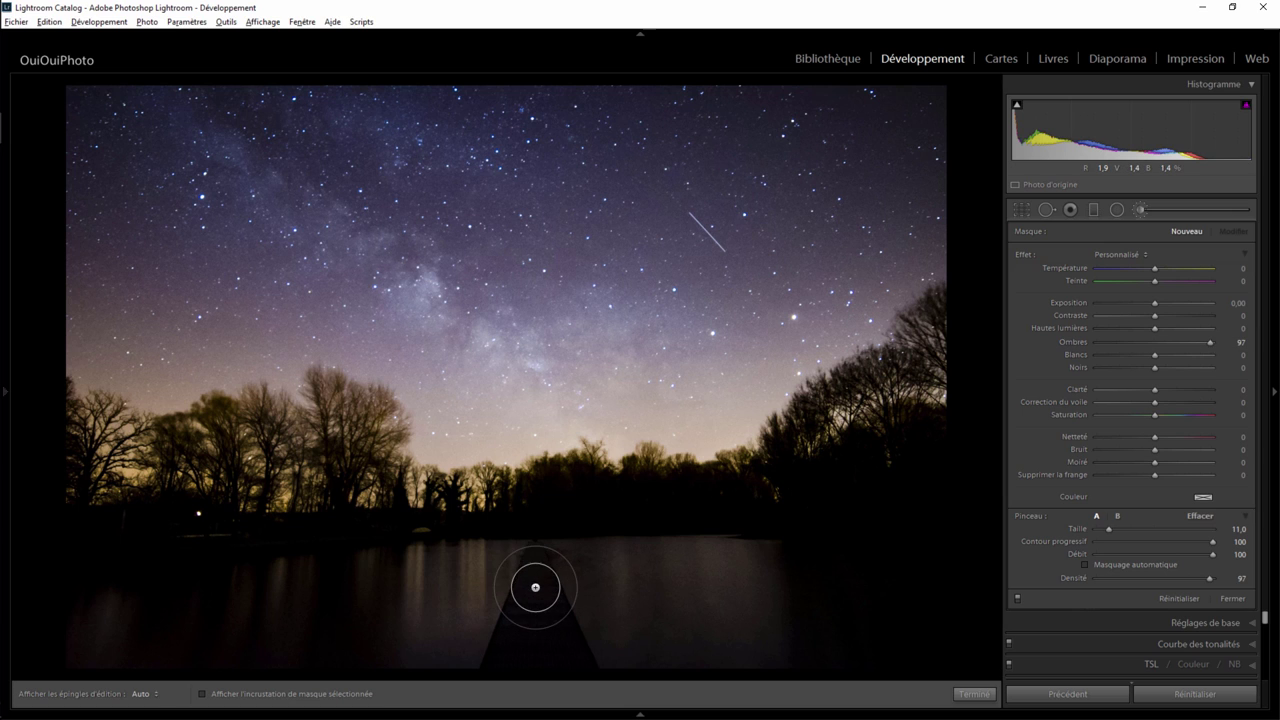
drag(529, 580, 540, 640)
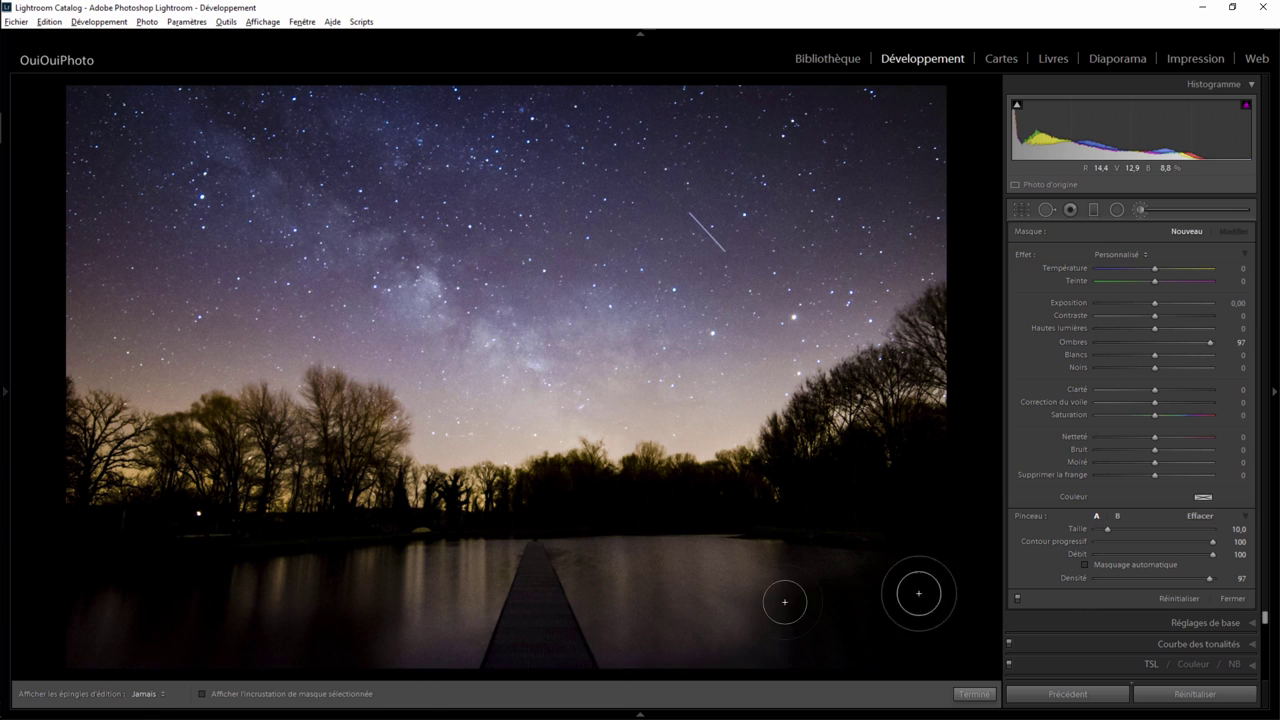
drag(919, 593, 919, 385)
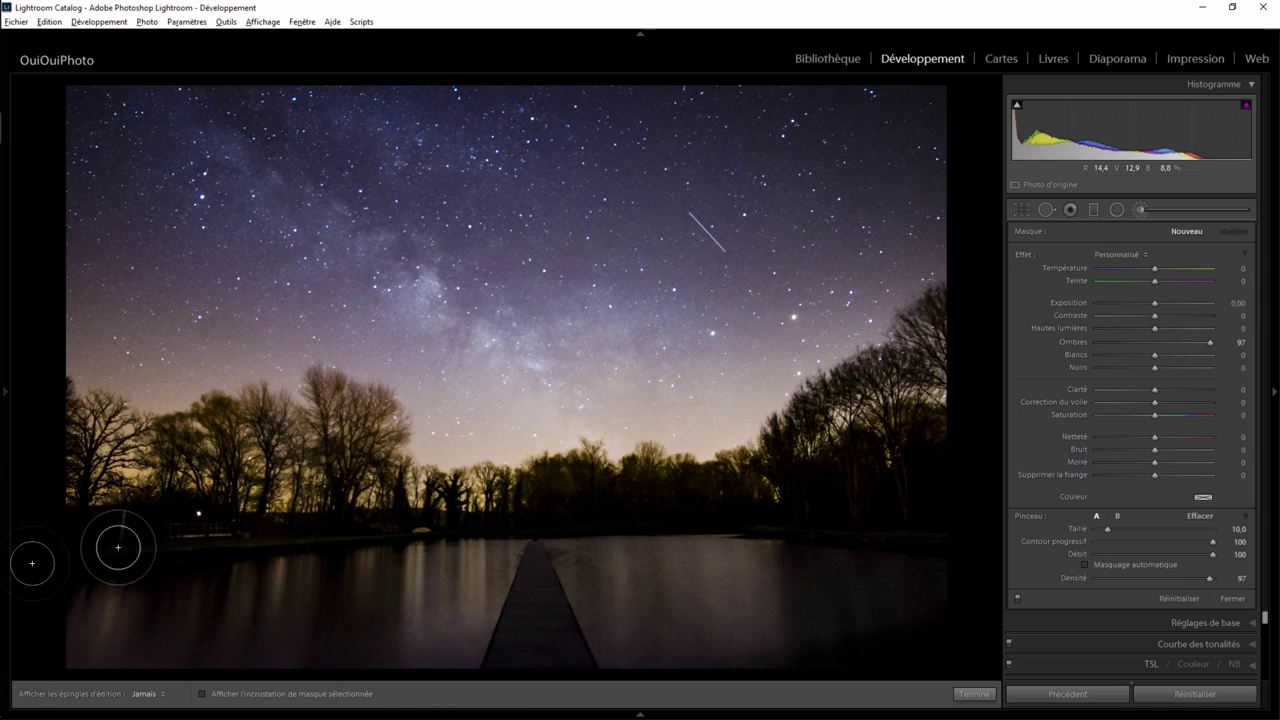
click(692, 620)
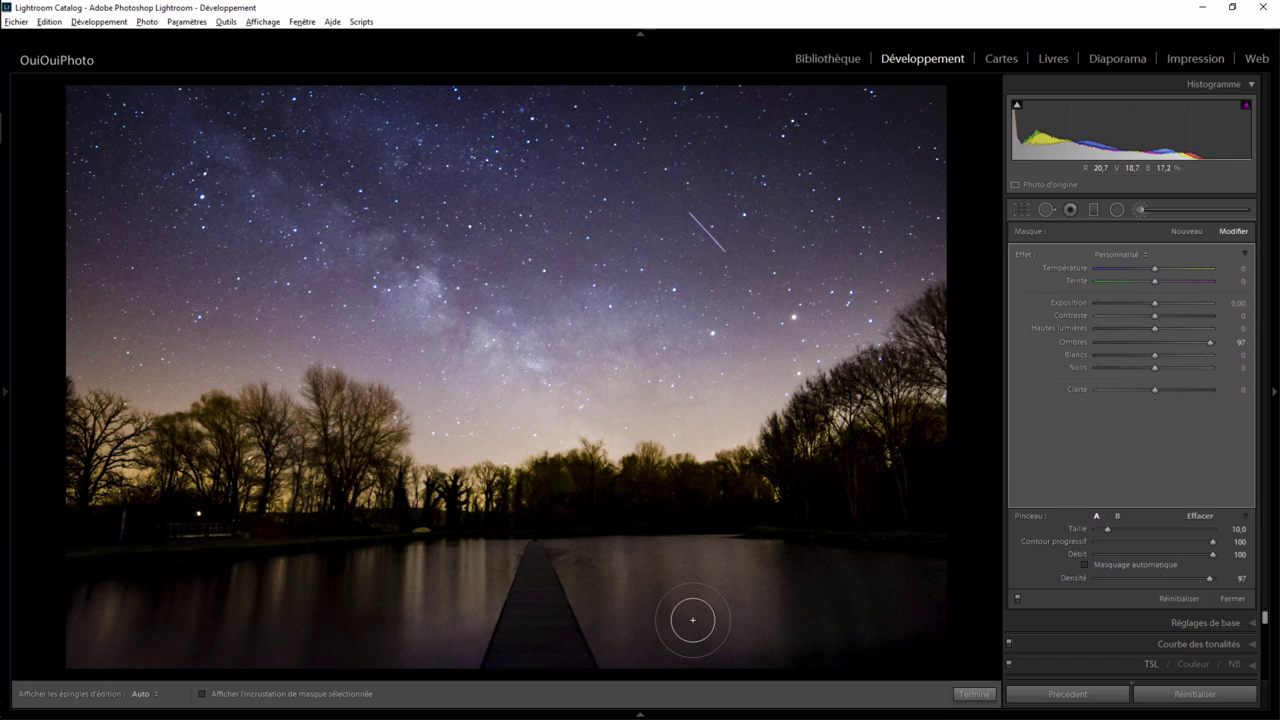
Step: Preview the brushed area as a red overlay and toggle the edit pins on and off
key(o)
key(o)
key(h)
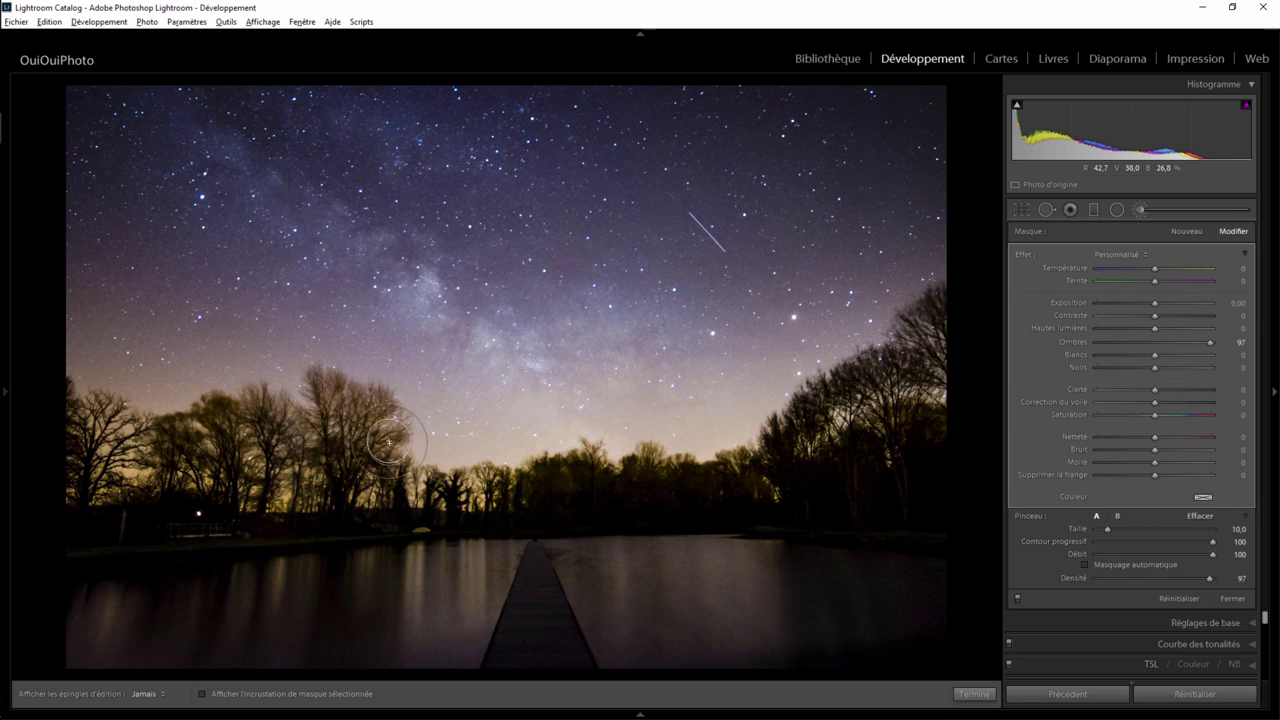
key(h)
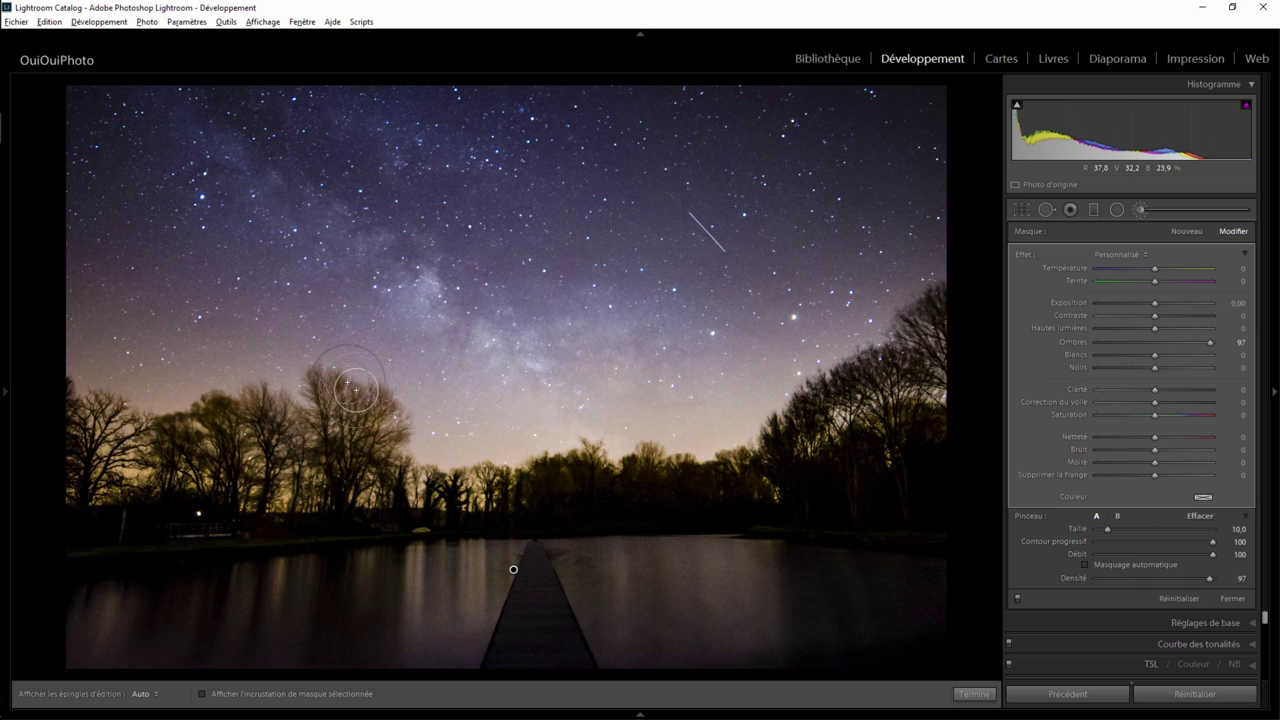
key(h)
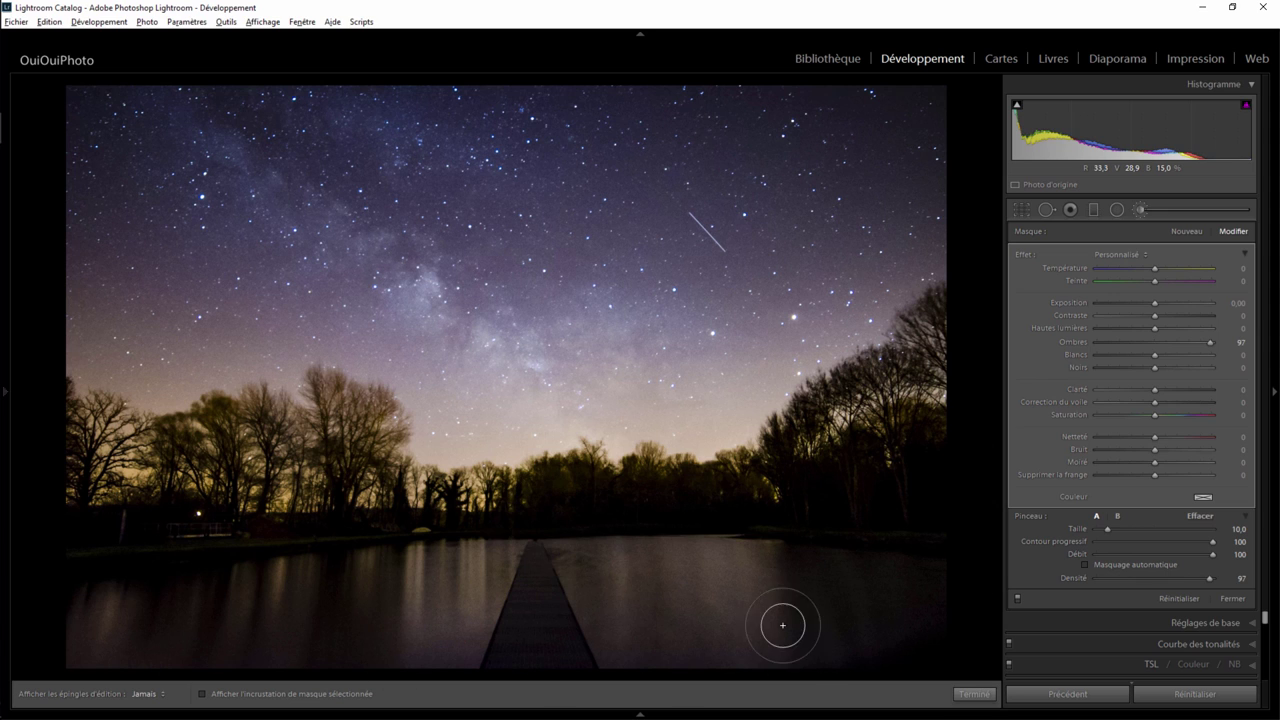
key(h)
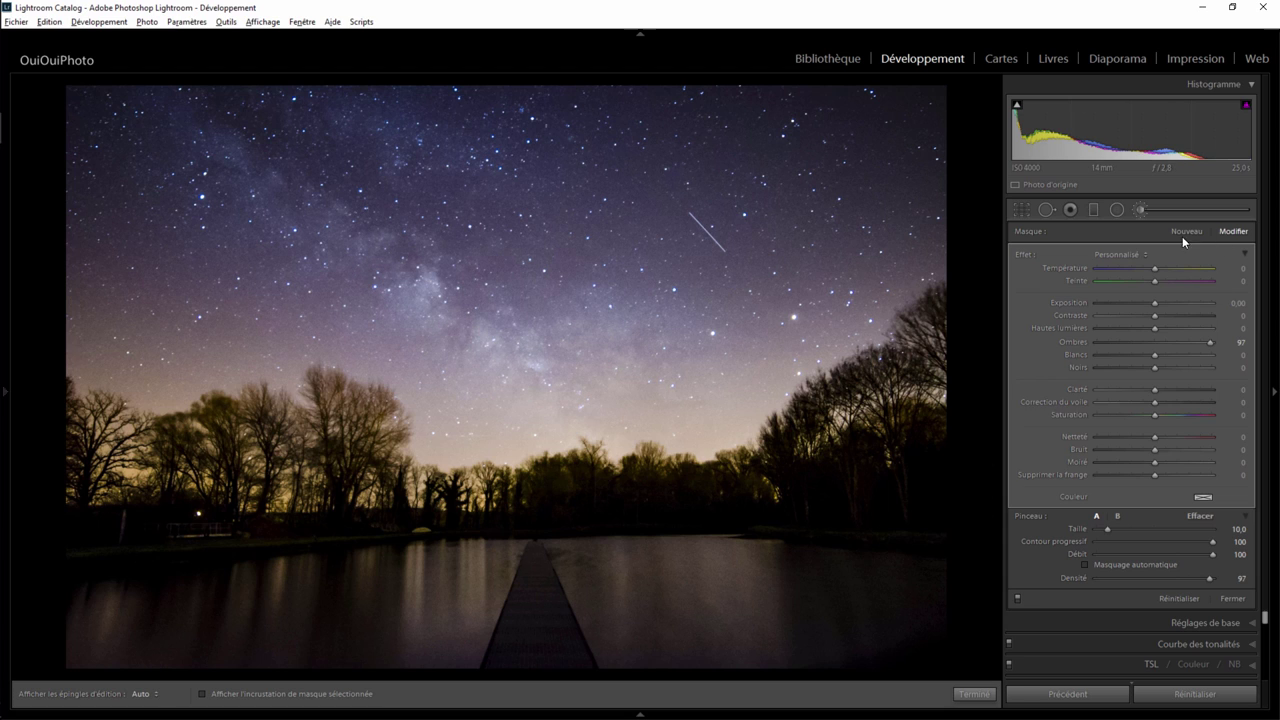
Step: Start a fresh, reset brush and paint brighter exposure over the water on both sides of the pontoon
click(1188, 230)
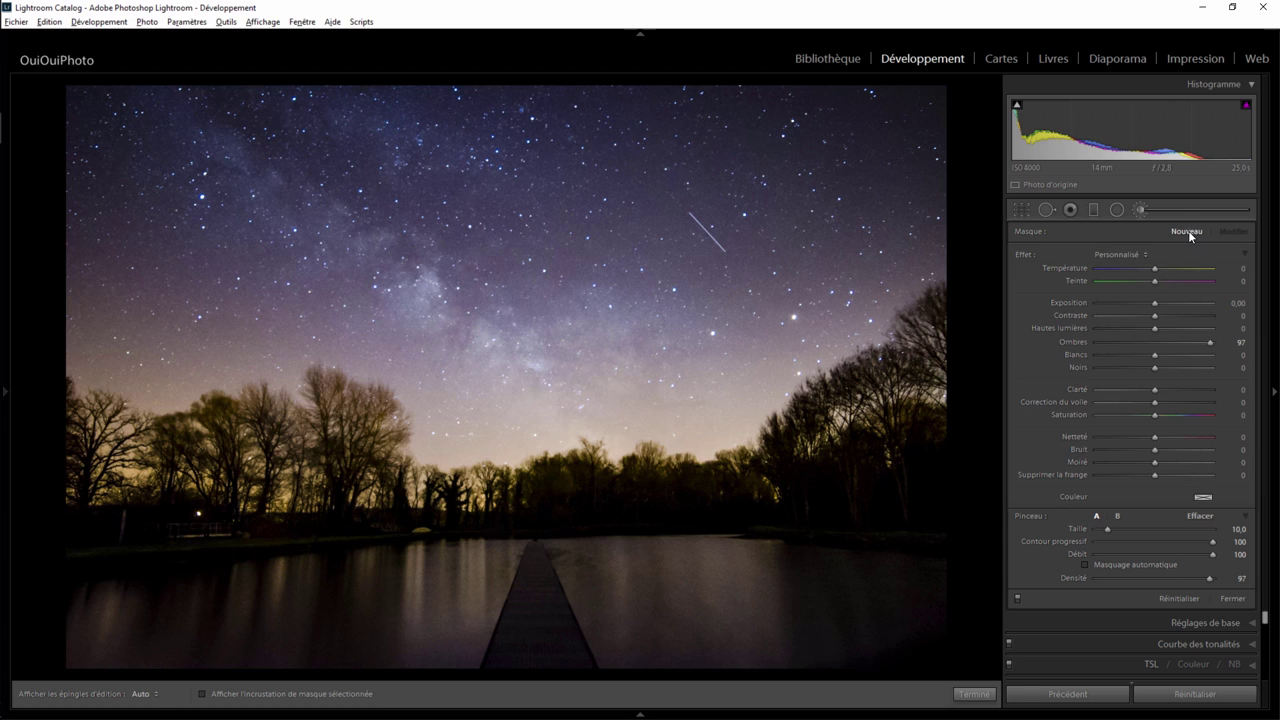
double_click(1022, 254)
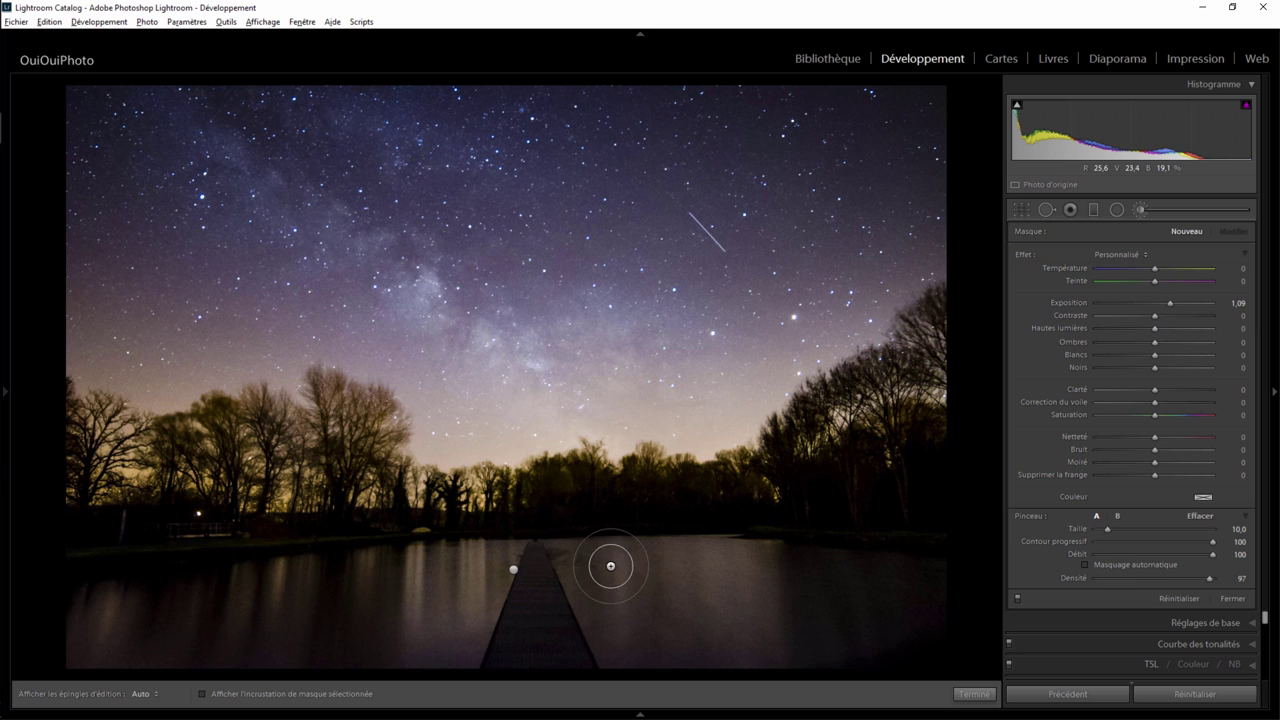
mouse_move(601, 619)
mouse_down()
mouse_move(663, 586)
mouse_move(674, 614)
mouse_up()
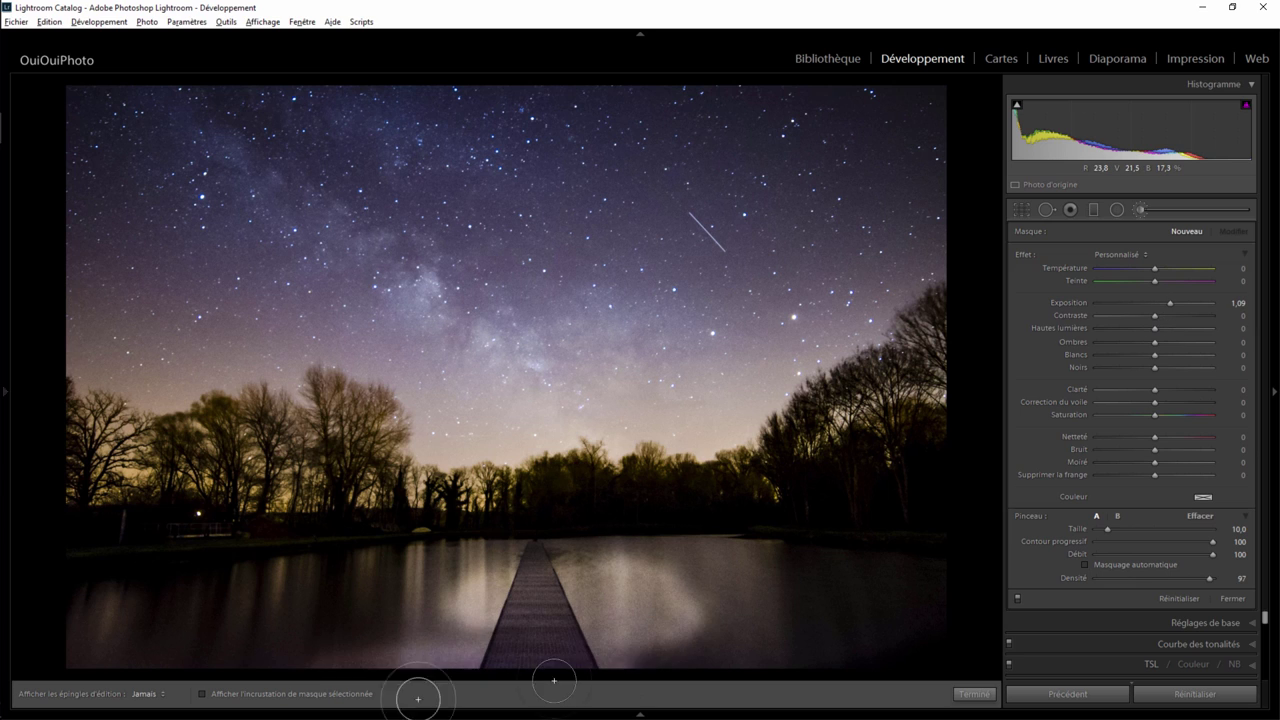
mouse_move(180, 663)
mouse_down()
mouse_move(323, 623)
mouse_move(184, 615)
mouse_up()
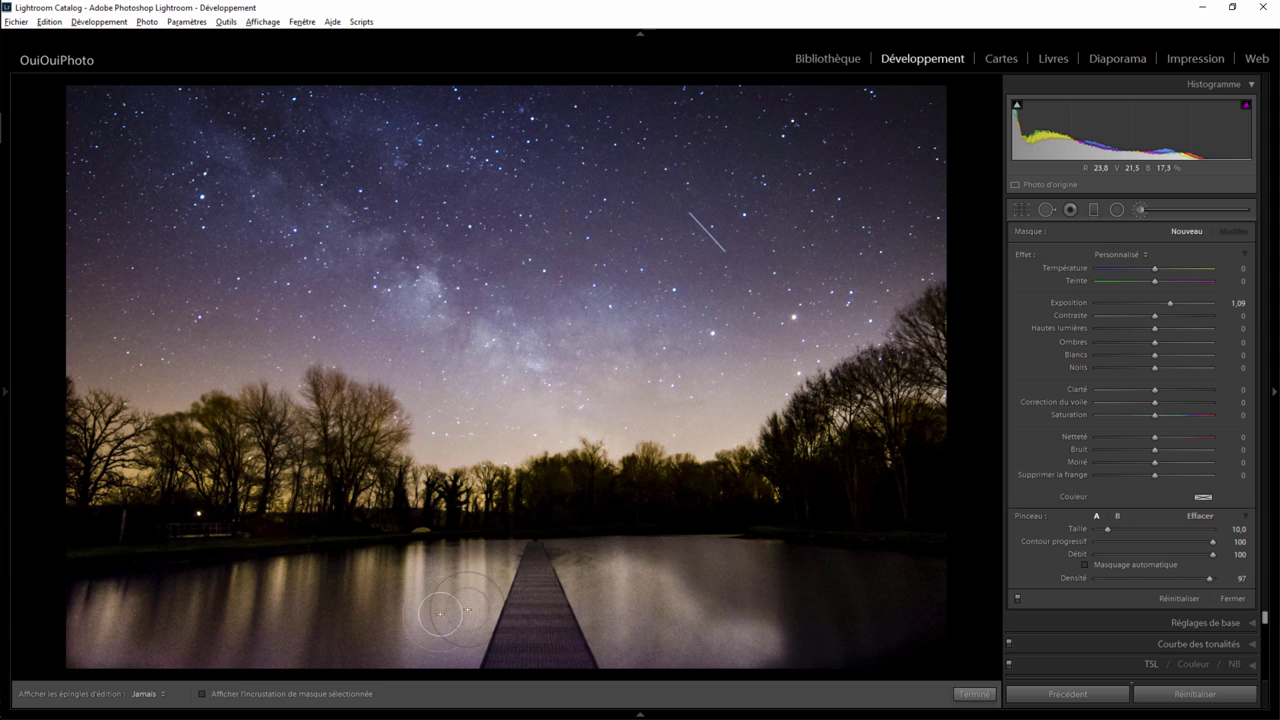
drag(652, 571, 851, 571)
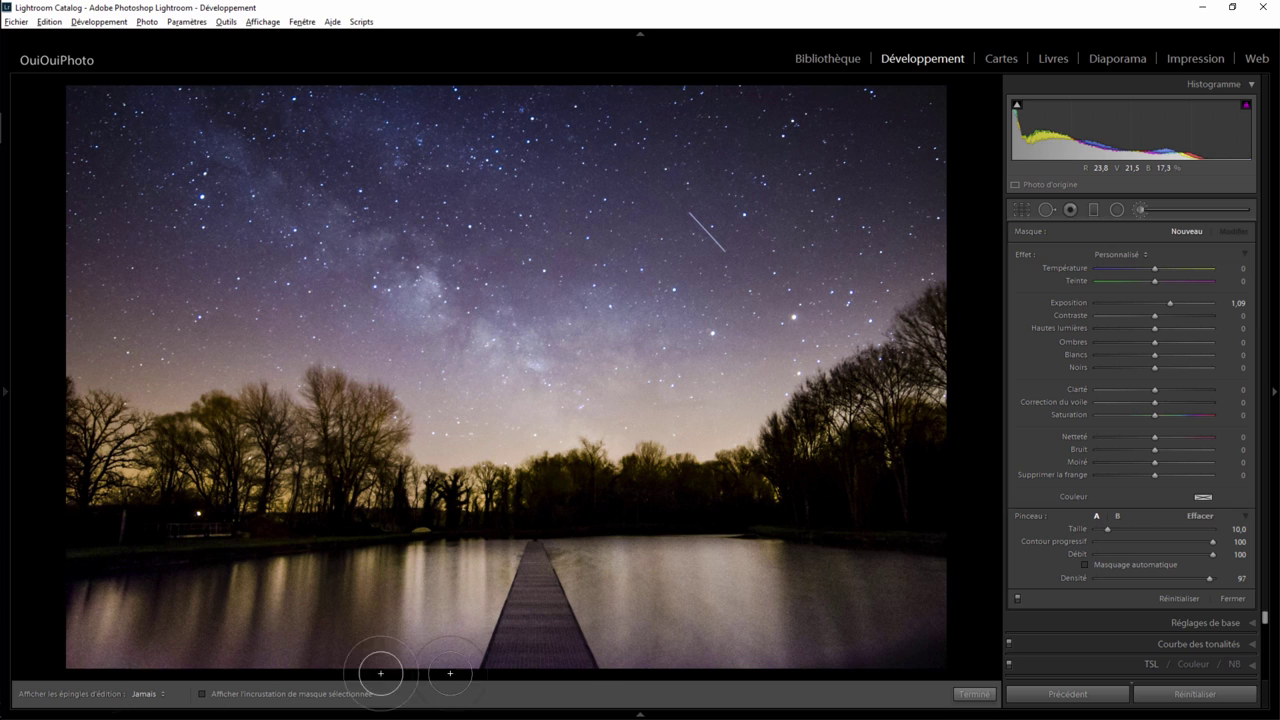
Step: Lower that brush's exposure slightly, then close the brush tool
key(h)
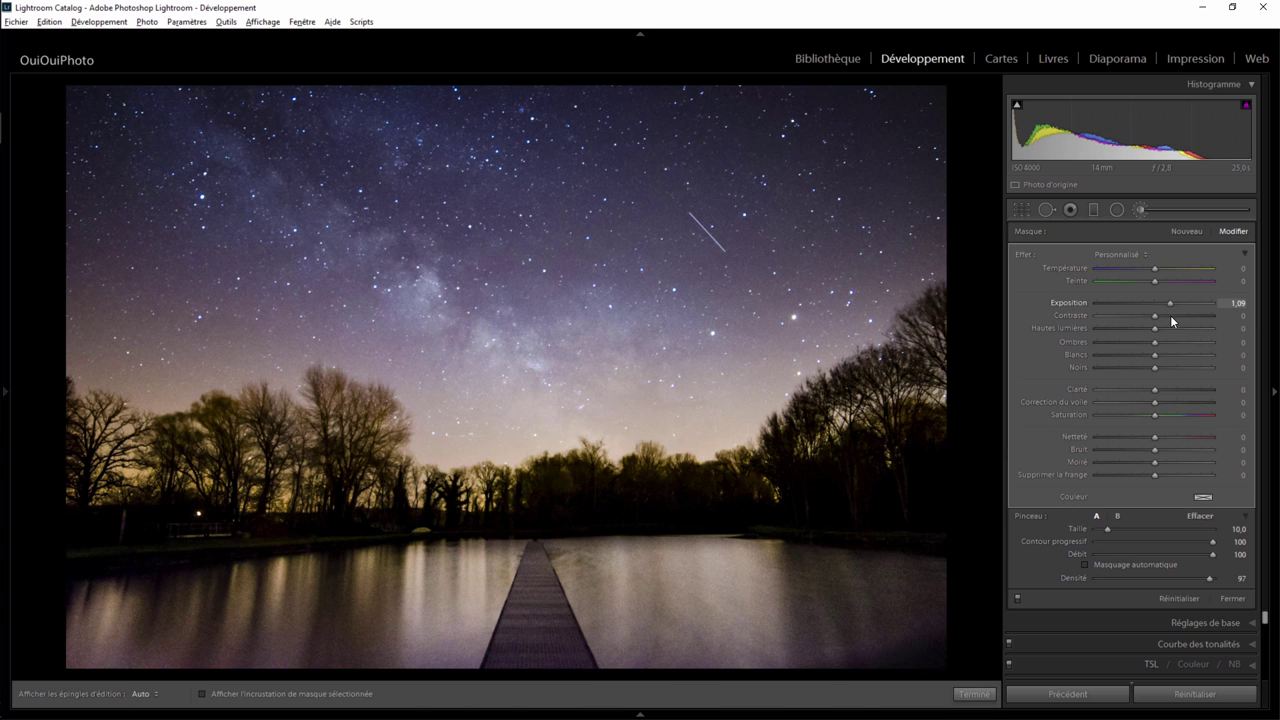
drag(1170, 304, 1160, 304)
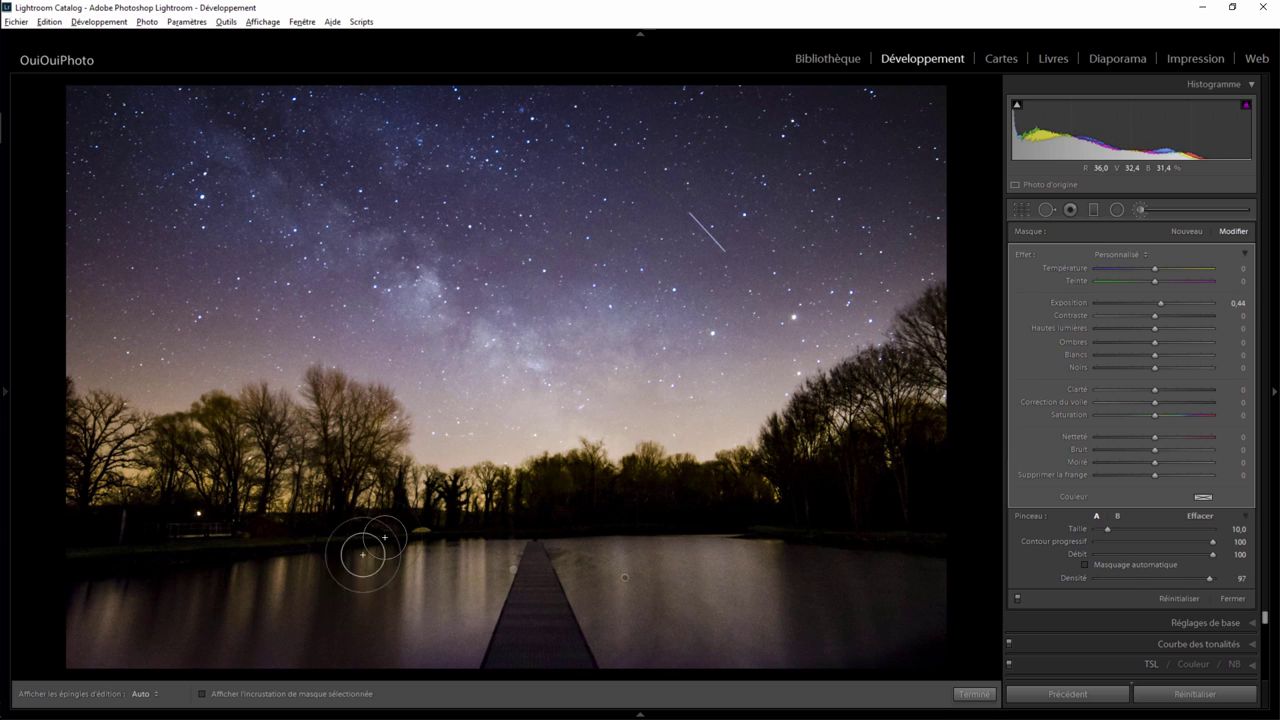
mouse_move(530, 604)
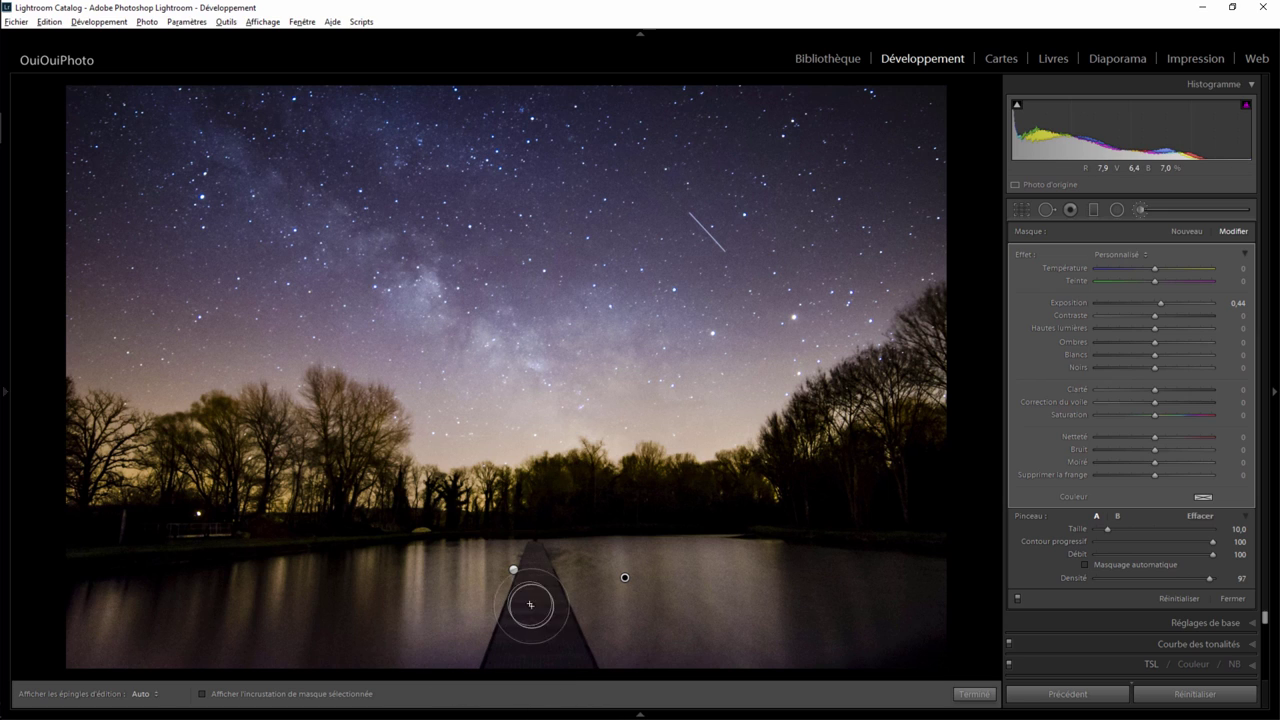
click(1192, 233)
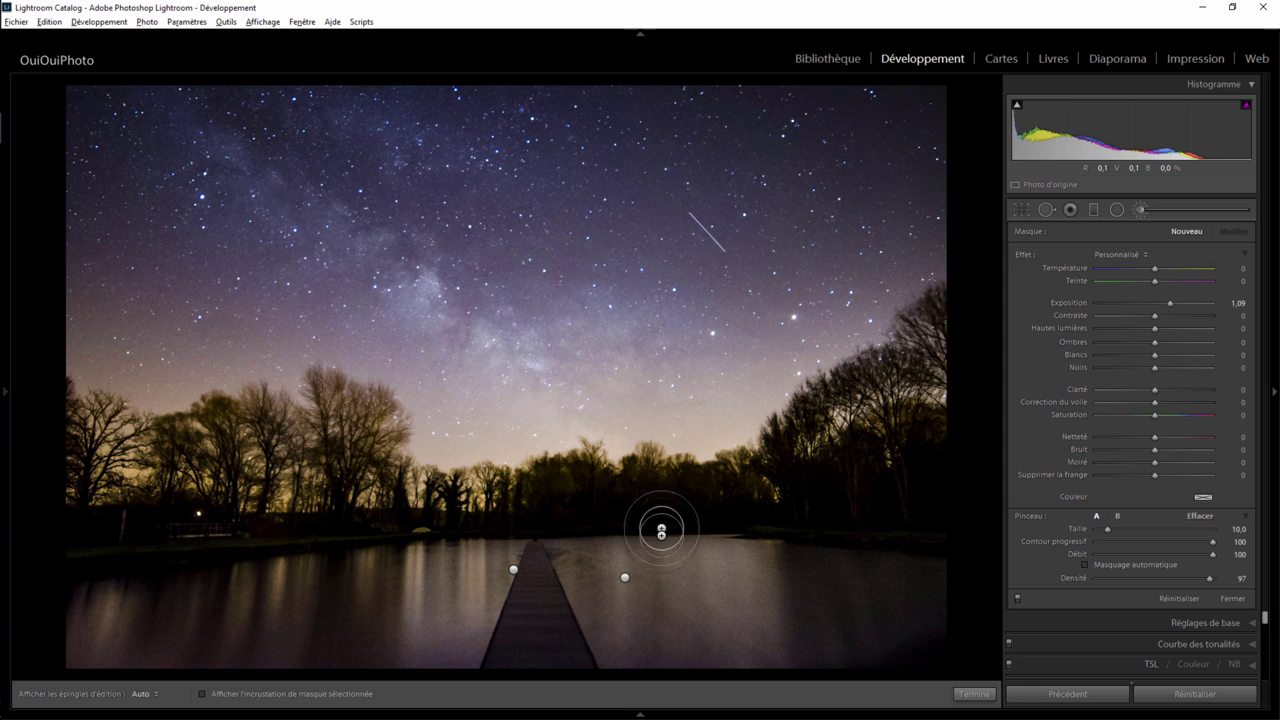
click(975, 693)
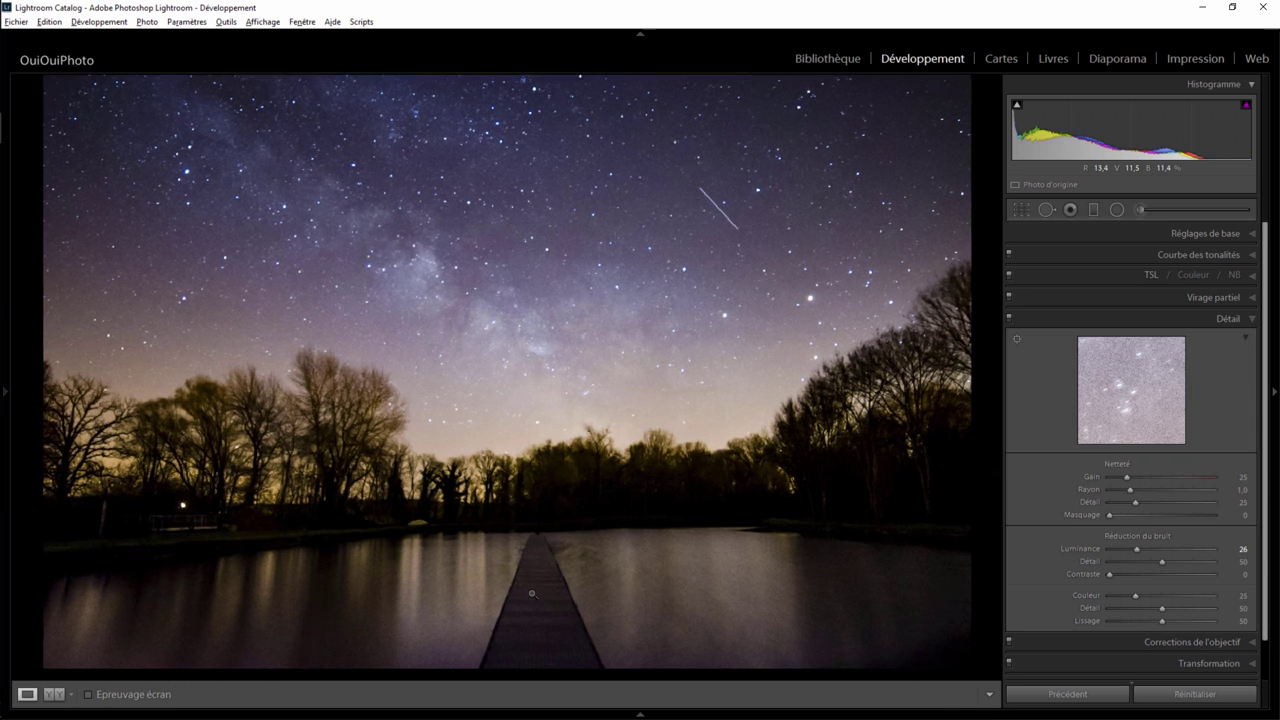
Step: At 1:1, paint a +0.49 exposure brush along the centre and left of the walkway
click(545, 599)
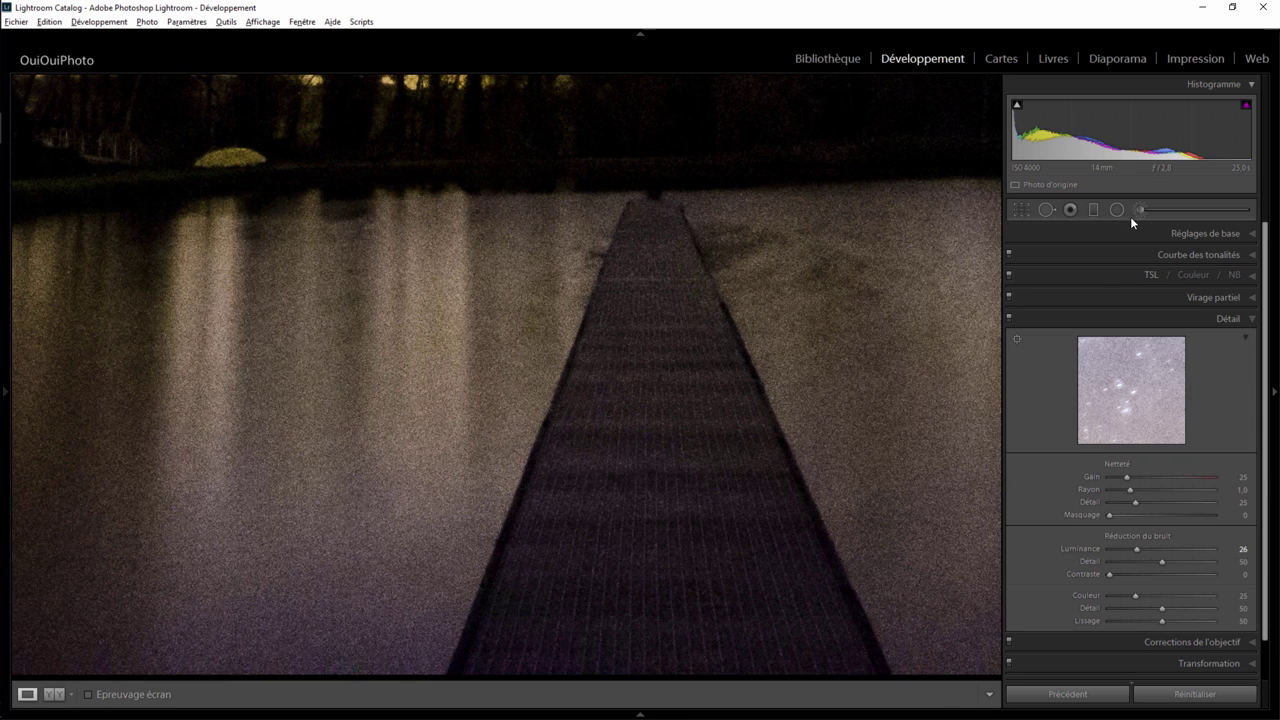
click(1138, 209)
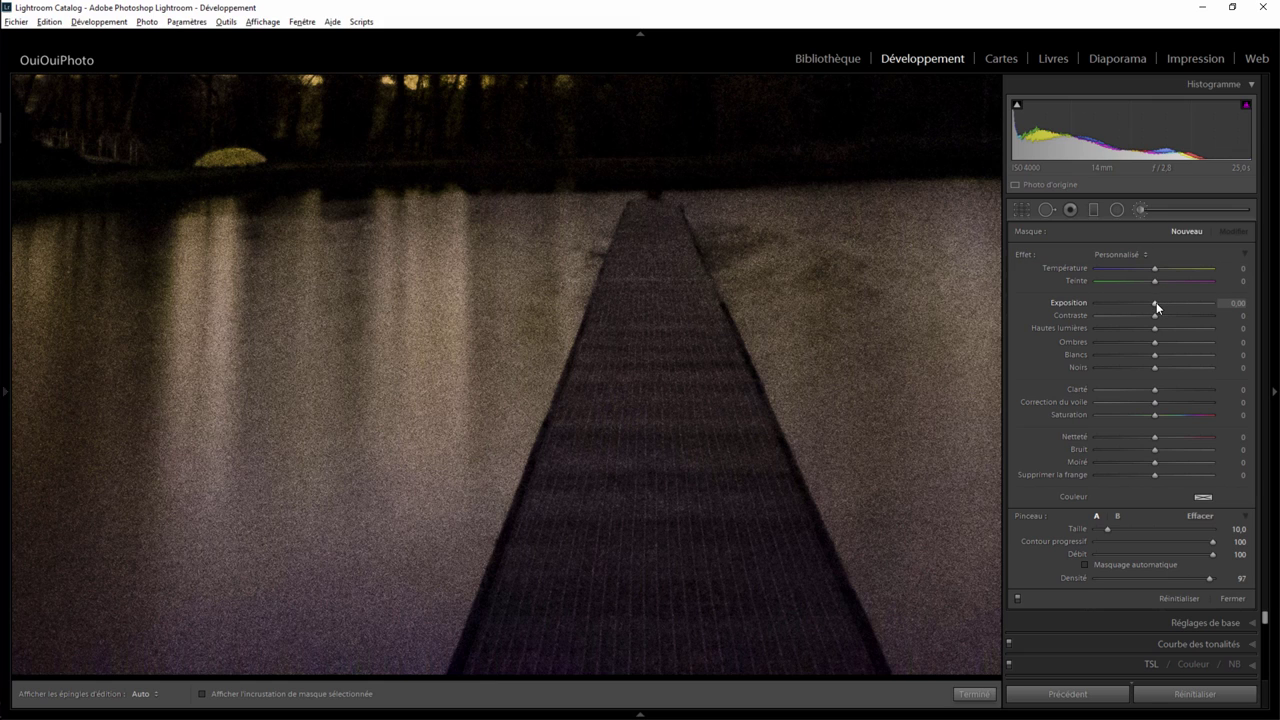
drag(1156, 305, 1158, 306)
drag(654, 285, 679, 609)
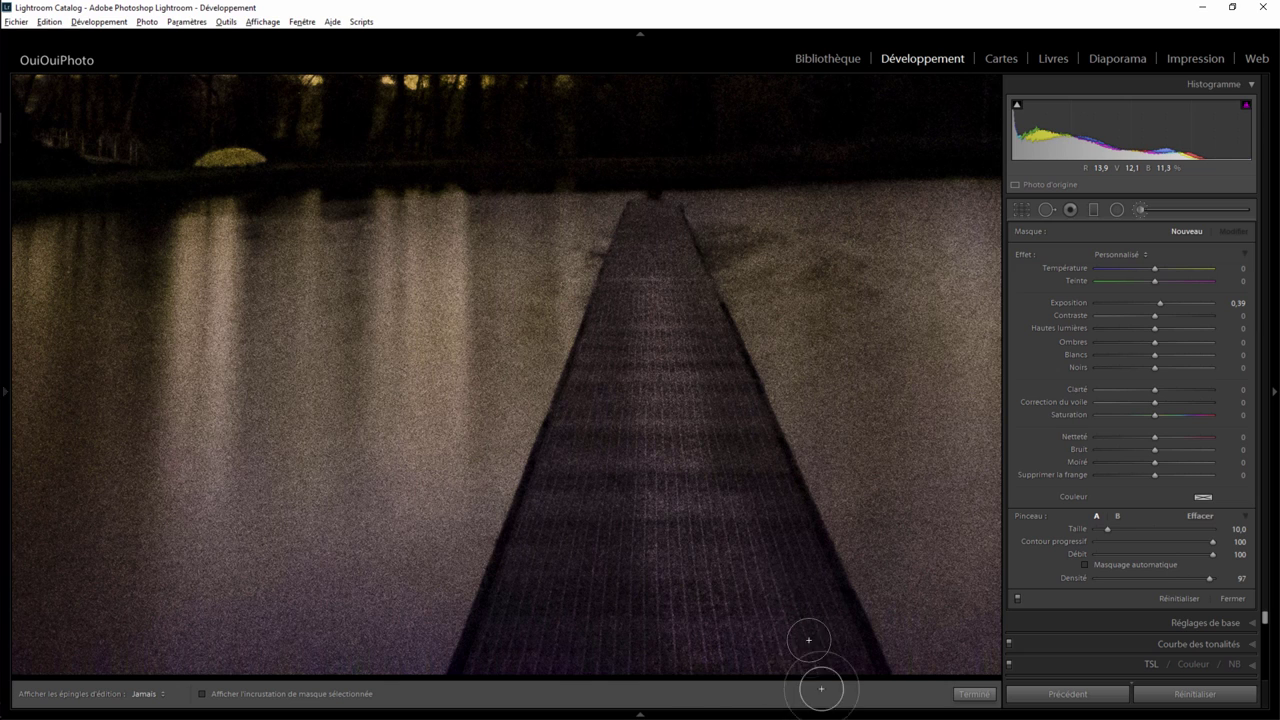
drag(731, 462, 731, 537)
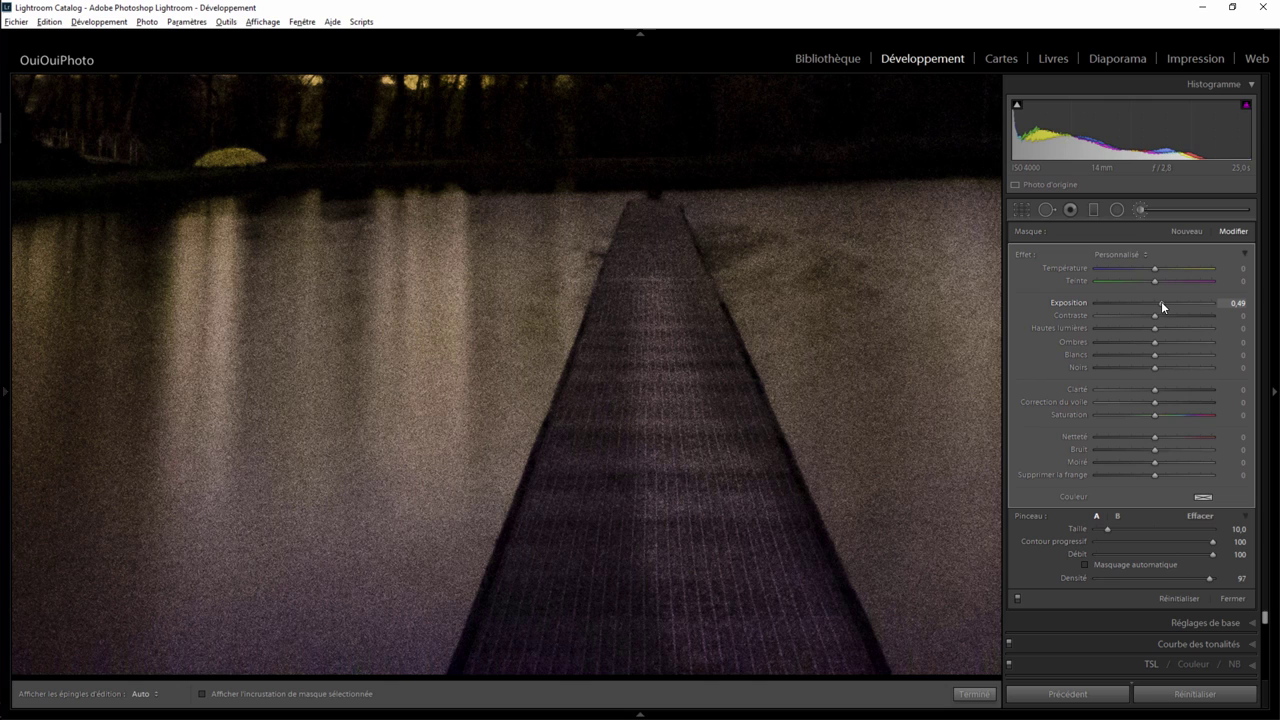
key(h)
mouse_move(608, 386)
mouse_down()
mouse_move(533, 602)
mouse_move(610, 566)
mouse_up()
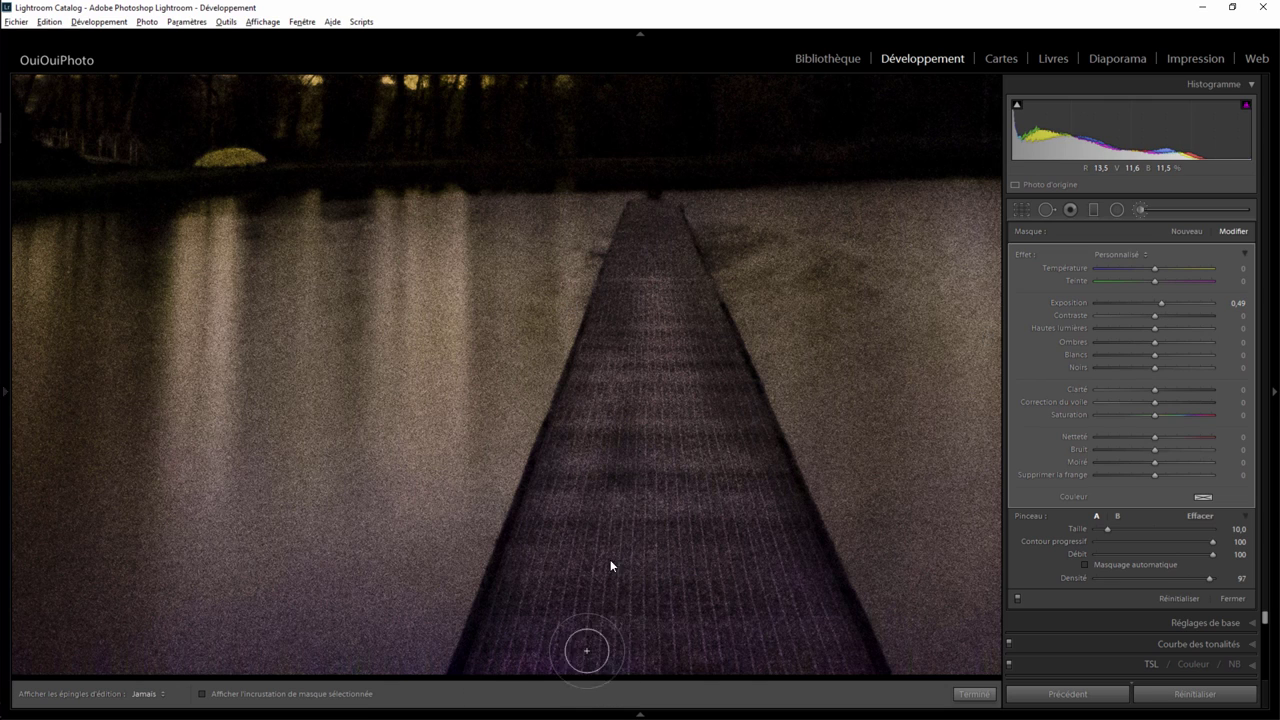
Step: Check the mask by toggling pins, erase the spill with Alt, and close the brush
key(h)
scroll(664, 346, down, 4)
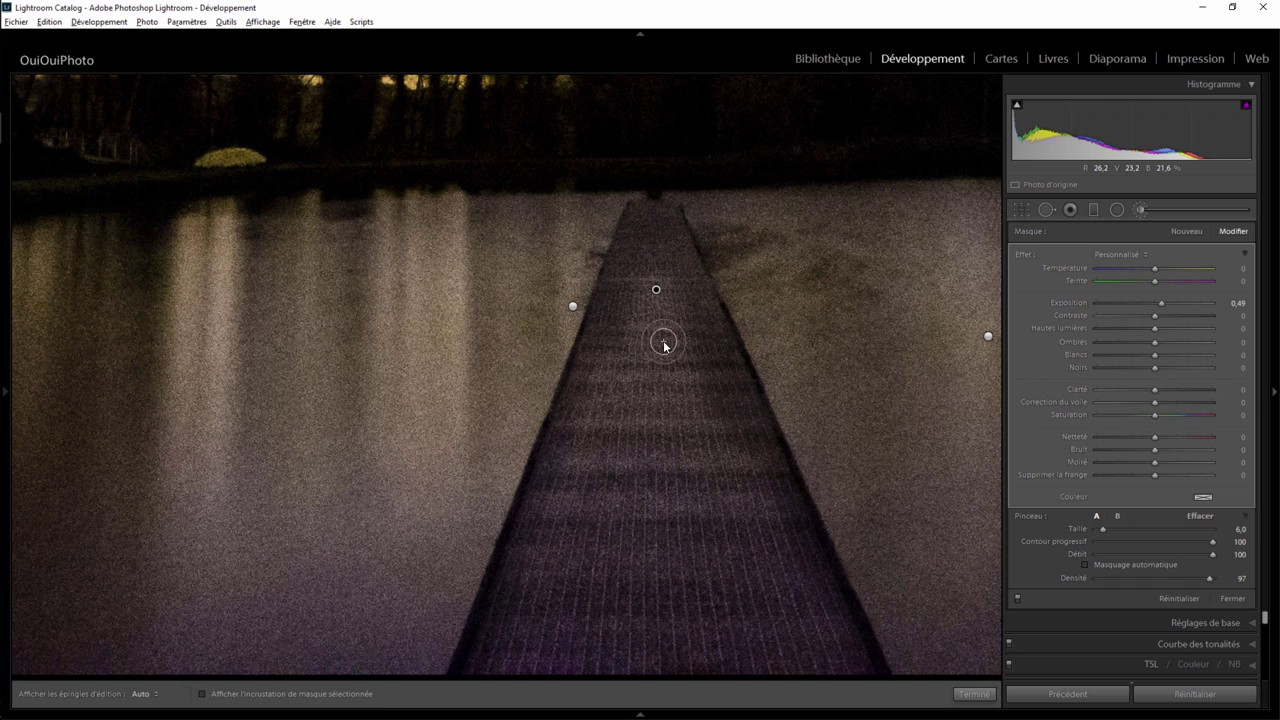
key(h)
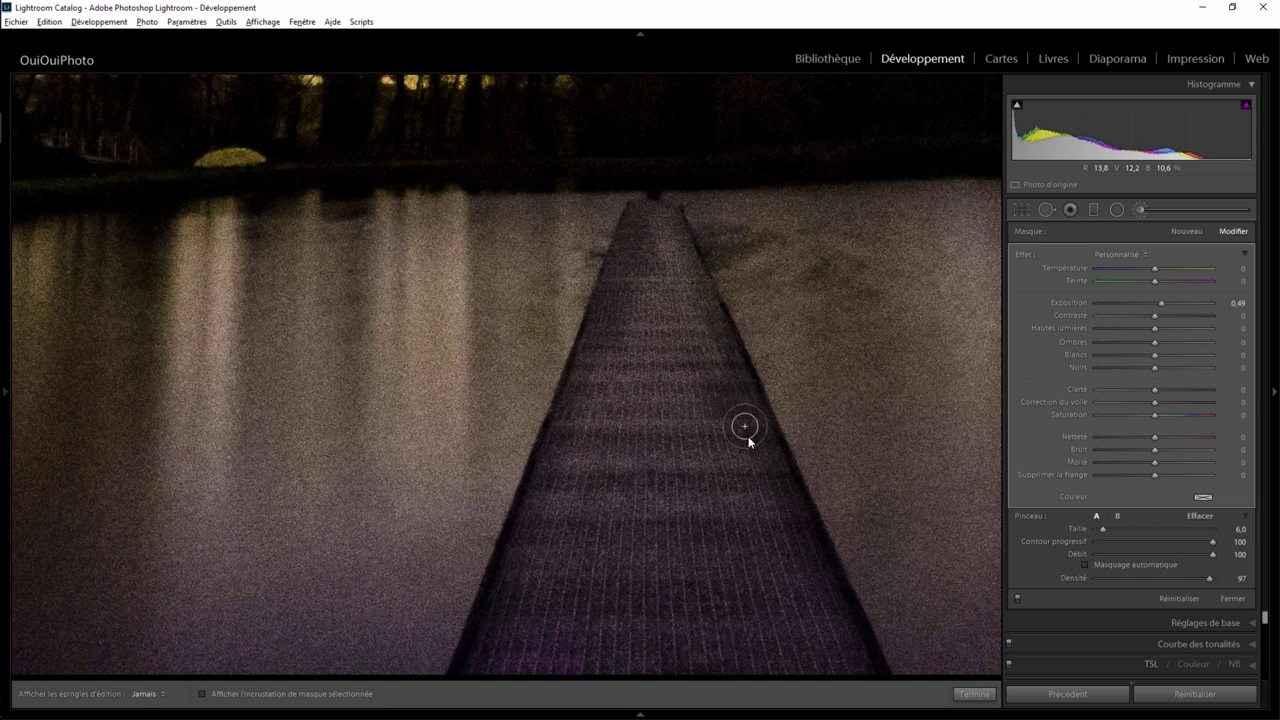
key(h)
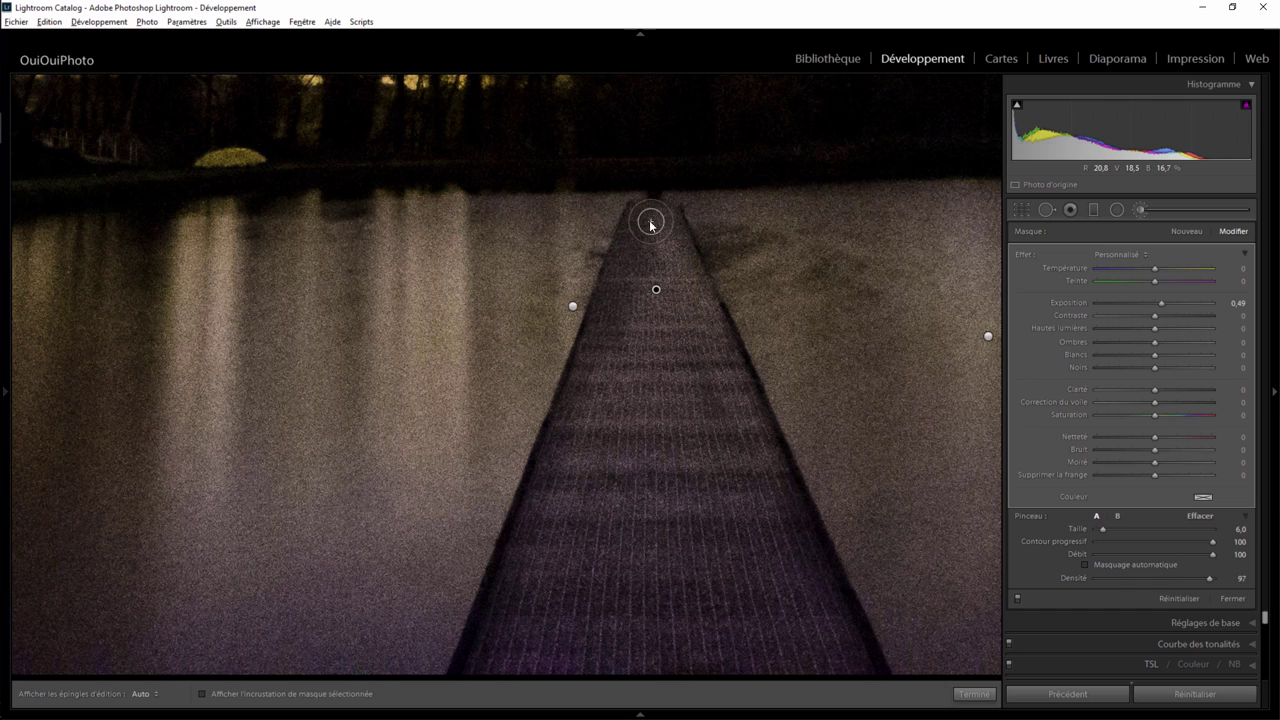
key(h)
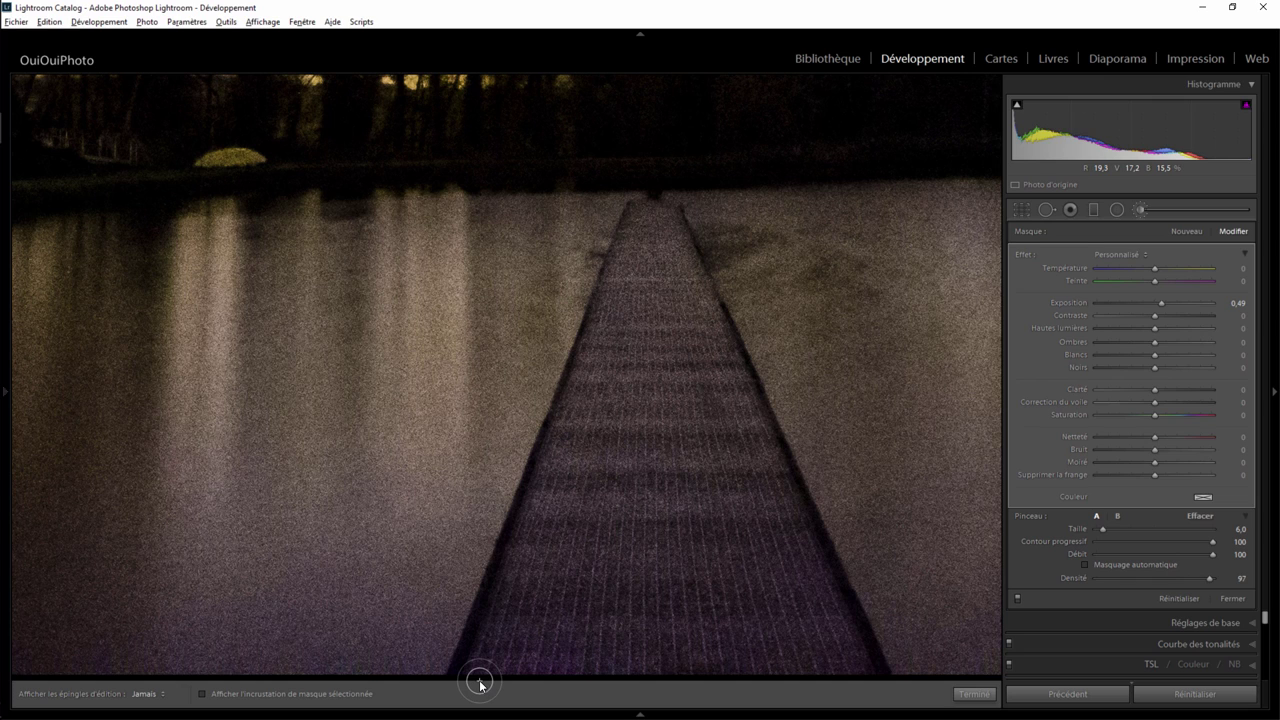
key(h)
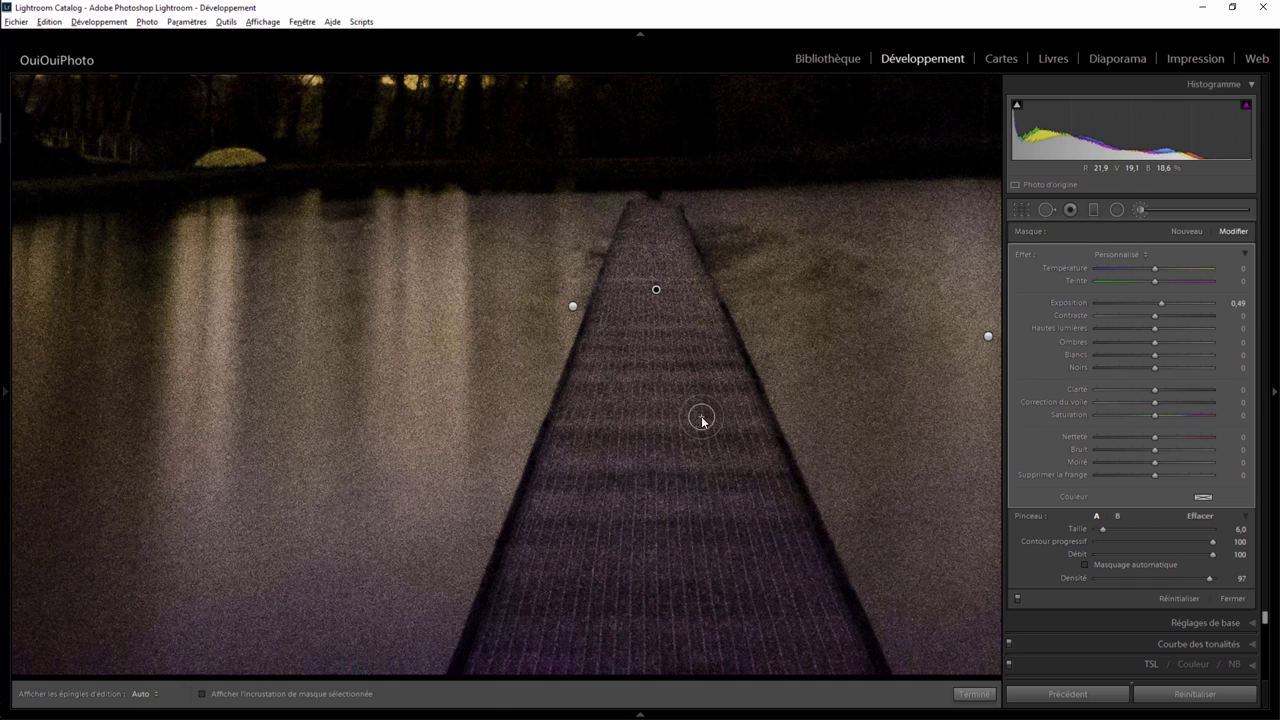
key(h)
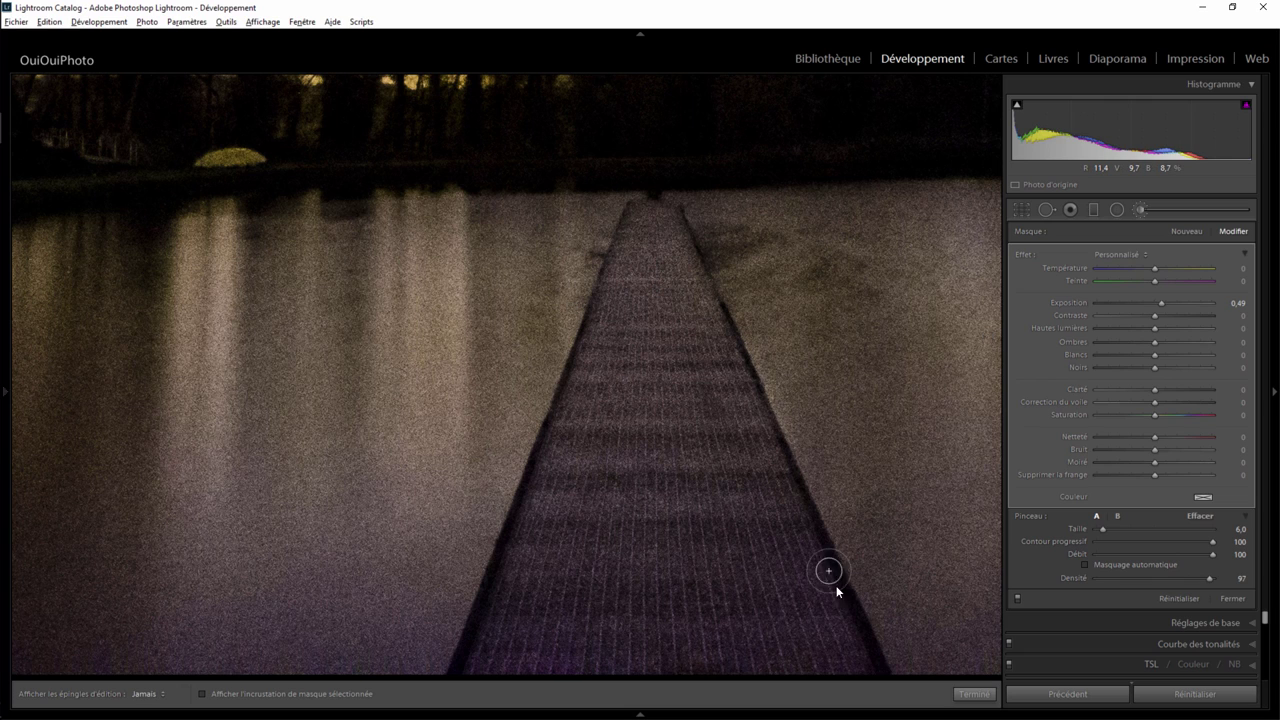
key(h)
key(alt)
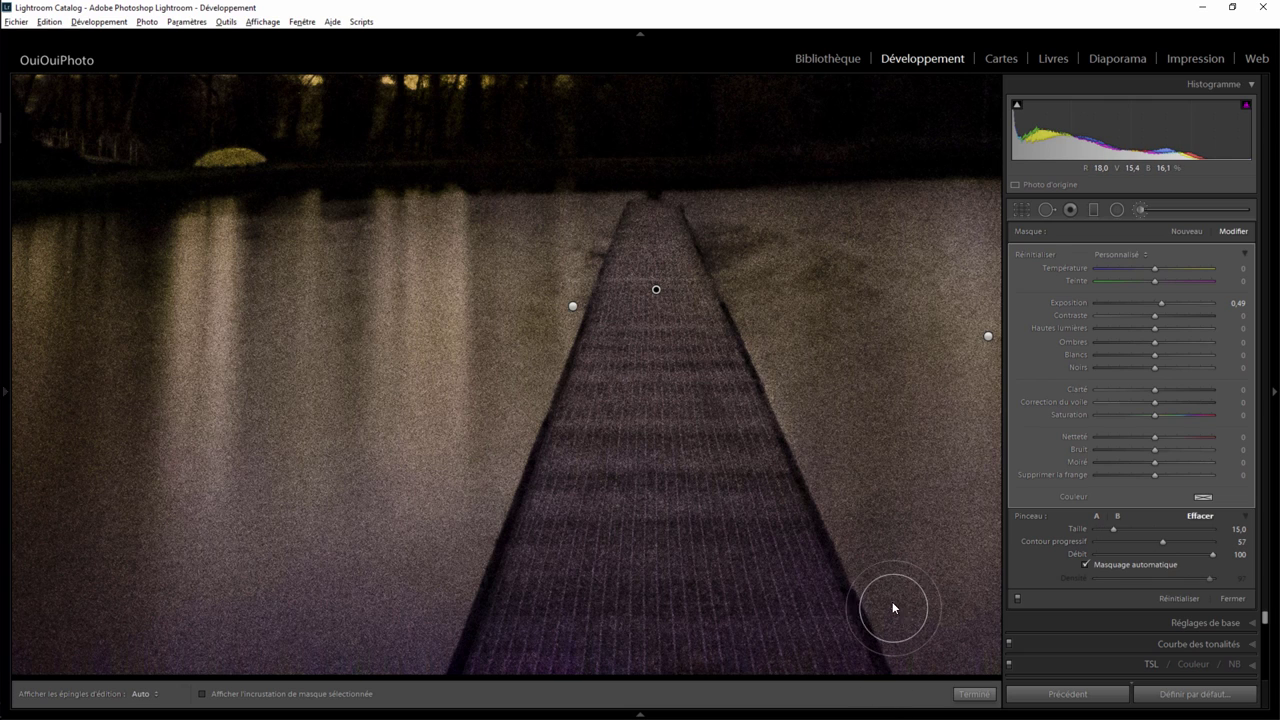
key(h)
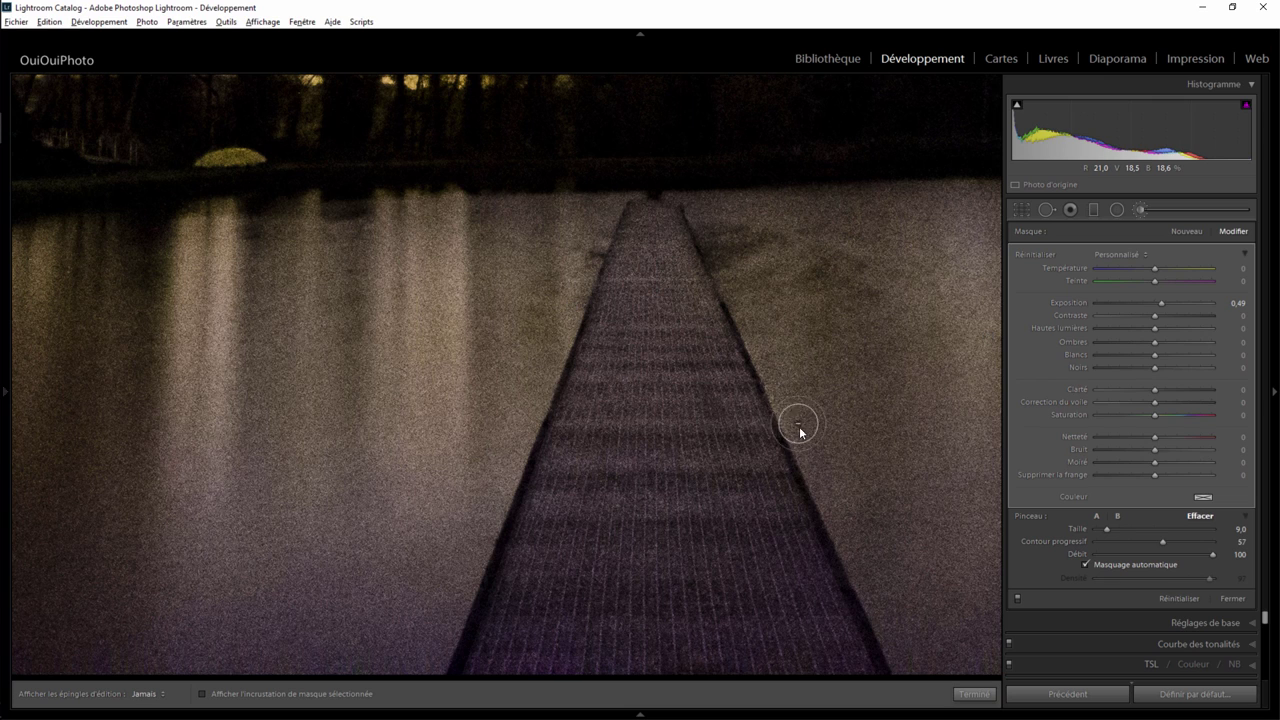
key(h)
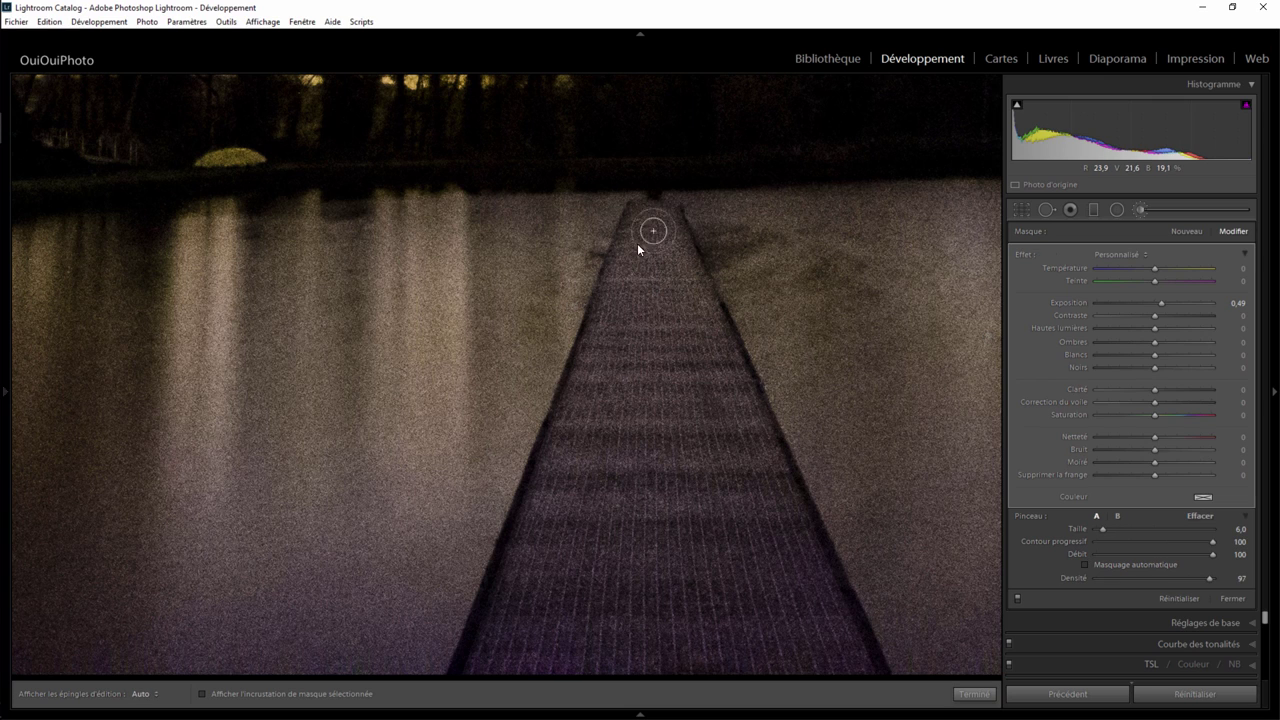
click(972, 694)
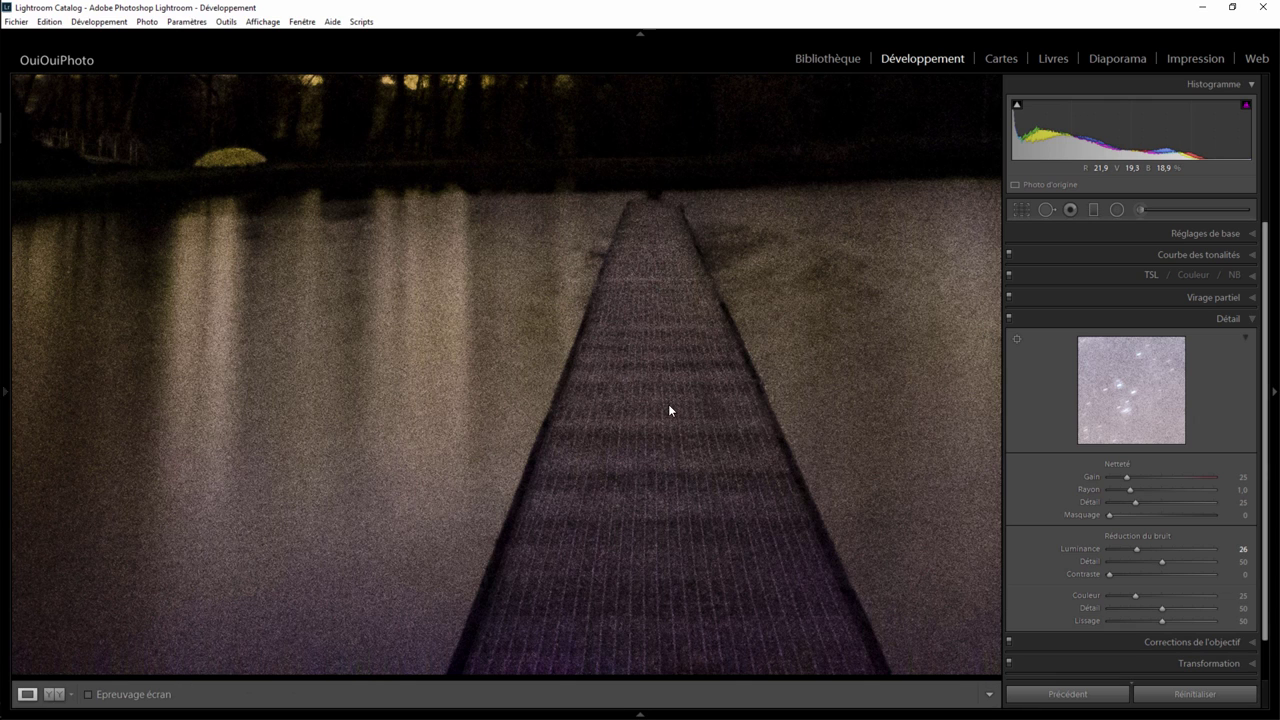
Step: Zoom to fit and select the walkway's brush adjustment pin
click(669, 404)
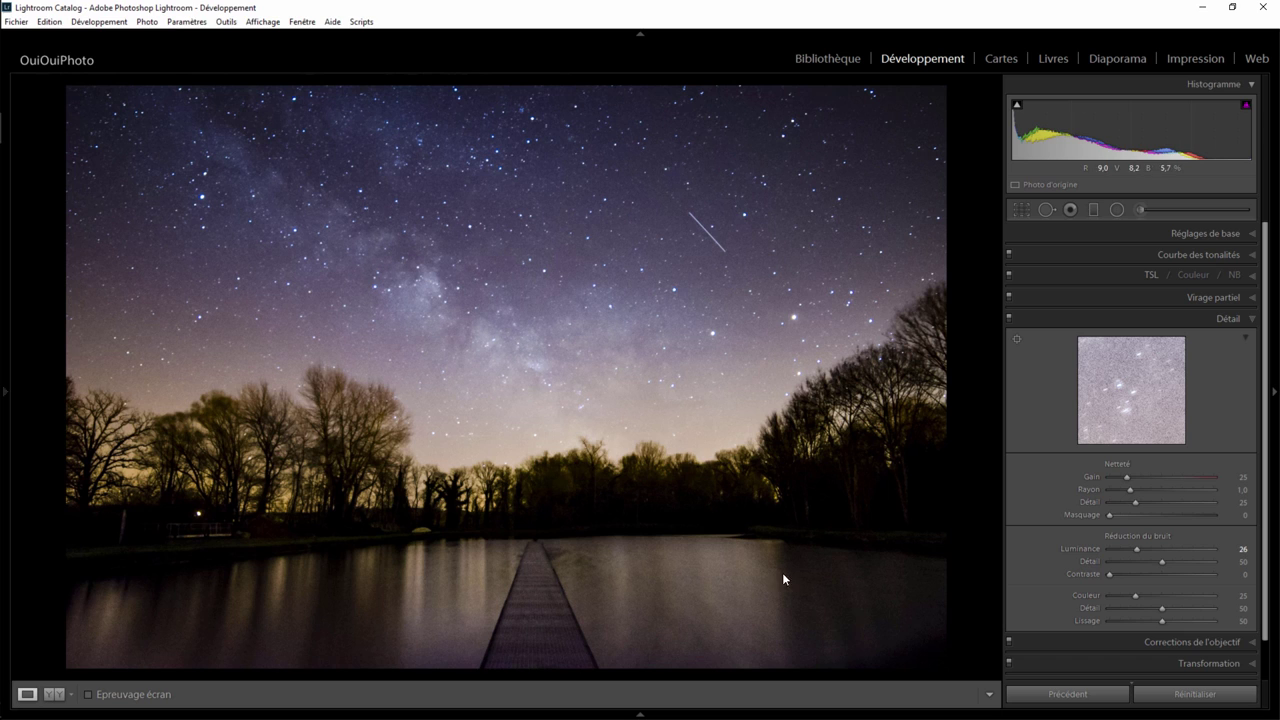
click(1141, 211)
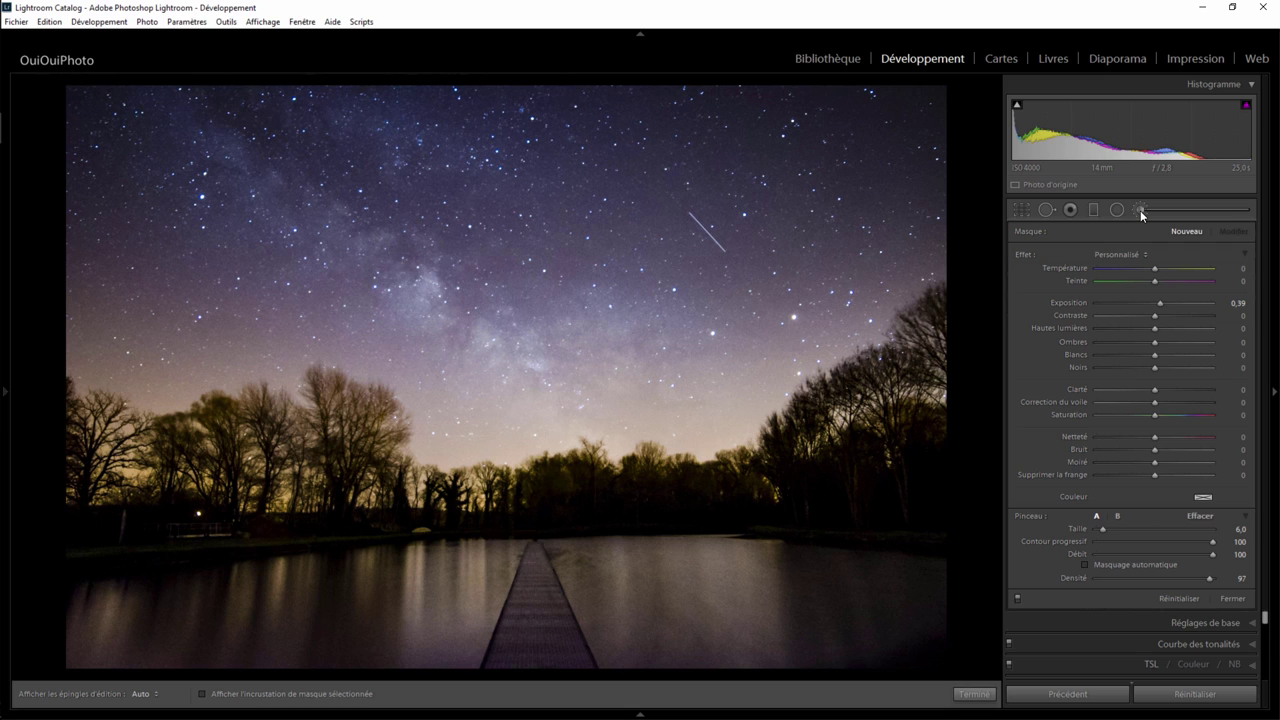
click(1140, 210)
click(1140, 210)
click(623, 576)
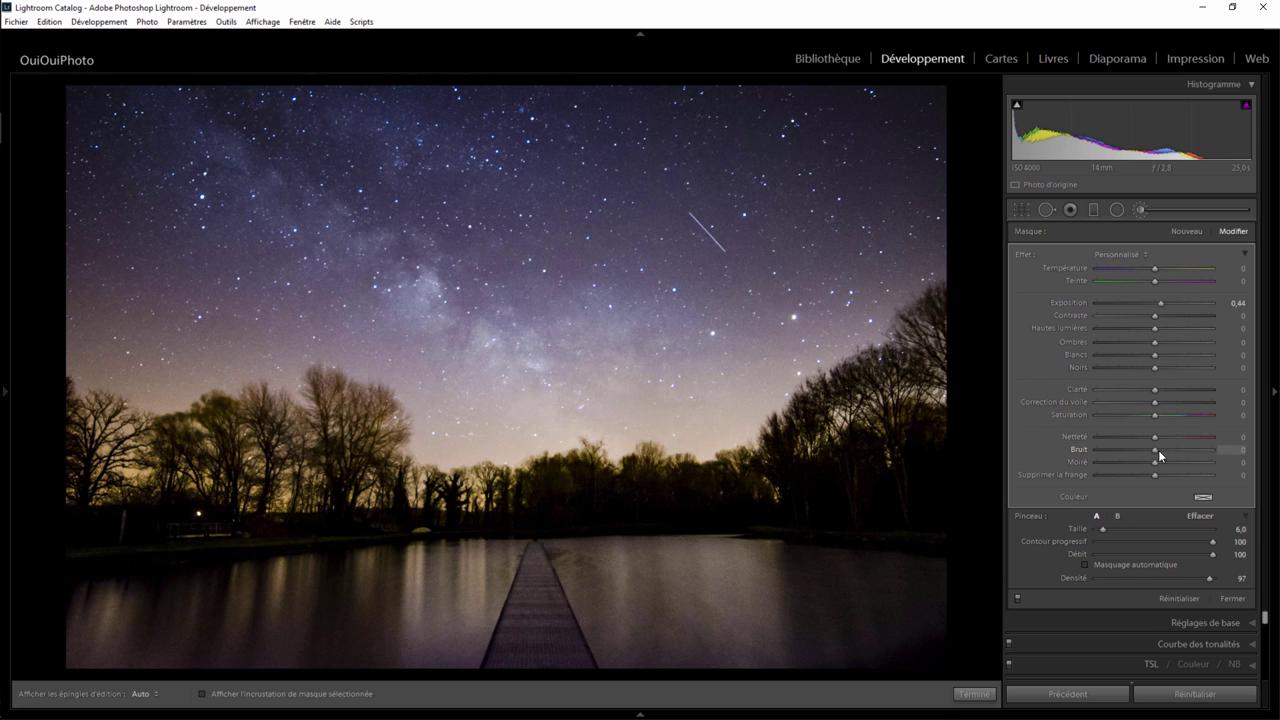
Step: Set that adjustment's Noise (Bruit) to −46, then close the brush
mouse_move(1158, 451)
mouse_down()
mouse_move(1206, 452)
mouse_move(1095, 456)
mouse_move(1173, 454)
mouse_up()
drag(1182, 454, 1188, 452)
mouse_move(536, 569)
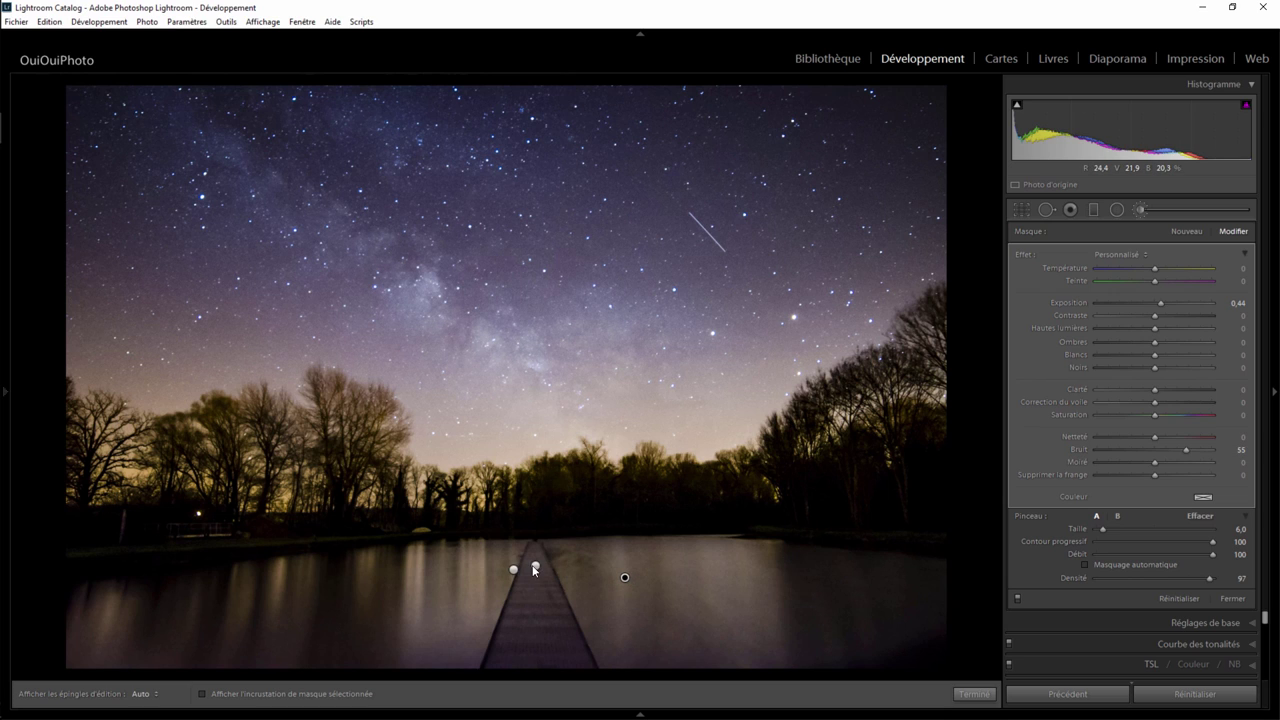
click(536, 569)
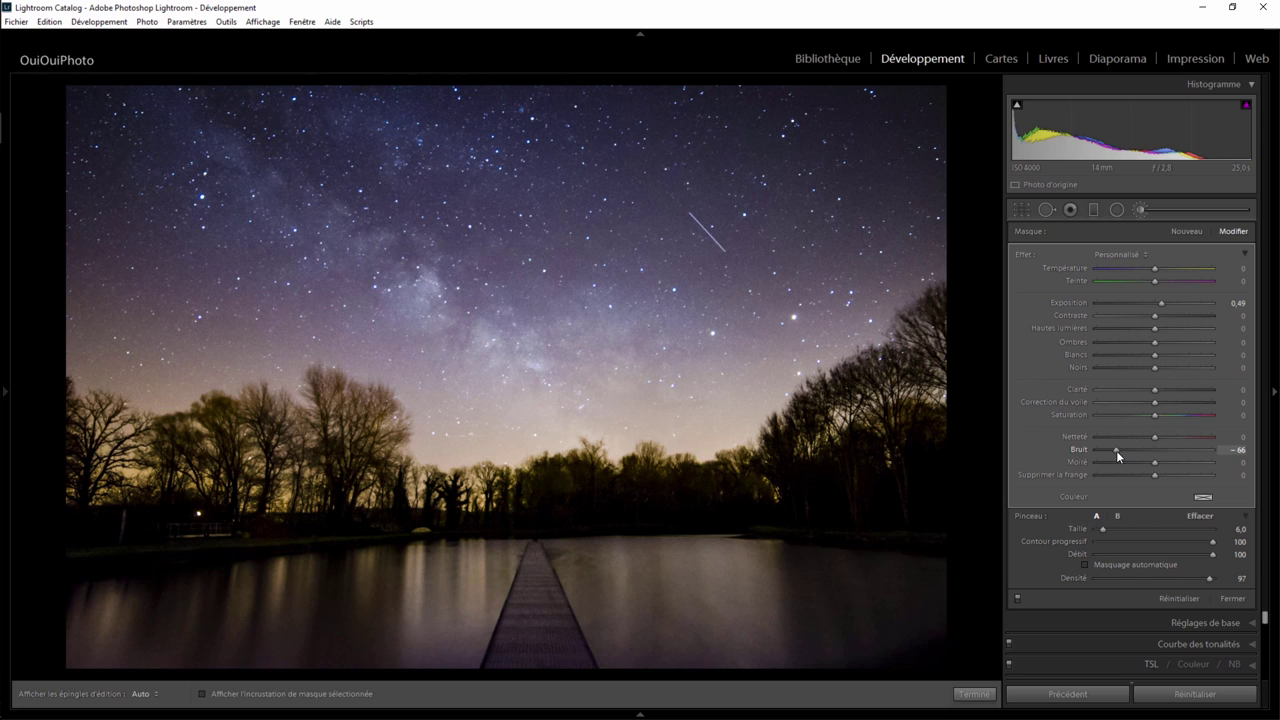
drag(1154, 451, 1141, 451)
click(987, 689)
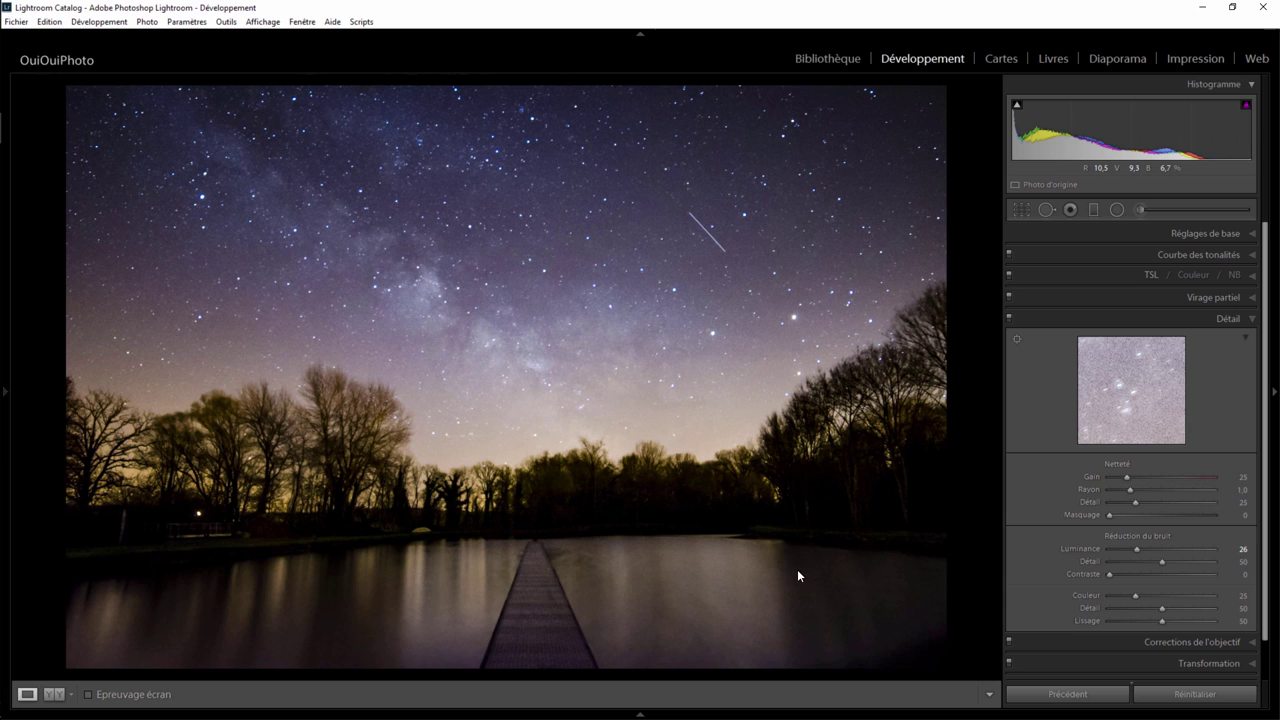
Step: Fit the photo in view and prepare a reset brush at 0.49 exposure with pins hidden
click(906, 496)
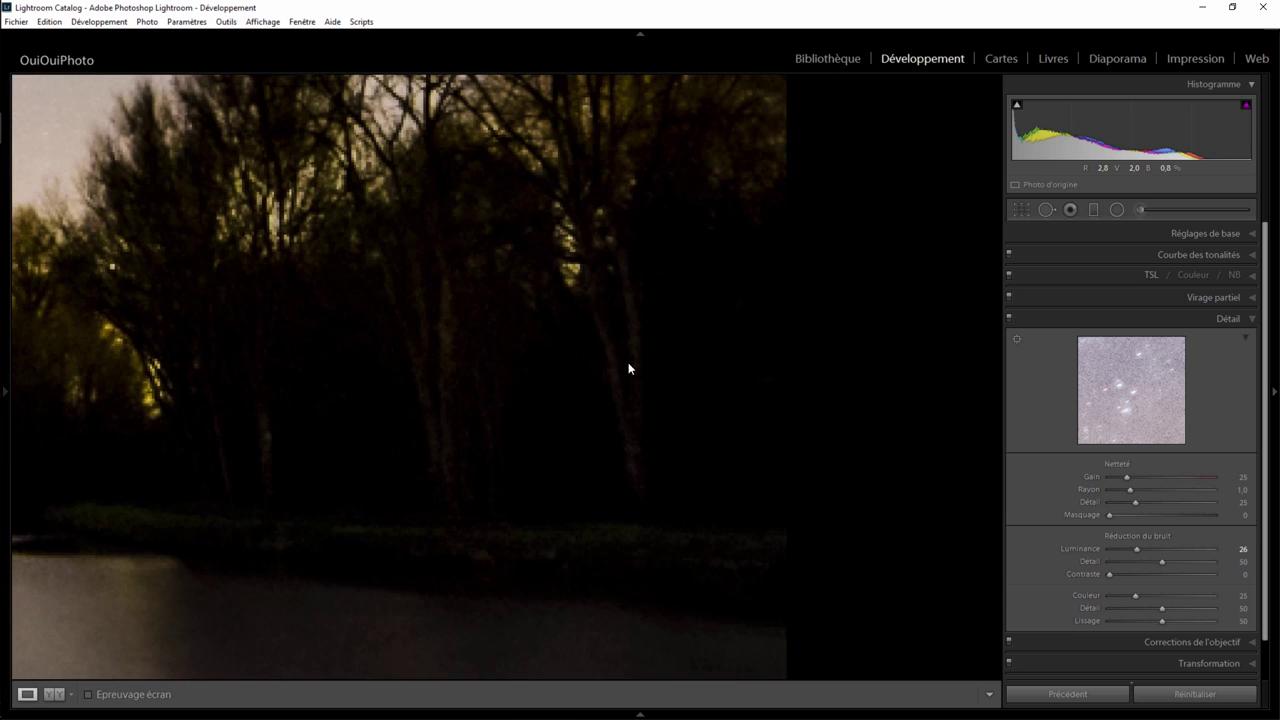
click(609, 404)
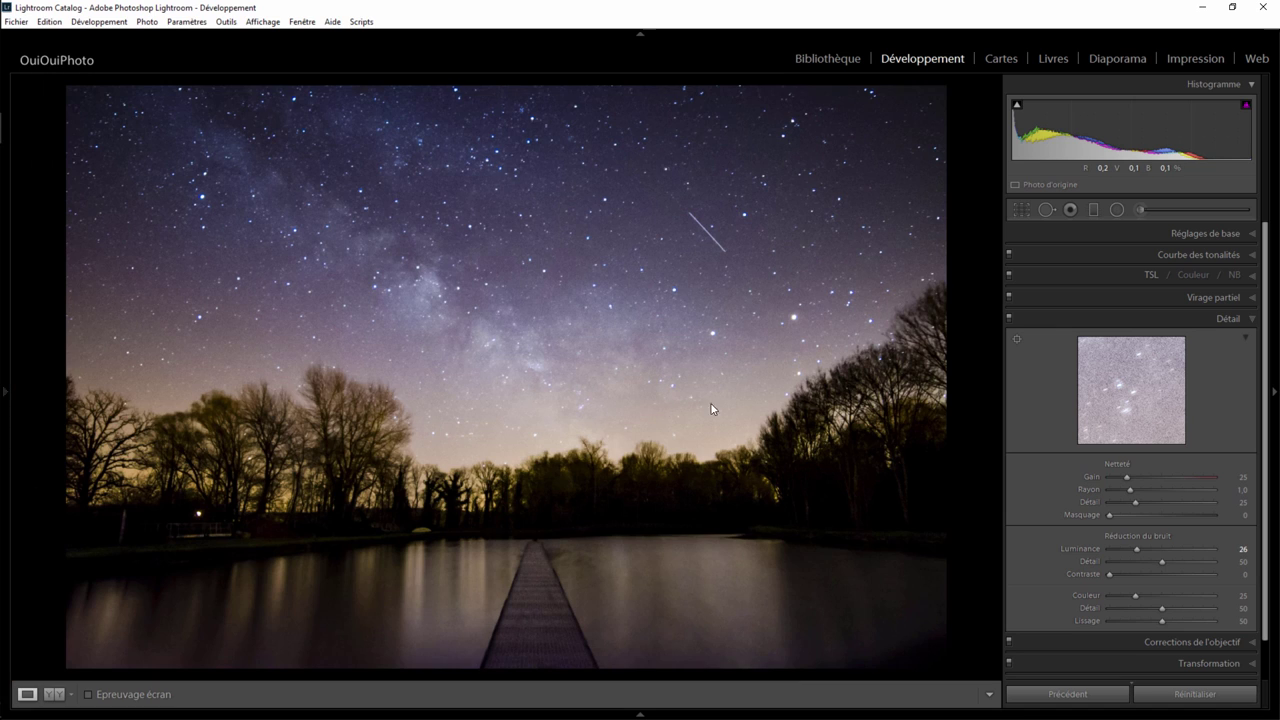
click(1141, 209)
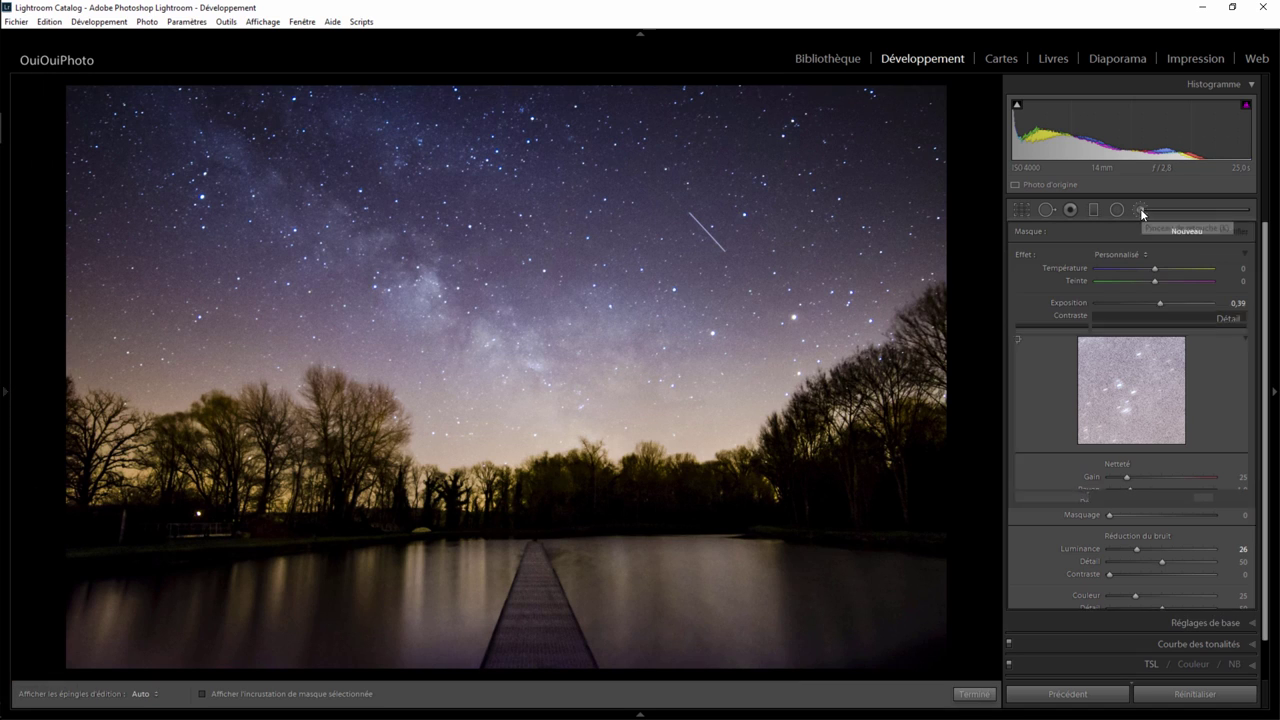
double_click(1028, 254)
drag(1154, 304, 1157, 303)
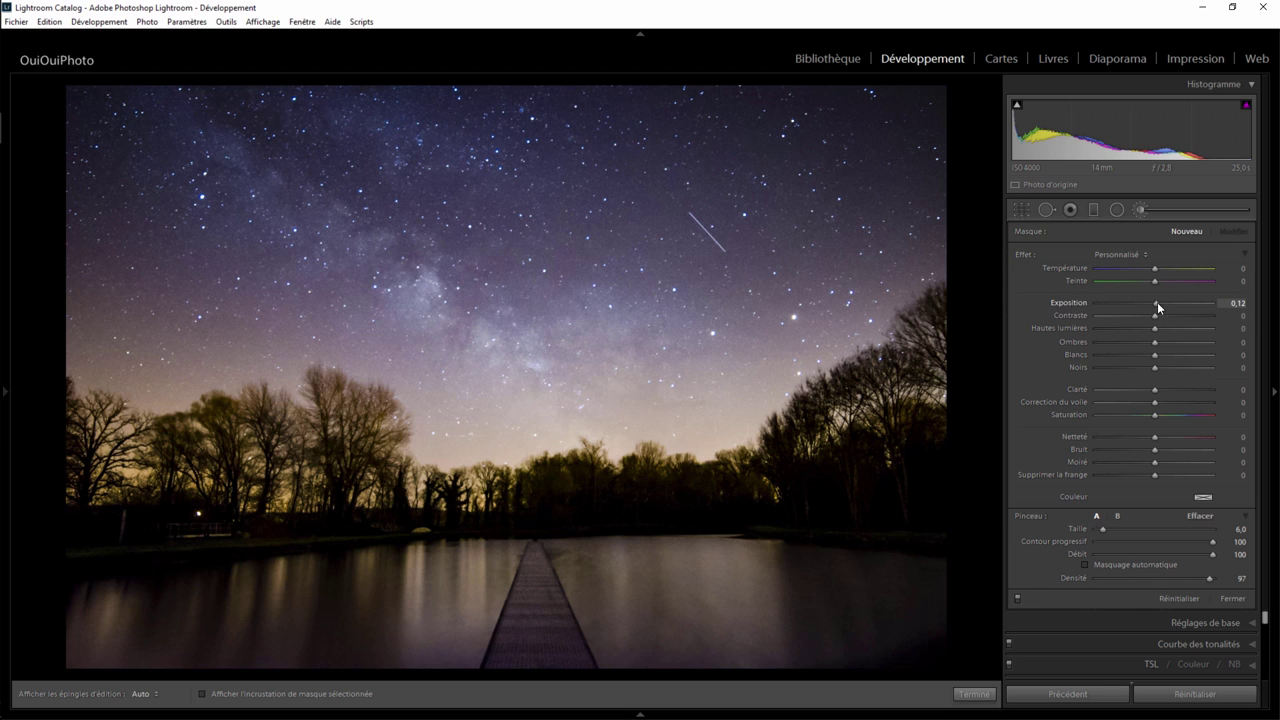
mouse_move(897, 517)
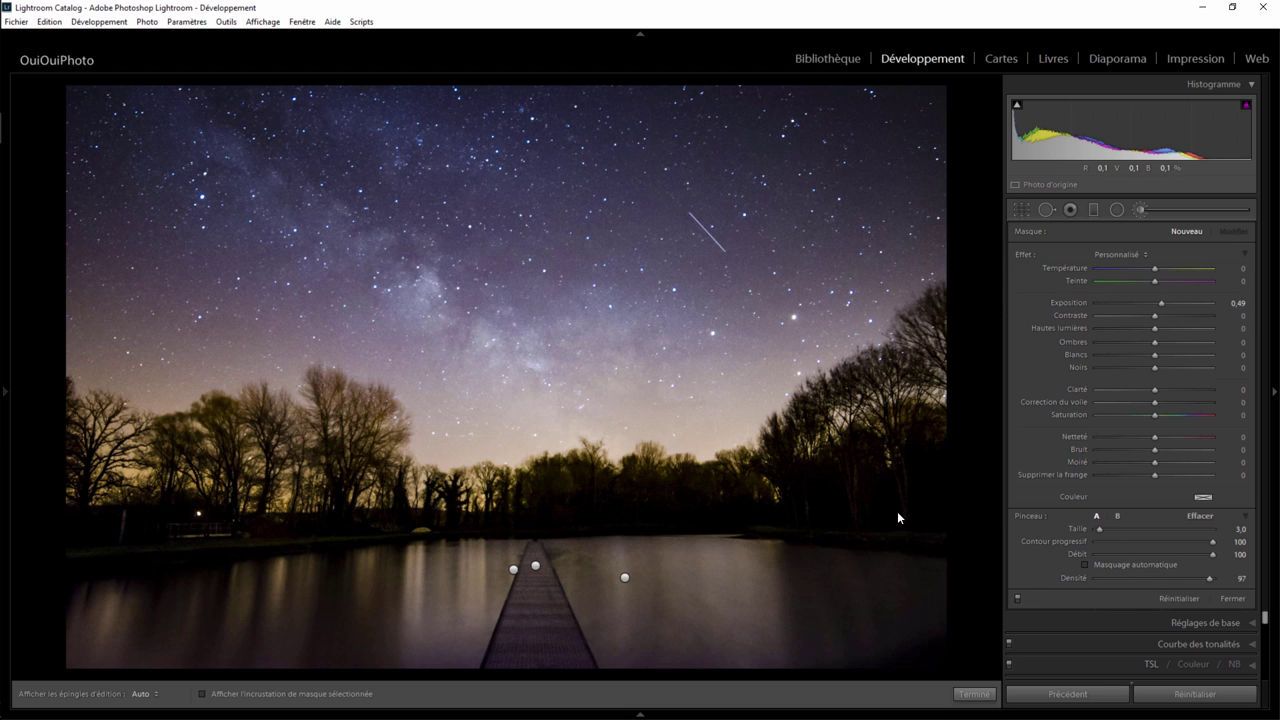
key(h)
Step: Paint the exposure boost along the shoreline at the water's edge, then close the brush
scroll(916, 460, up, 2)
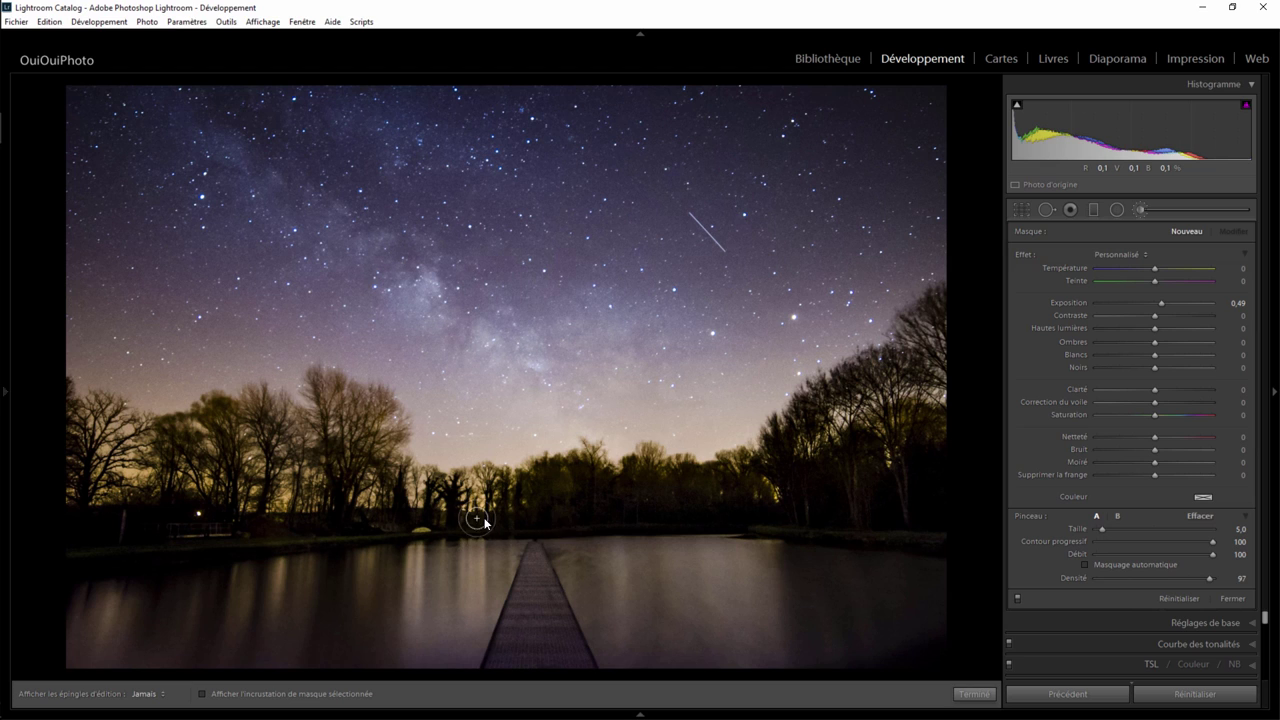
drag(929, 524, 138, 540)
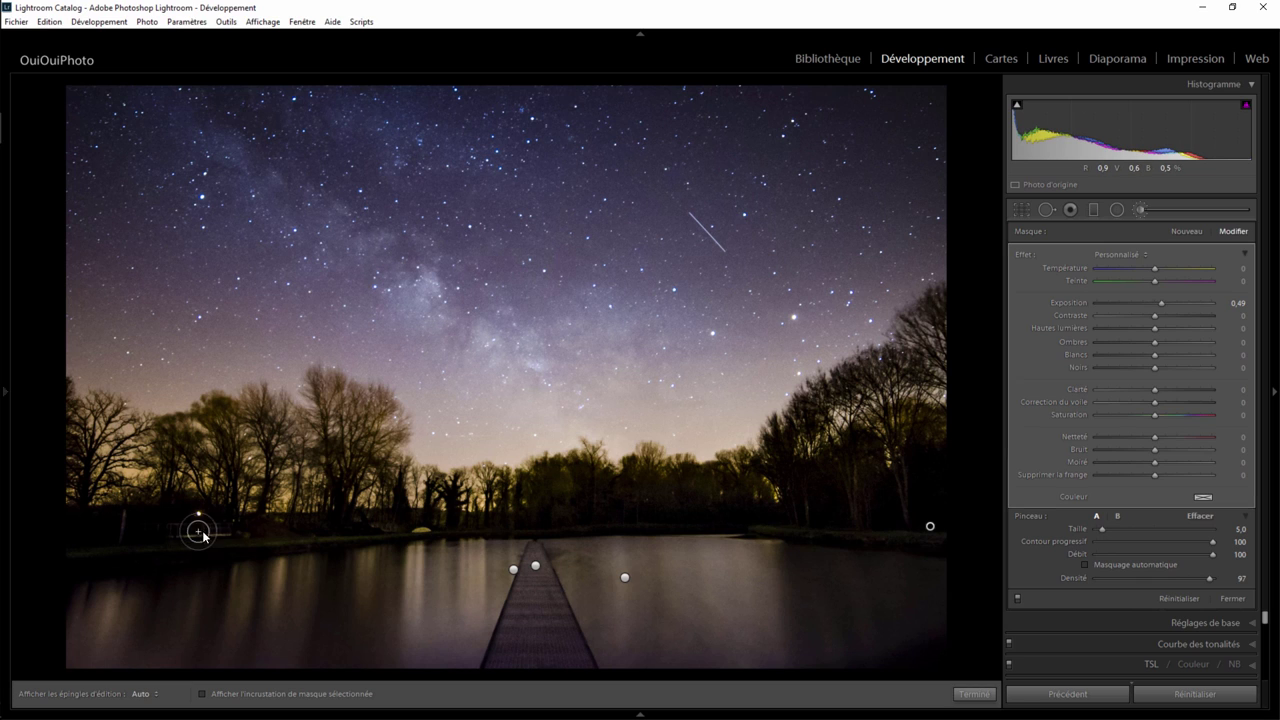
key(h)
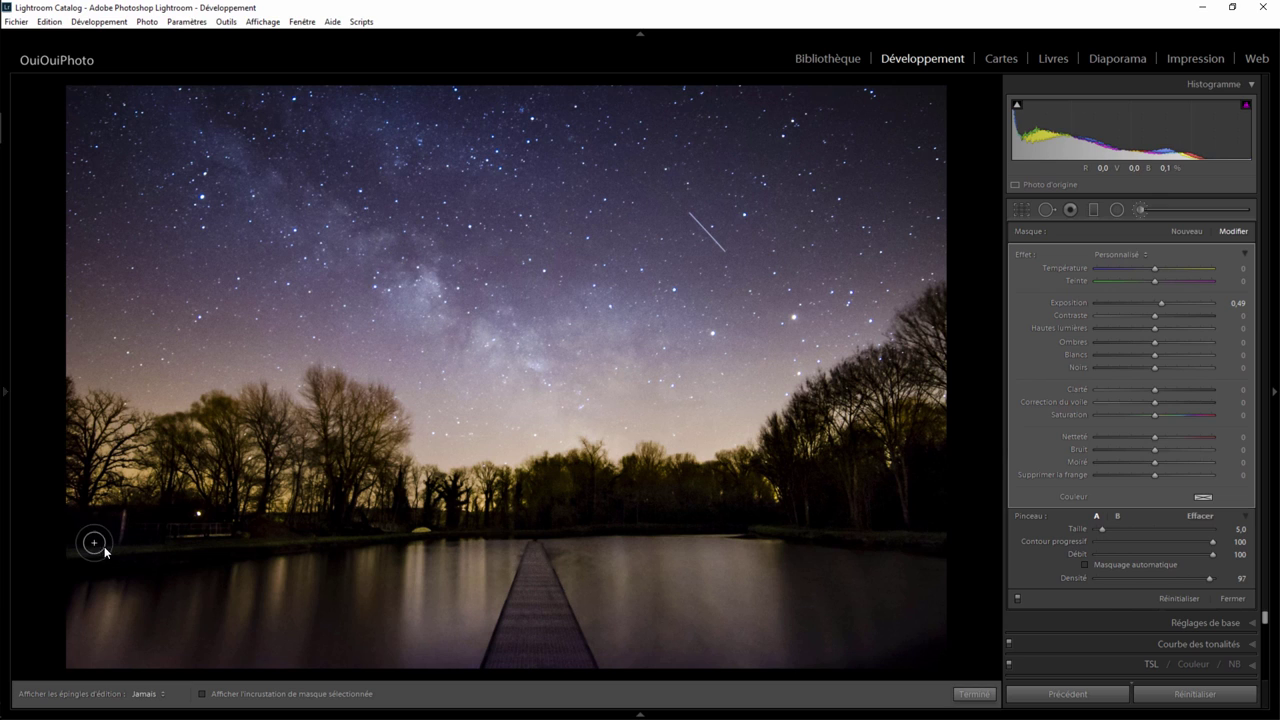
click(974, 694)
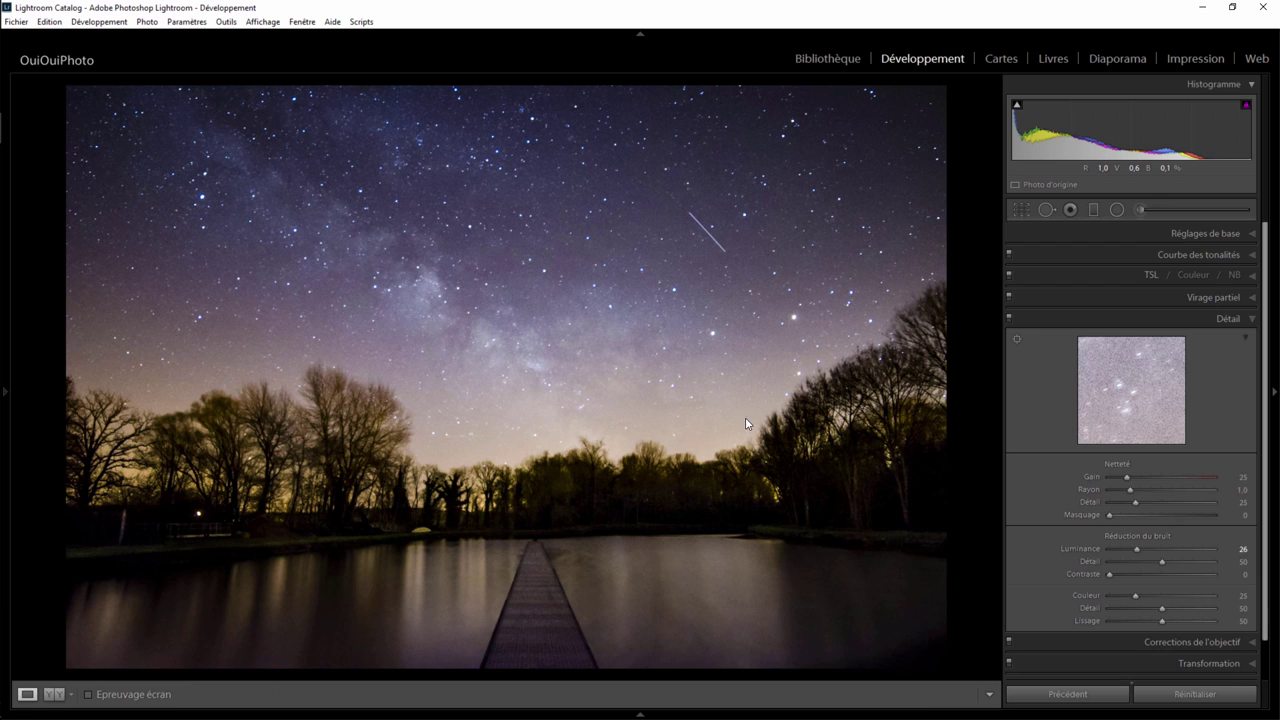
Step: Draw a Milky Way radial filter: Exposure 0, Whites 41, Blacks −34, Clarity 31, Saturation 16, Feather 42
click(1118, 211)
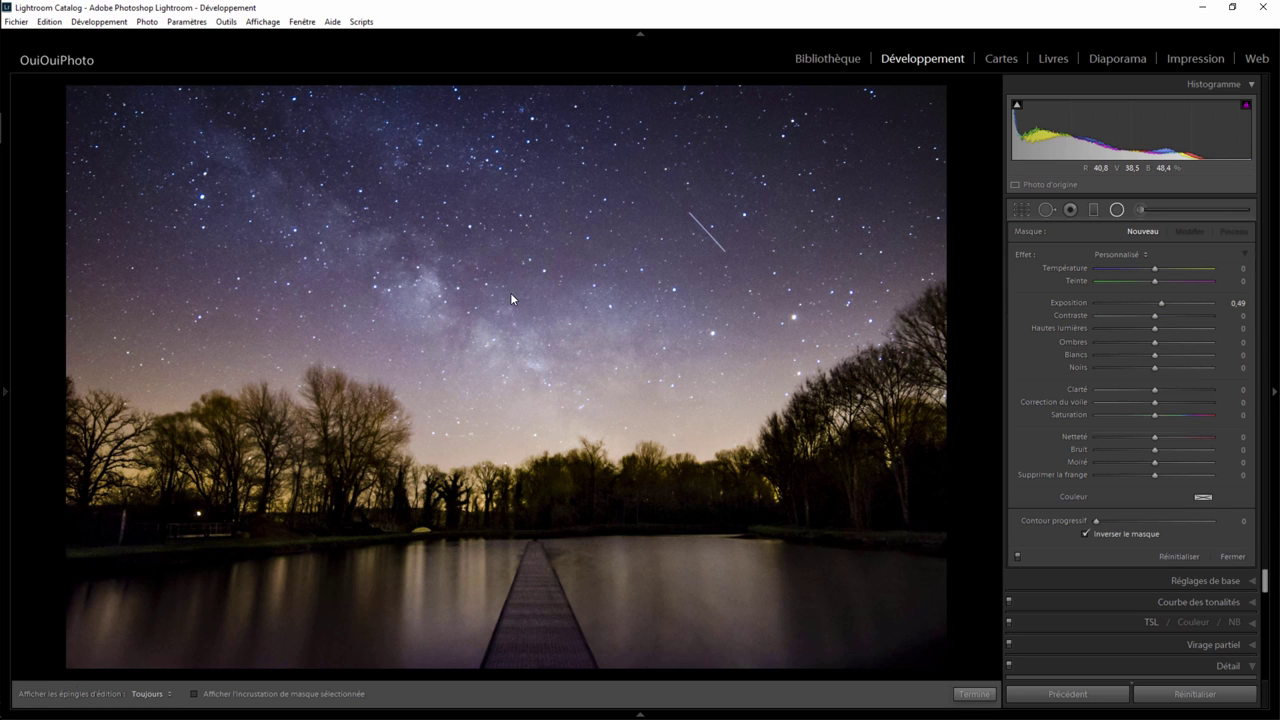
drag(505, 291, 608, 359)
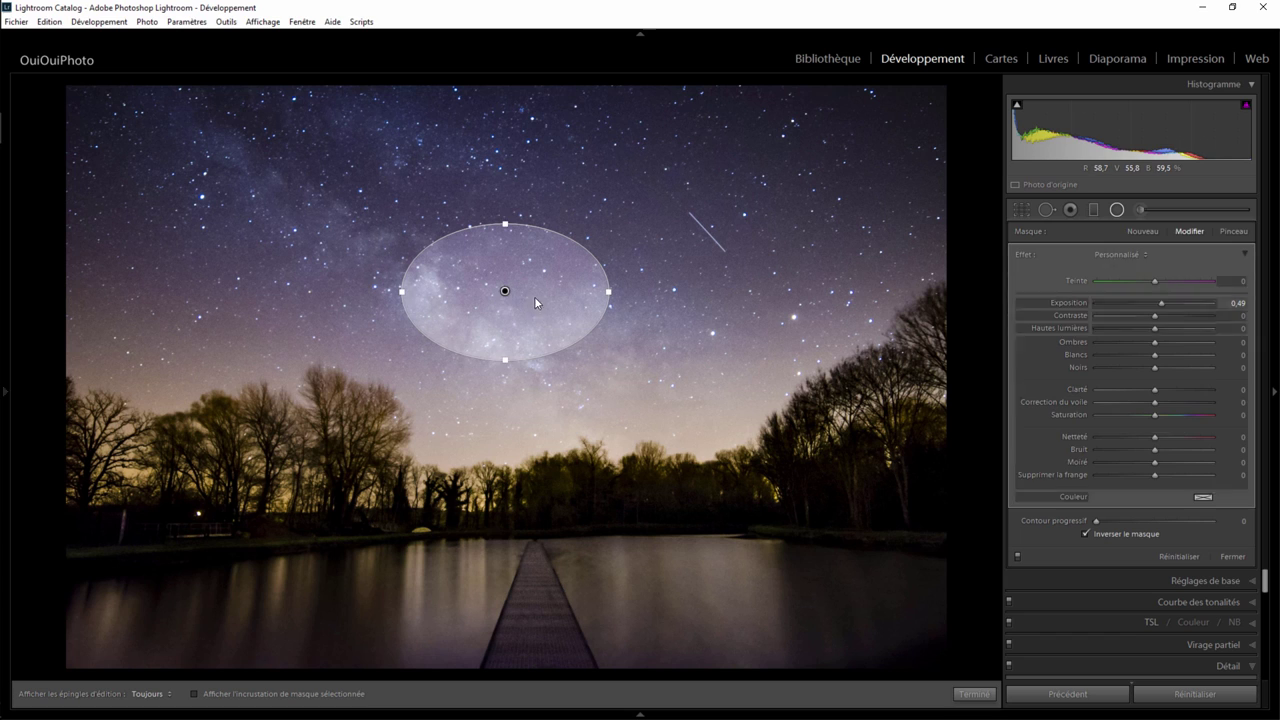
mouse_move(506, 292)
mouse_down()
mouse_move(564, 356)
mouse_move(592, 352)
mouse_up()
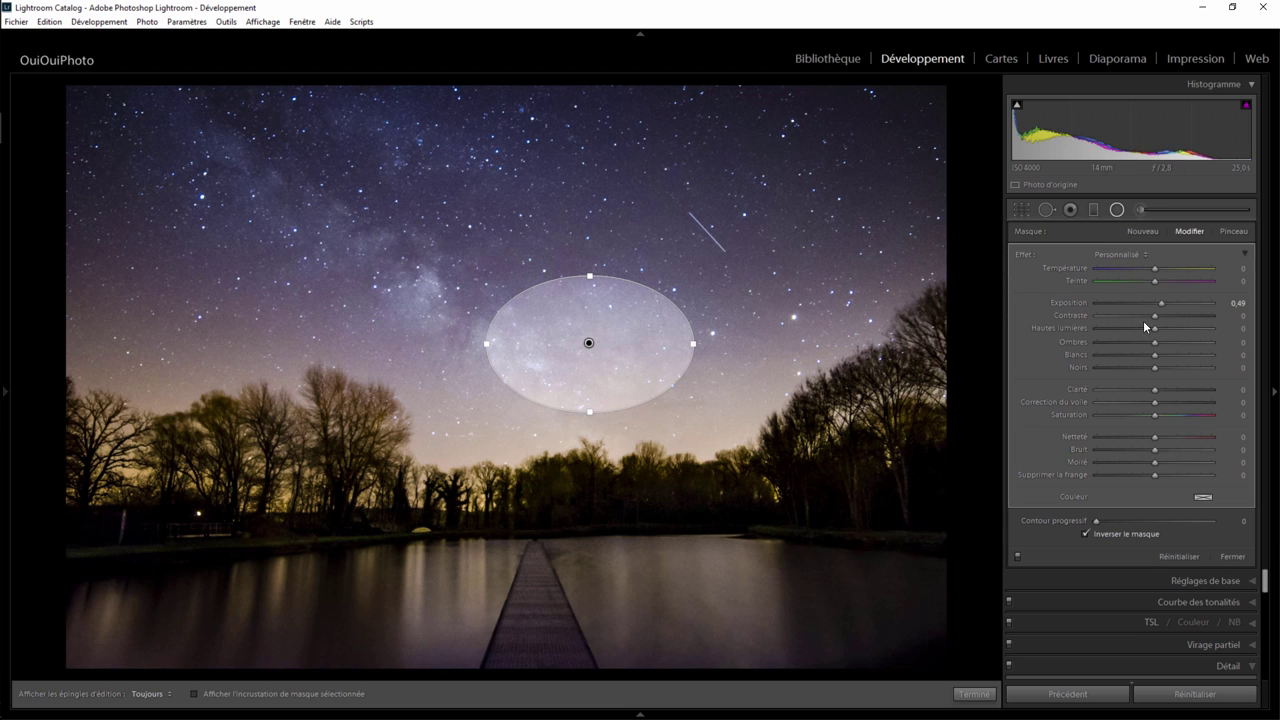
double_click(1025, 252)
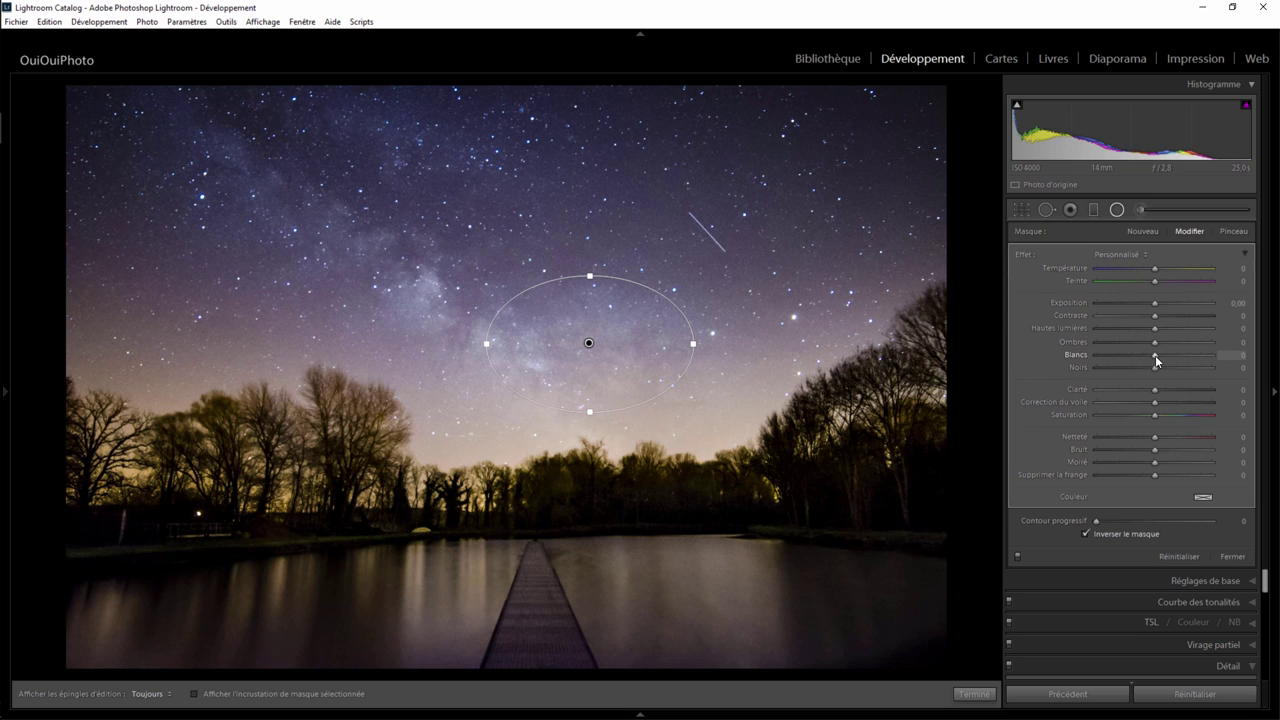
mouse_move(1166, 357)
mouse_down()
mouse_move(1178, 356)
mouse_move(1140, 368)
mouse_move(1172, 390)
mouse_up()
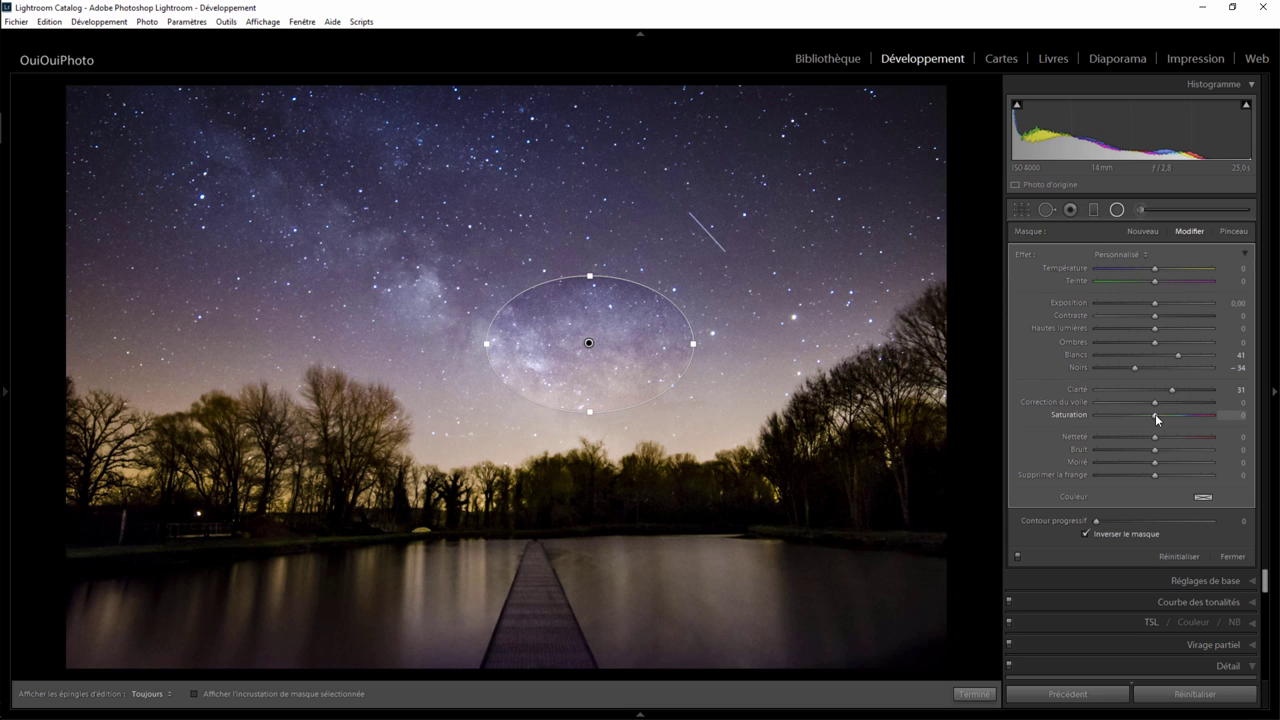
drag(1157, 426, 1163, 428)
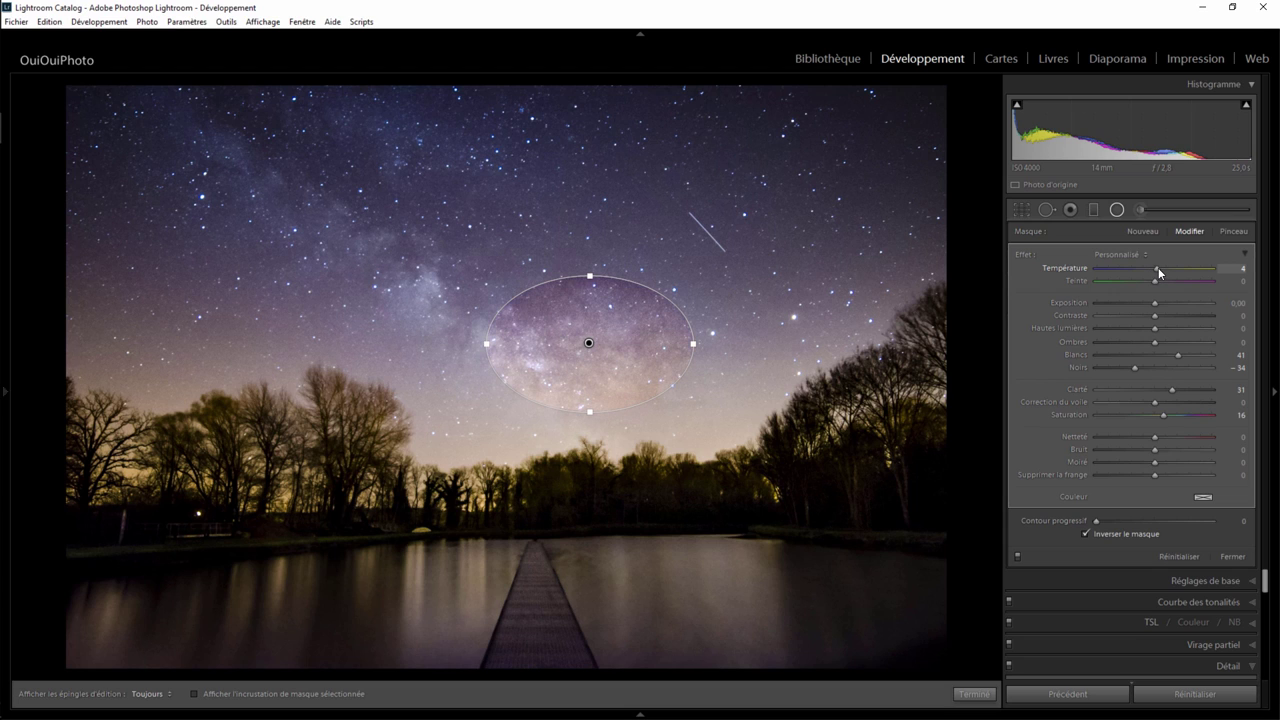
drag(1158, 269, 1156, 271)
drag(1108, 524, 1146, 522)
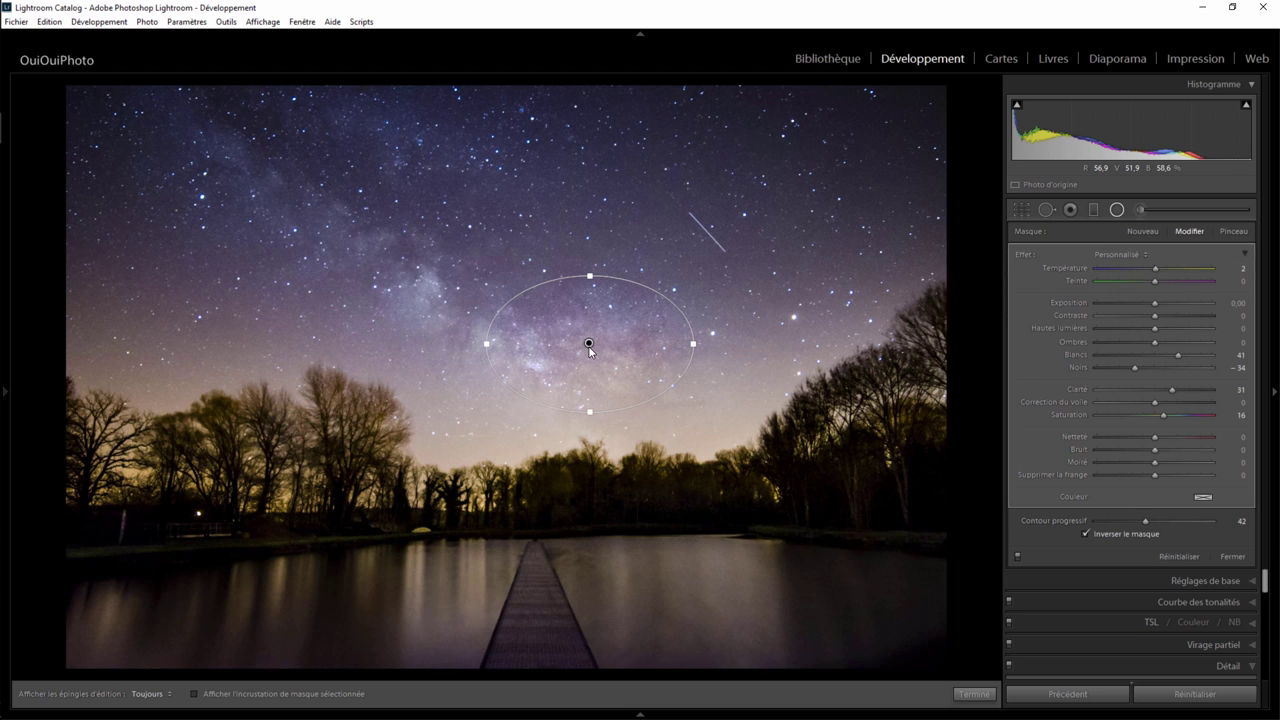
drag(589, 346, 590, 353)
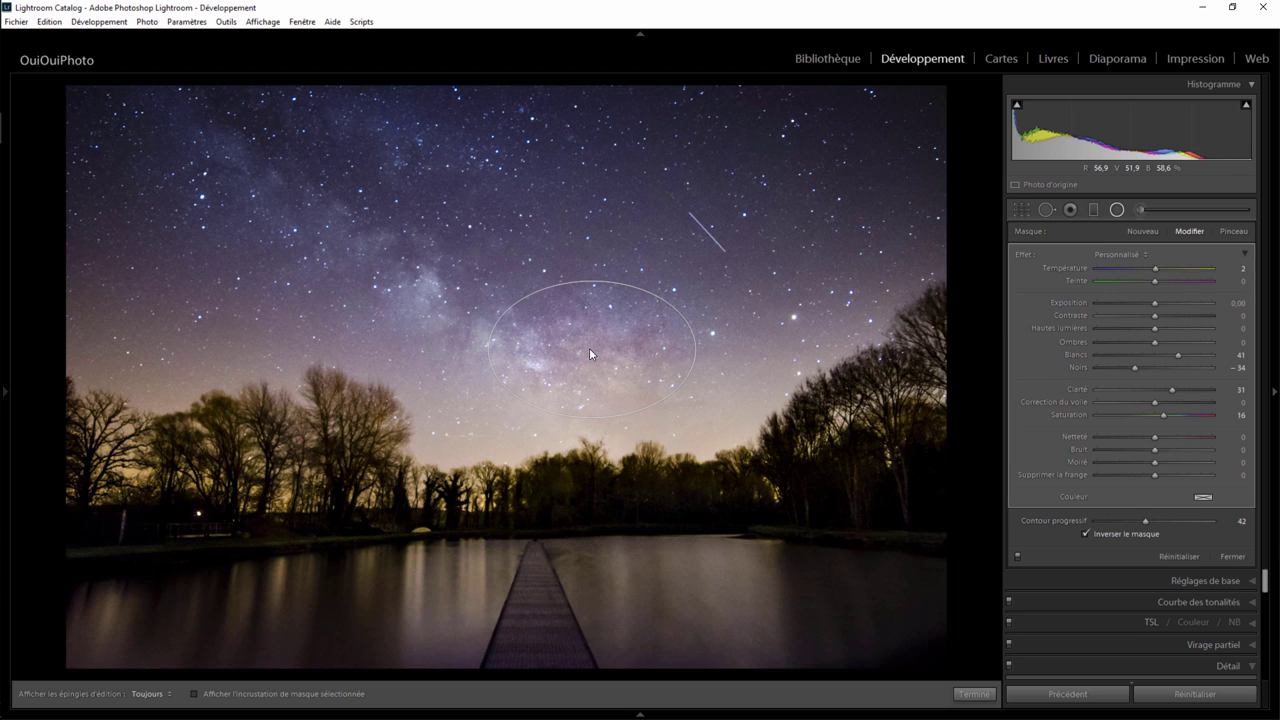
Step: Duplicate the radial filter twice along the Milky Way, feathering the second copy to 50
right_click(590, 349)
click(620, 360)
mouse_move(591, 350)
mouse_down()
mouse_move(371, 257)
mouse_move(491, 245)
mouse_move(483, 285)
mouse_move(456, 289)
mouse_up()
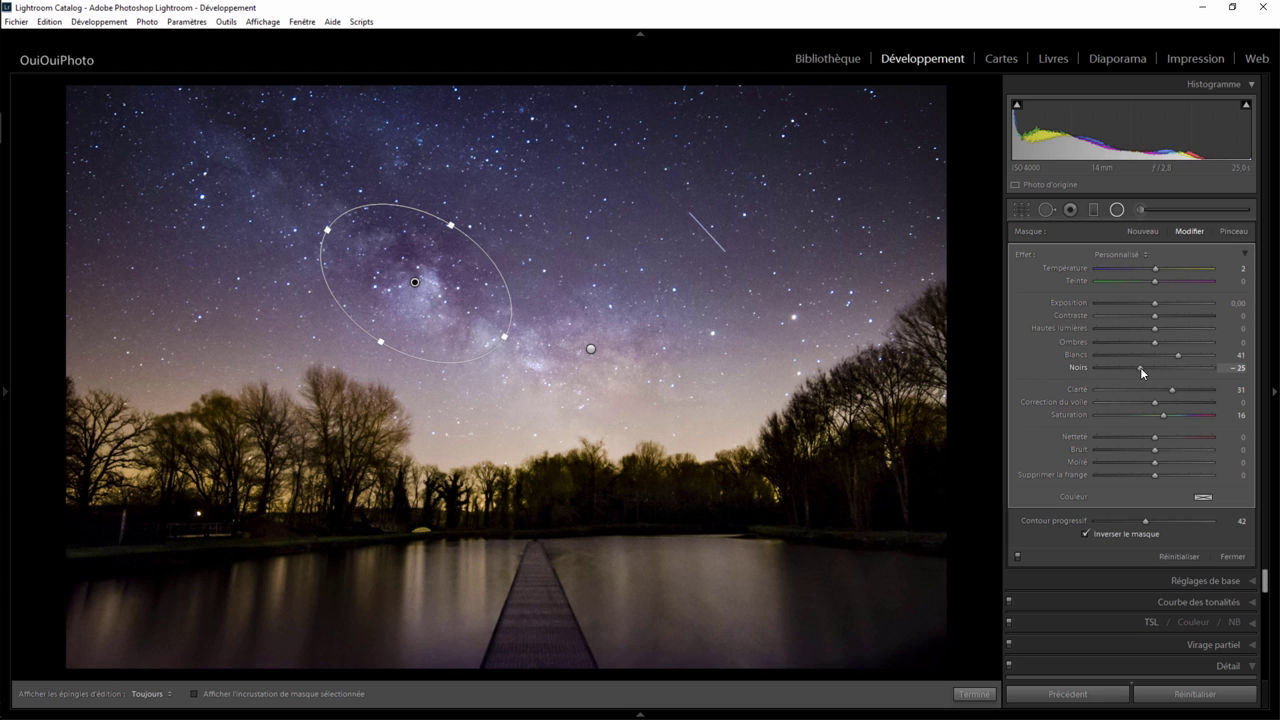
right_click(418, 286)
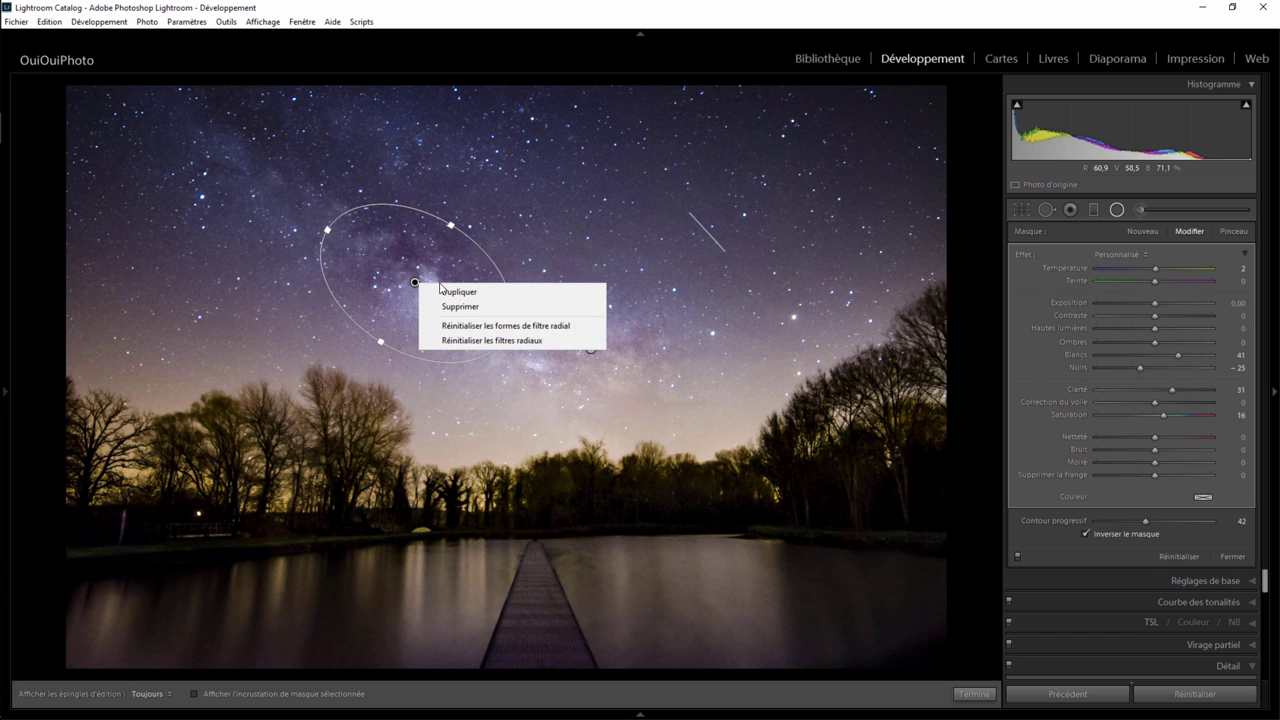
key(Escape)
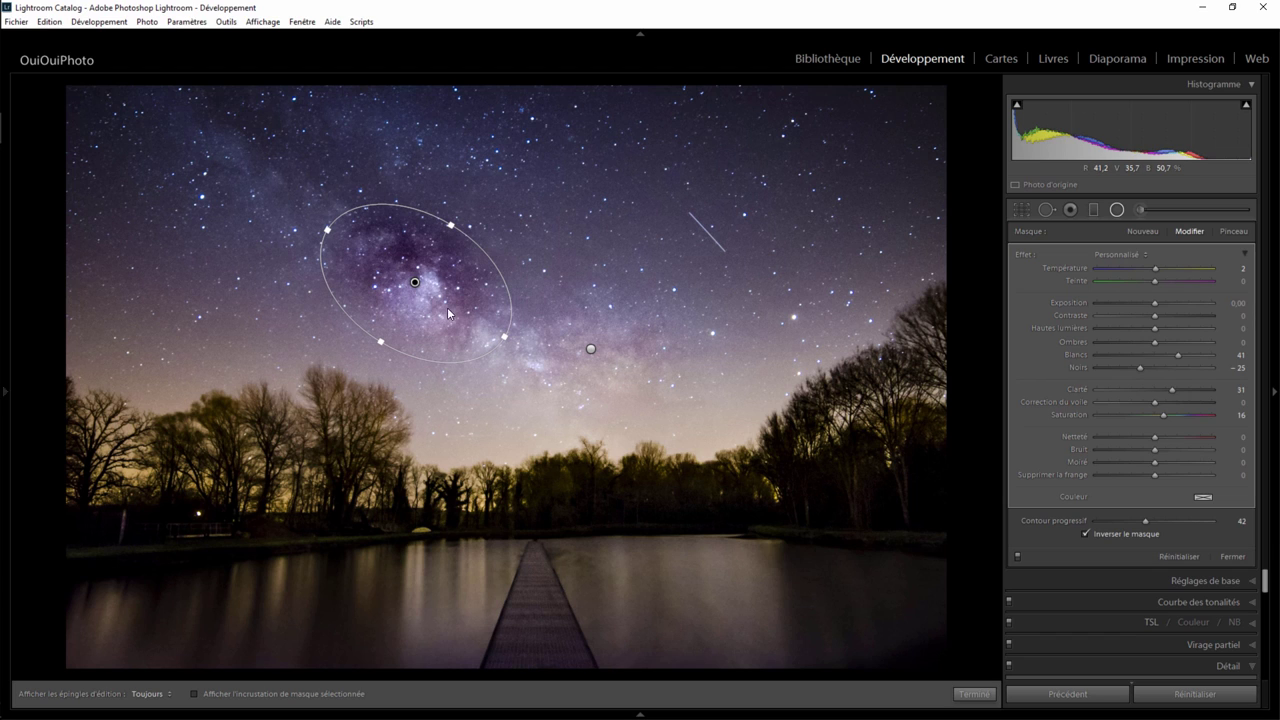
drag(415, 285, 504, 345)
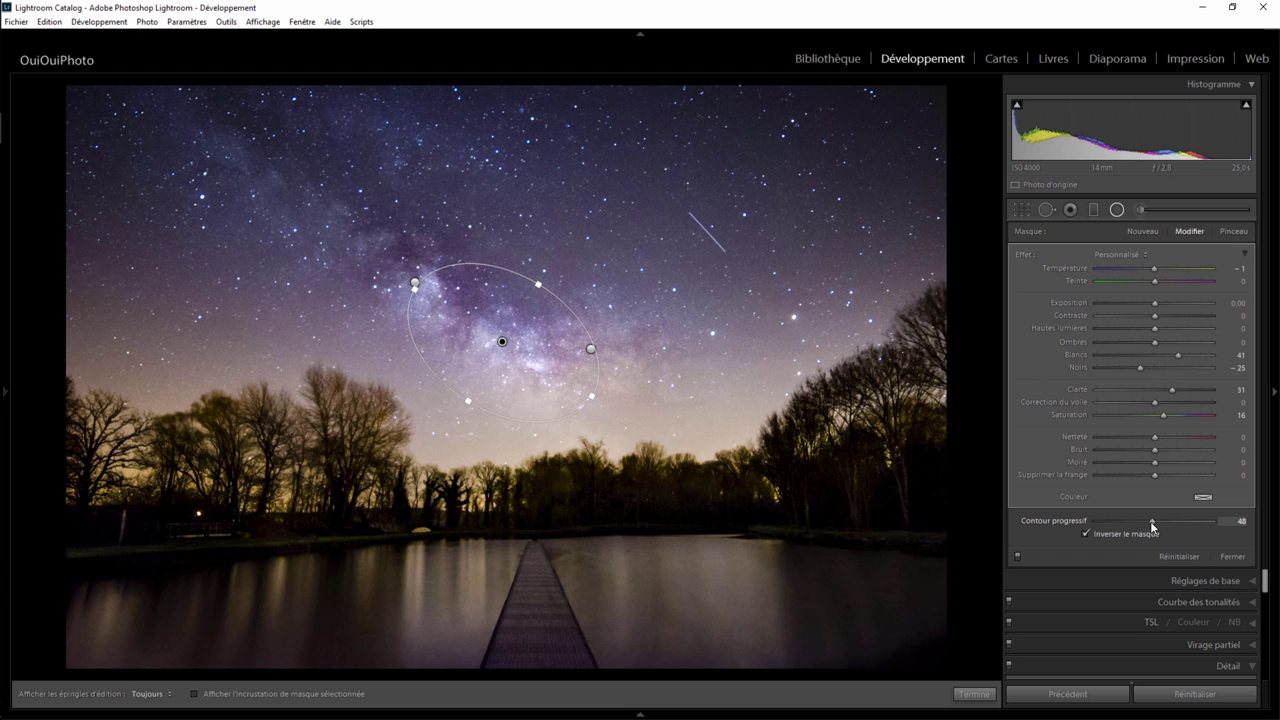
drag(1151, 521, 1154, 521)
Step: Place a larger round copy in the upper-left sky with Blacks 0 and Whites 65
right_click(503, 343)
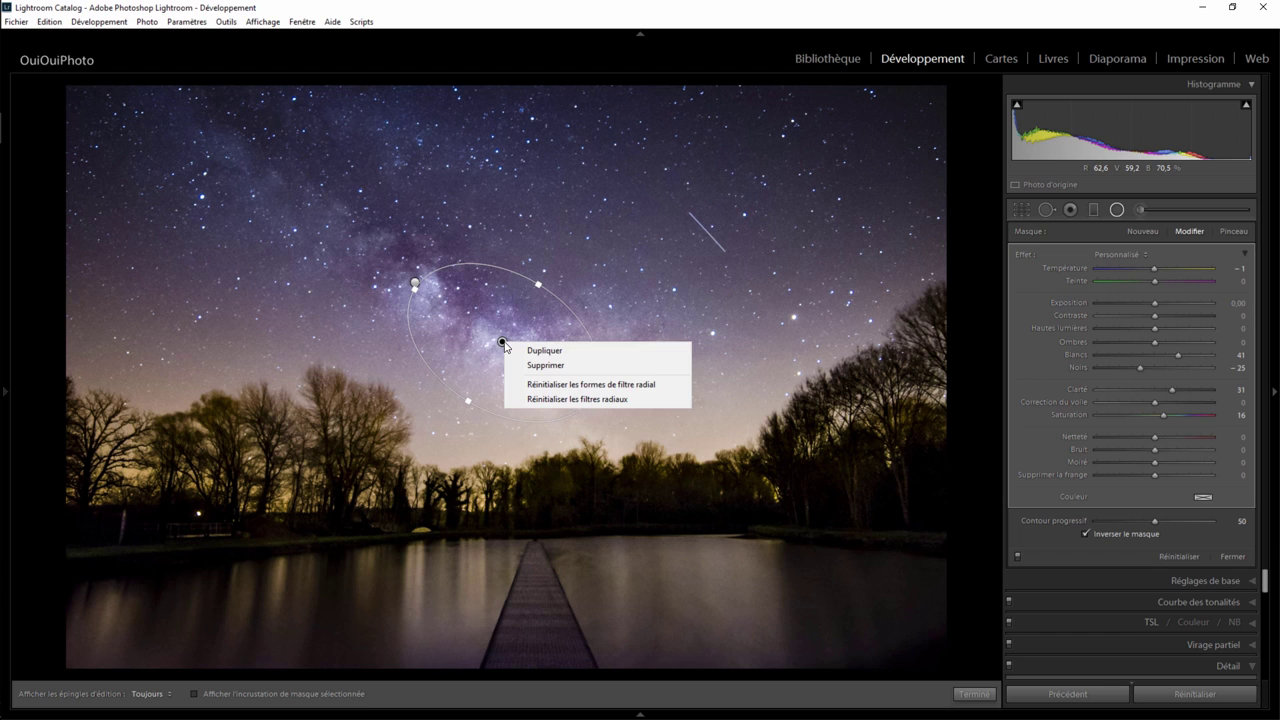
click(544, 351)
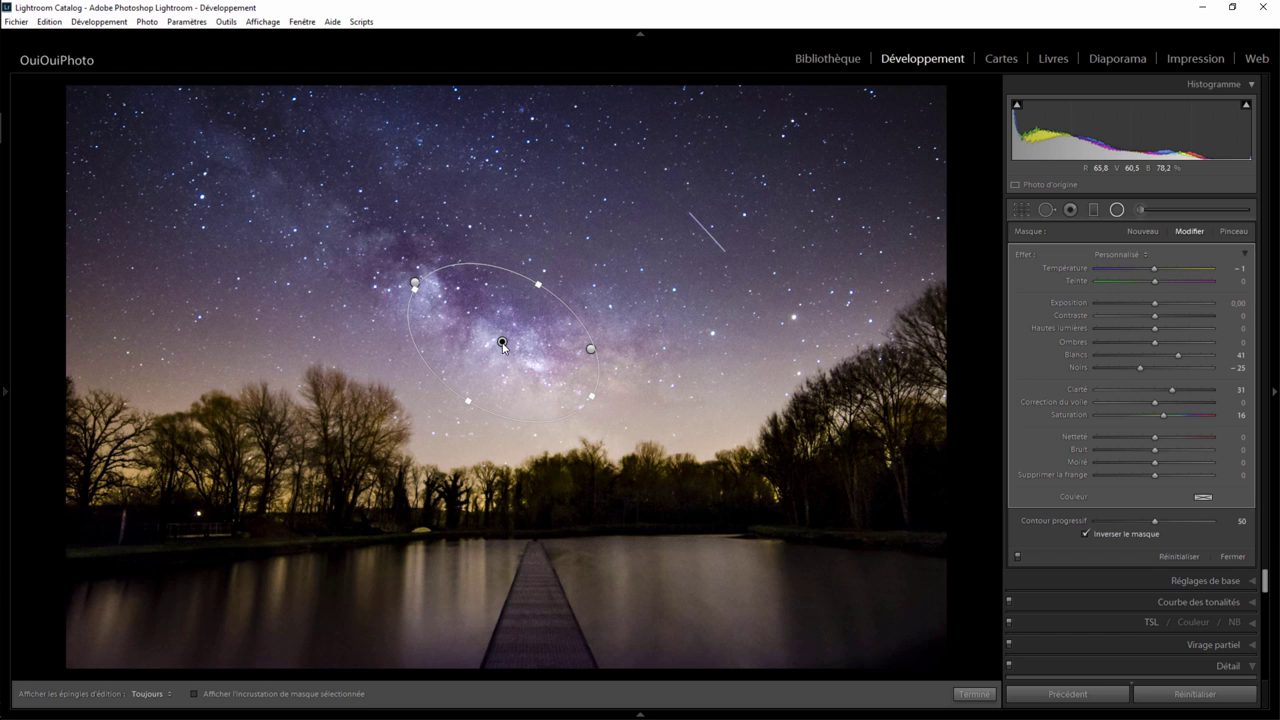
mouse_move(502, 342)
mouse_down()
mouse_move(283, 196)
mouse_move(321, 206)
mouse_up()
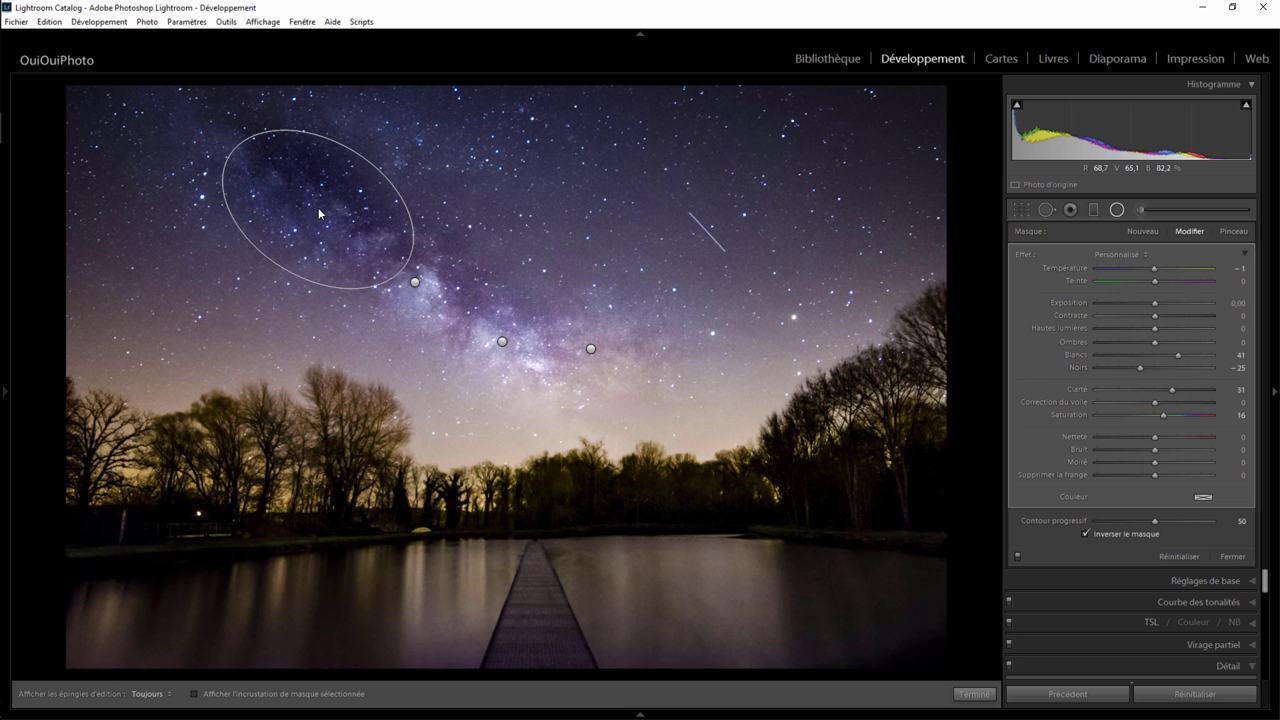
mouse_move(287, 259)
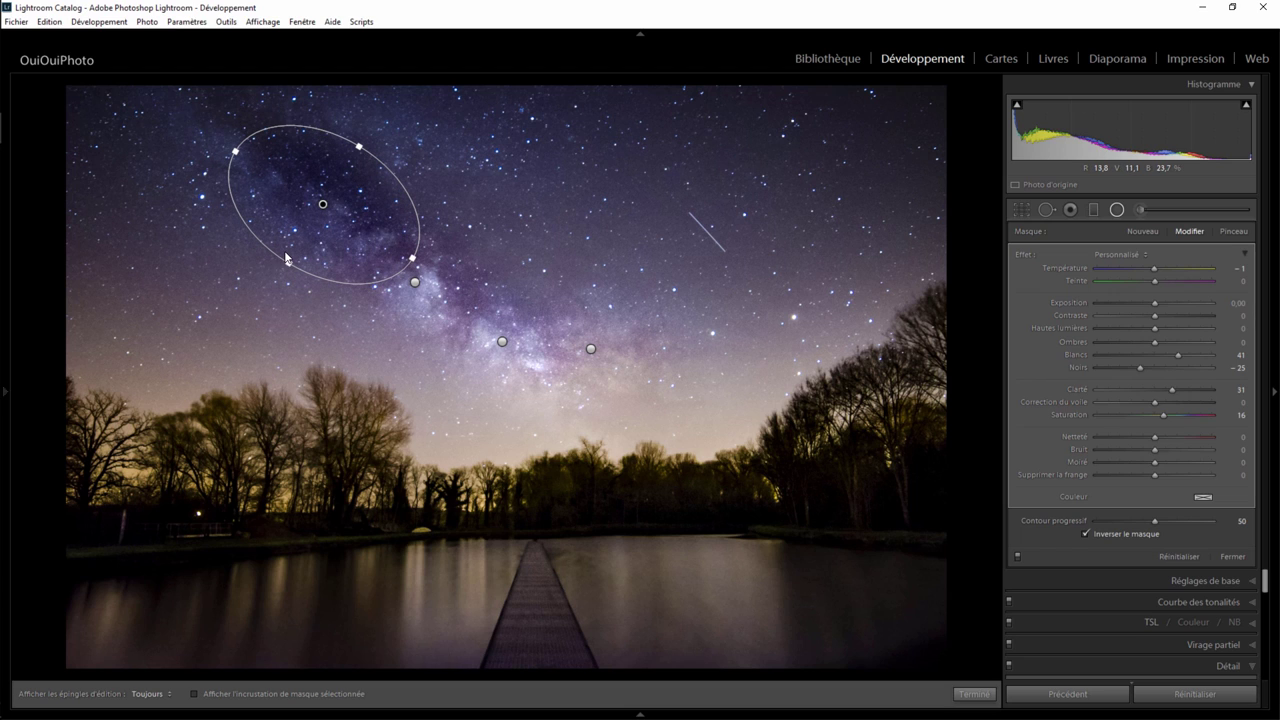
drag(292, 267, 279, 287)
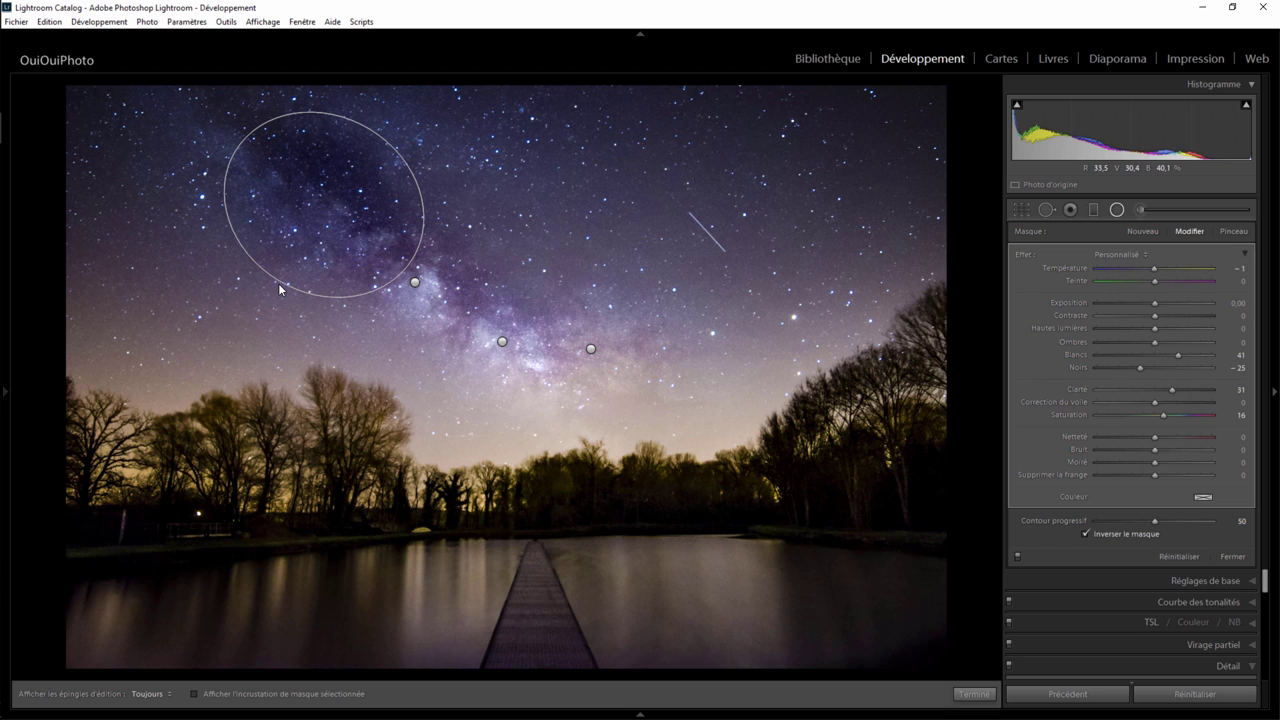
double_click(1155, 368)
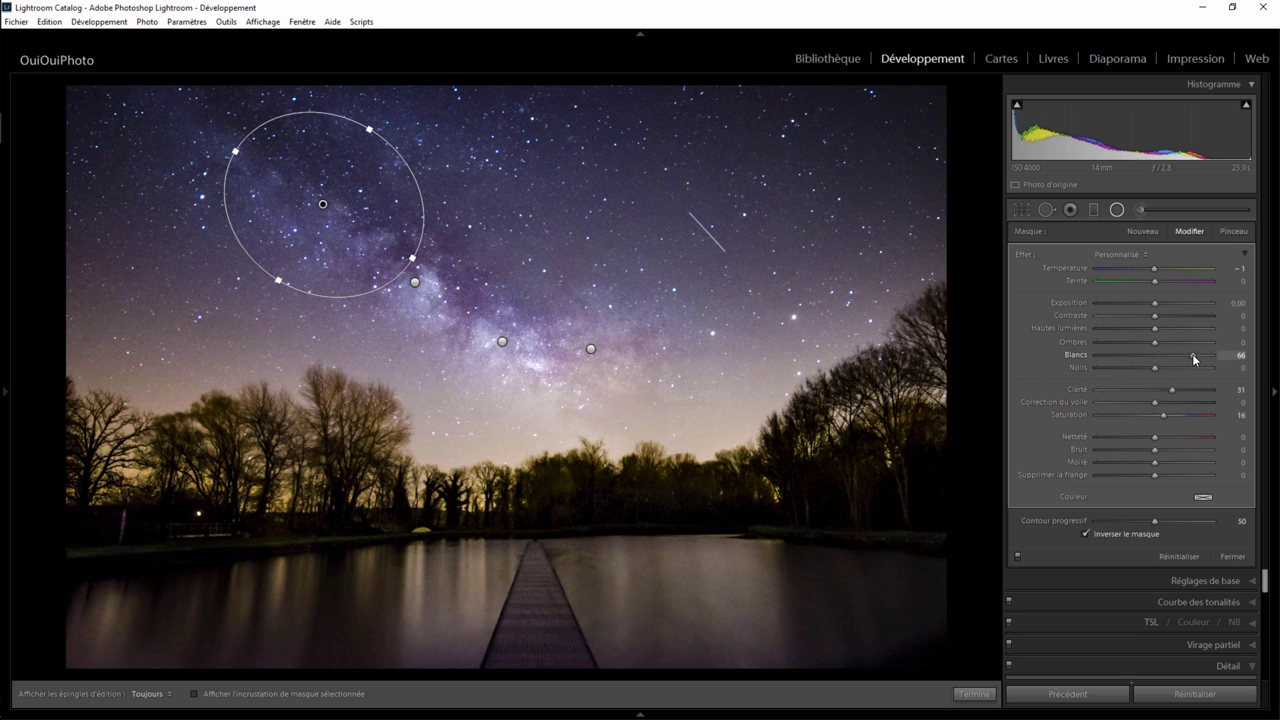
drag(1193, 355, 1168, 317)
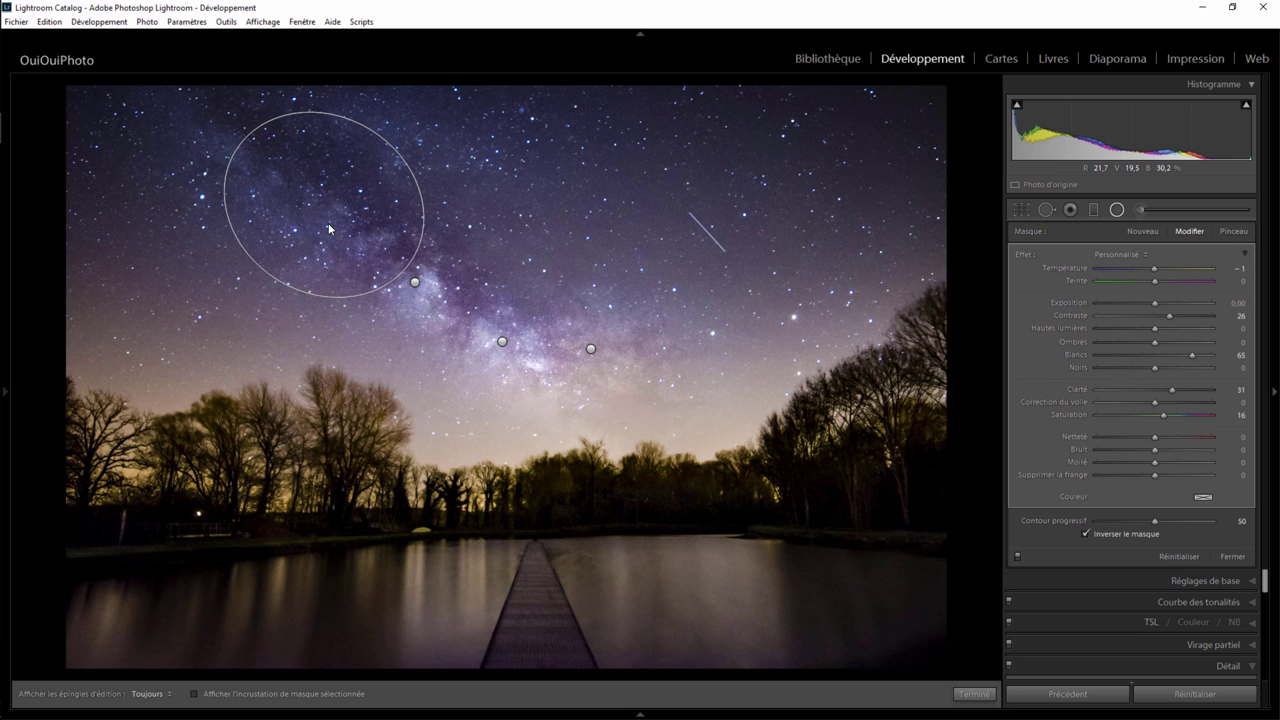
drag(328, 207, 328, 229)
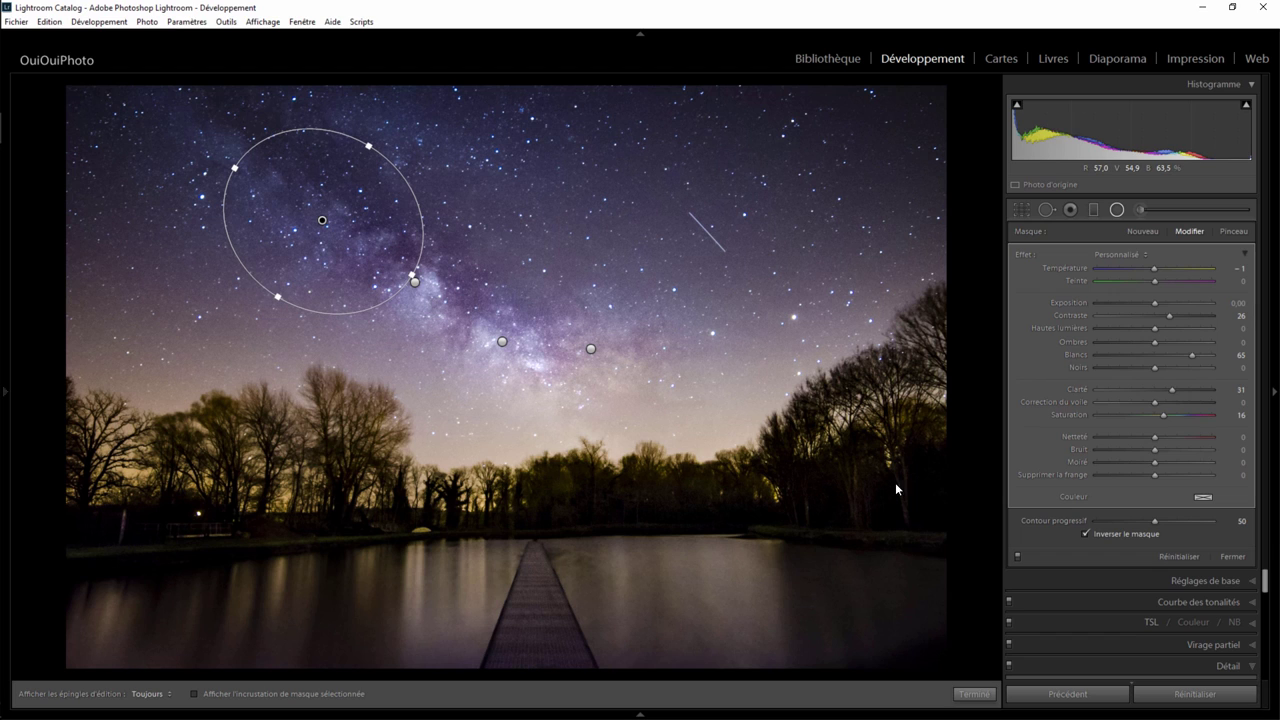
click(973, 693)
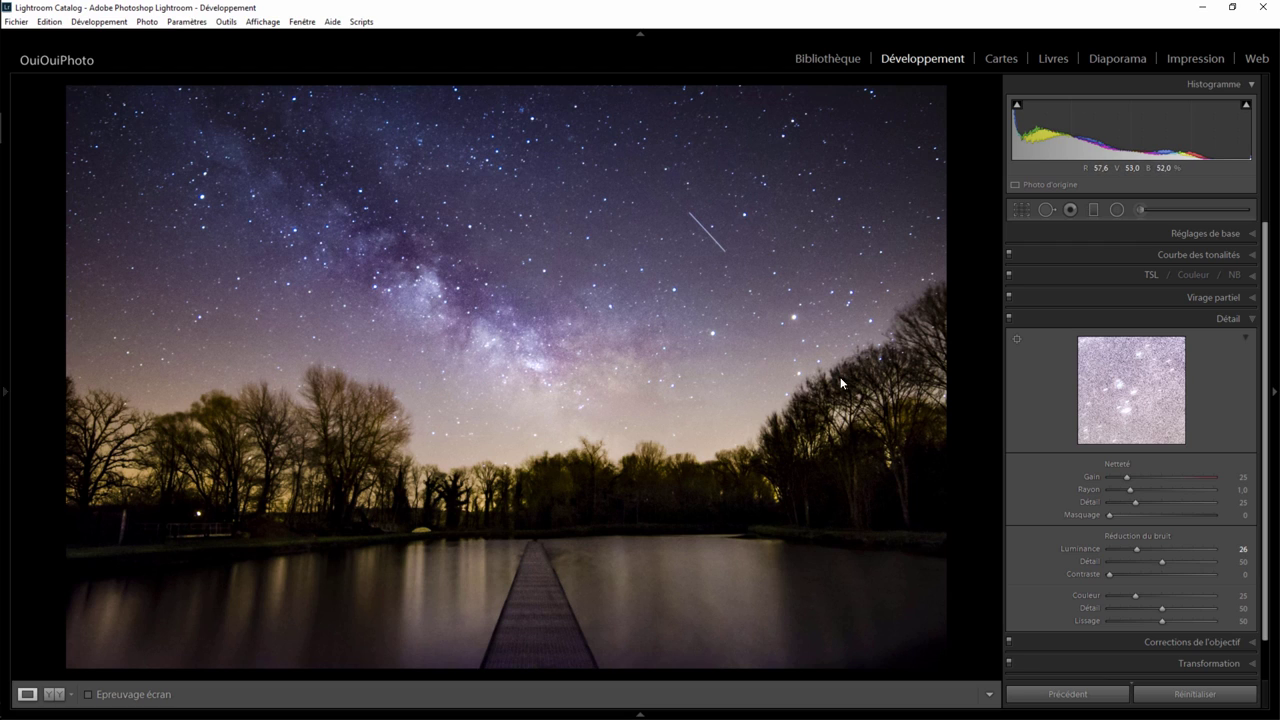
Step: Paint a brush mask with Exposure 0 and Temperature 14 over the glow above the left trees
click(1141, 209)
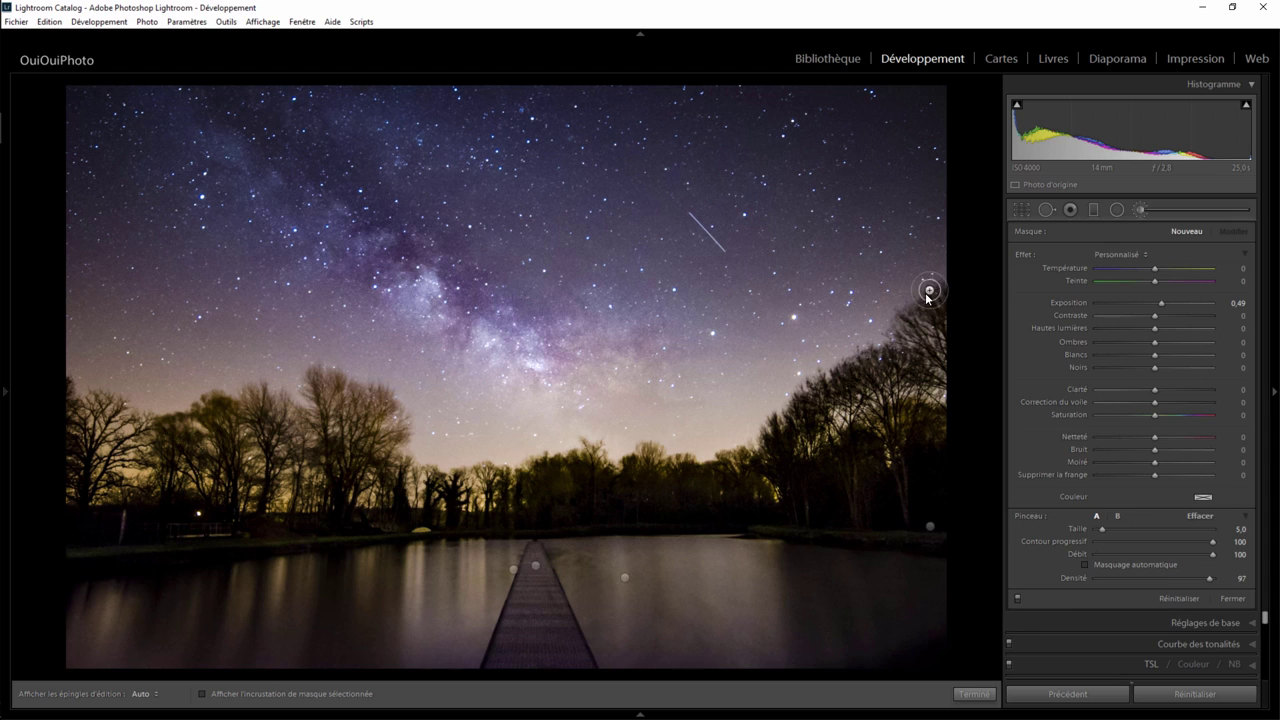
scroll(929, 291, up, 4)
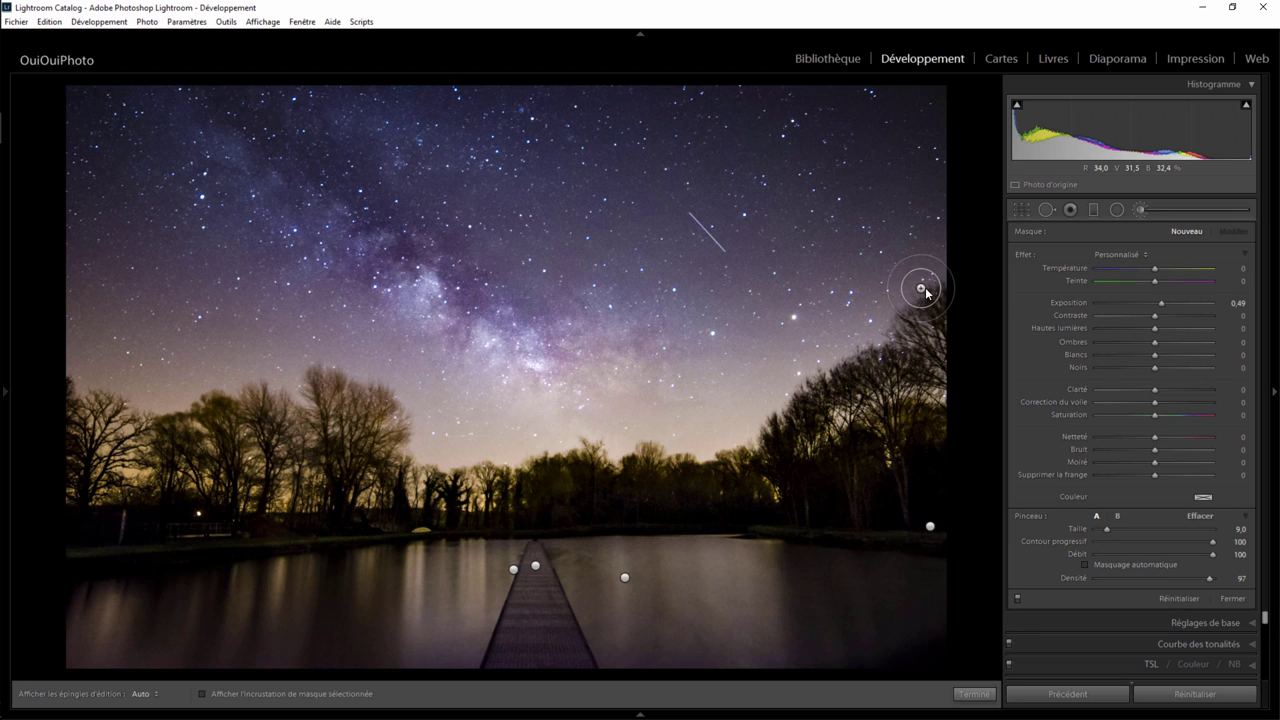
double_click(1026, 255)
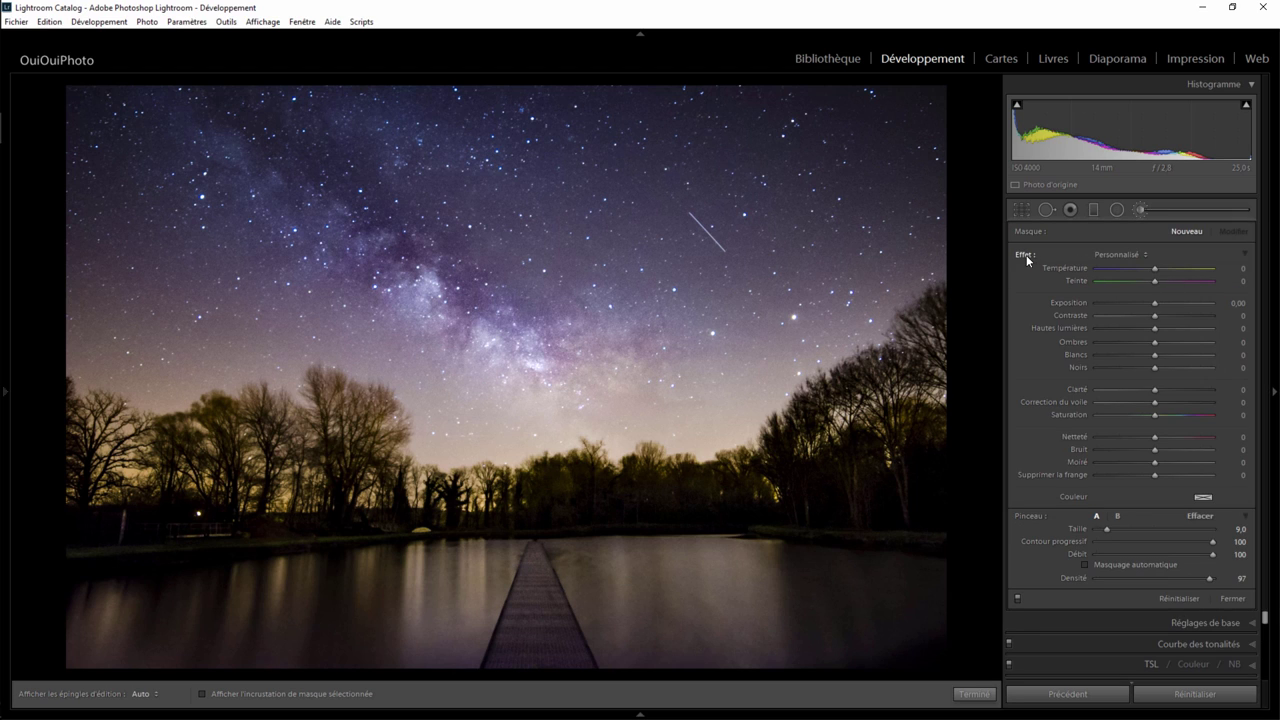
click(1163, 268)
scroll(912, 298, up, 2)
scroll(923, 312, up, 2)
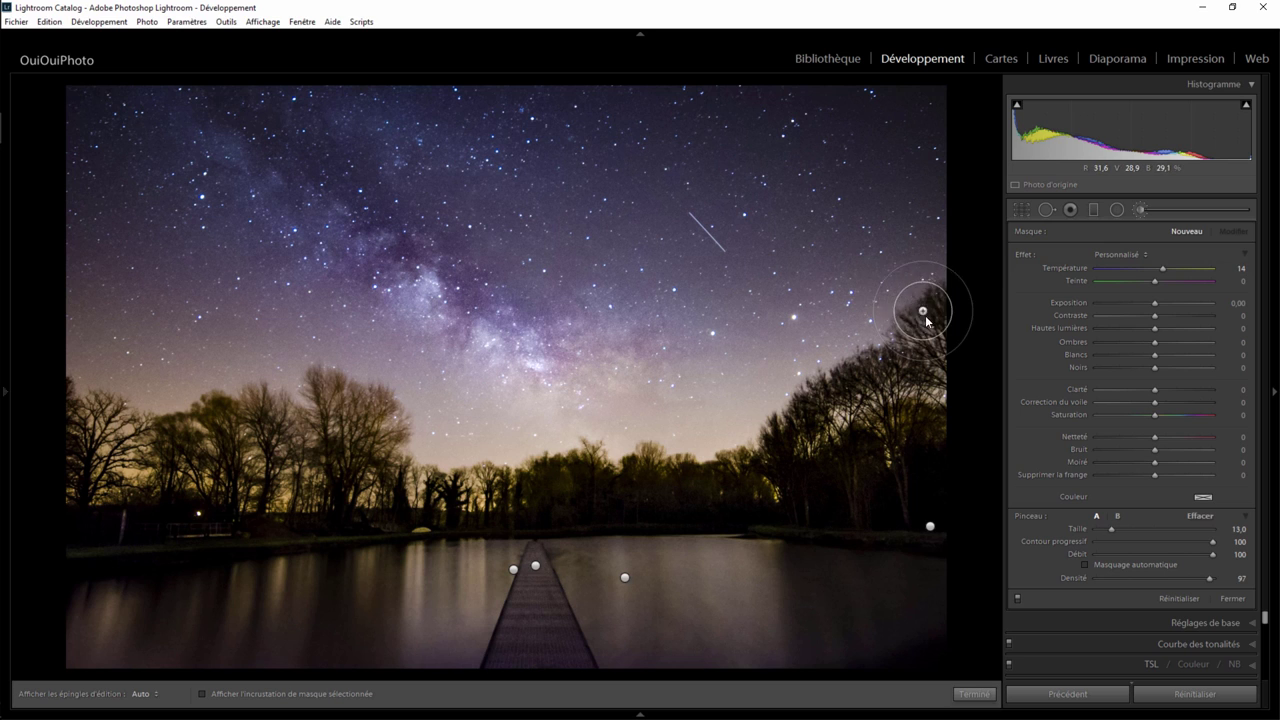
key(h)
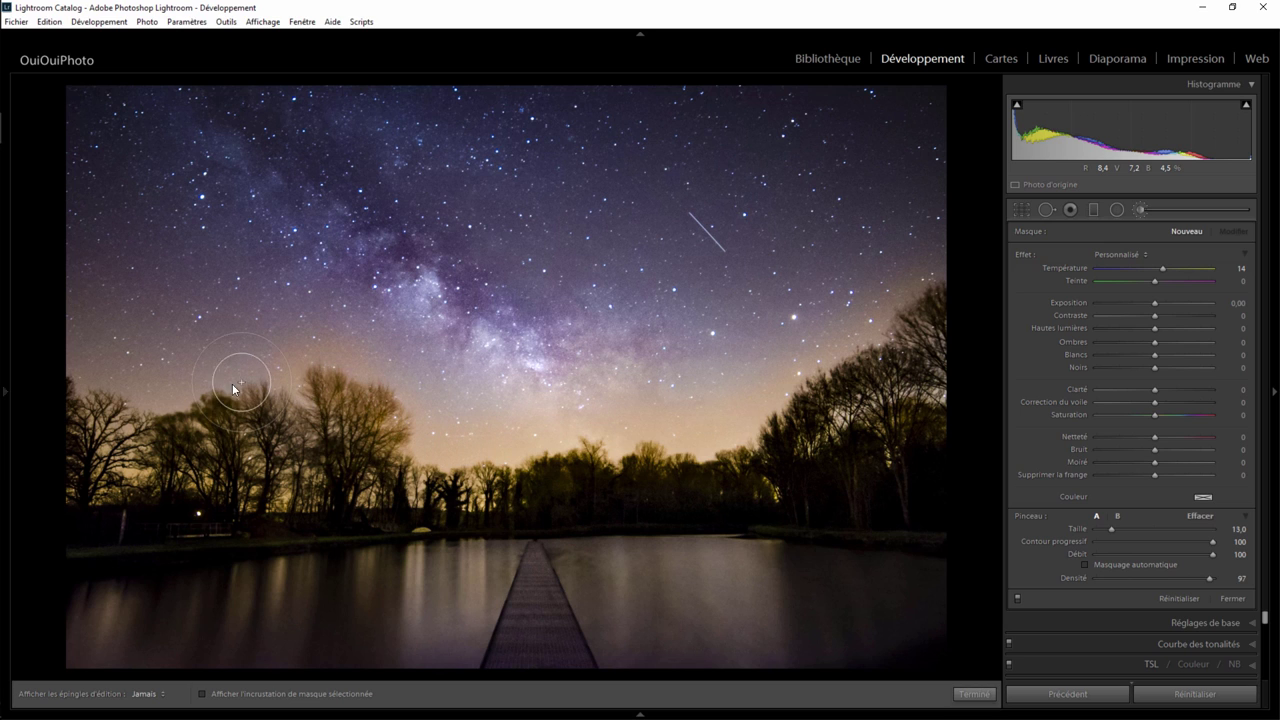
drag(130, 405, 40, 392)
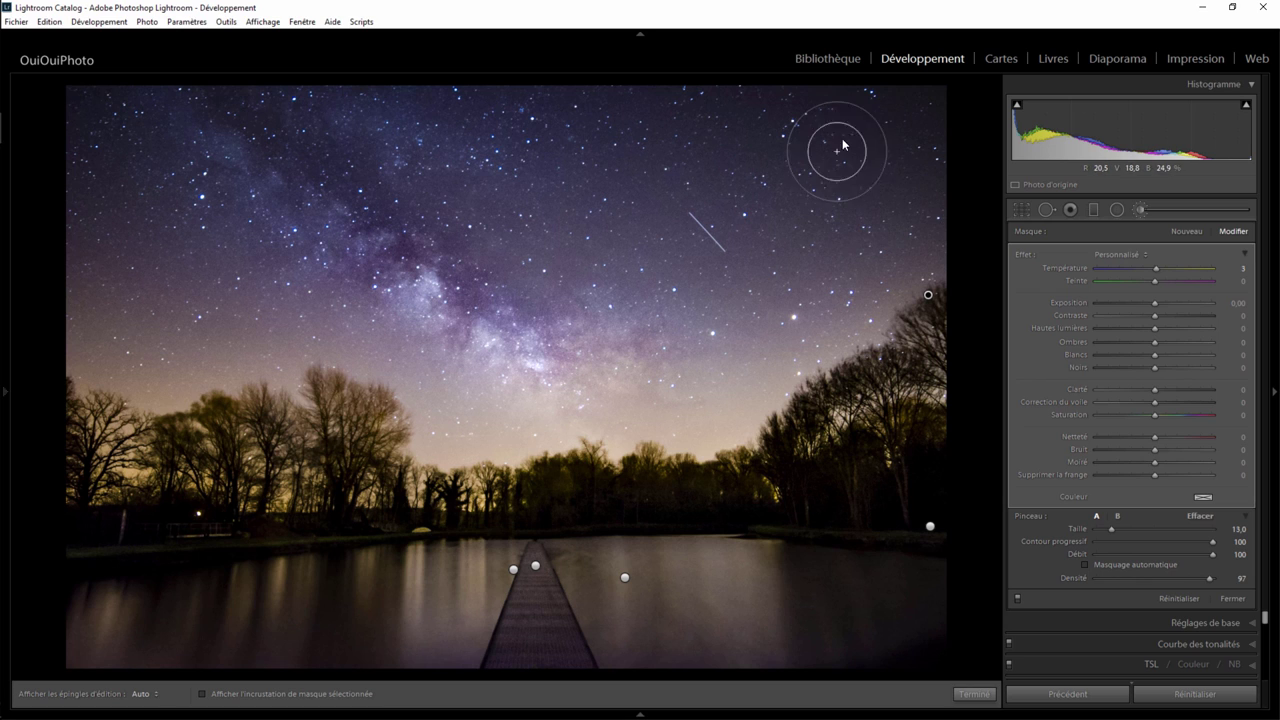
Step: Paint a new Temperature −4 brush mask onto the upper-right sky
click(1187, 231)
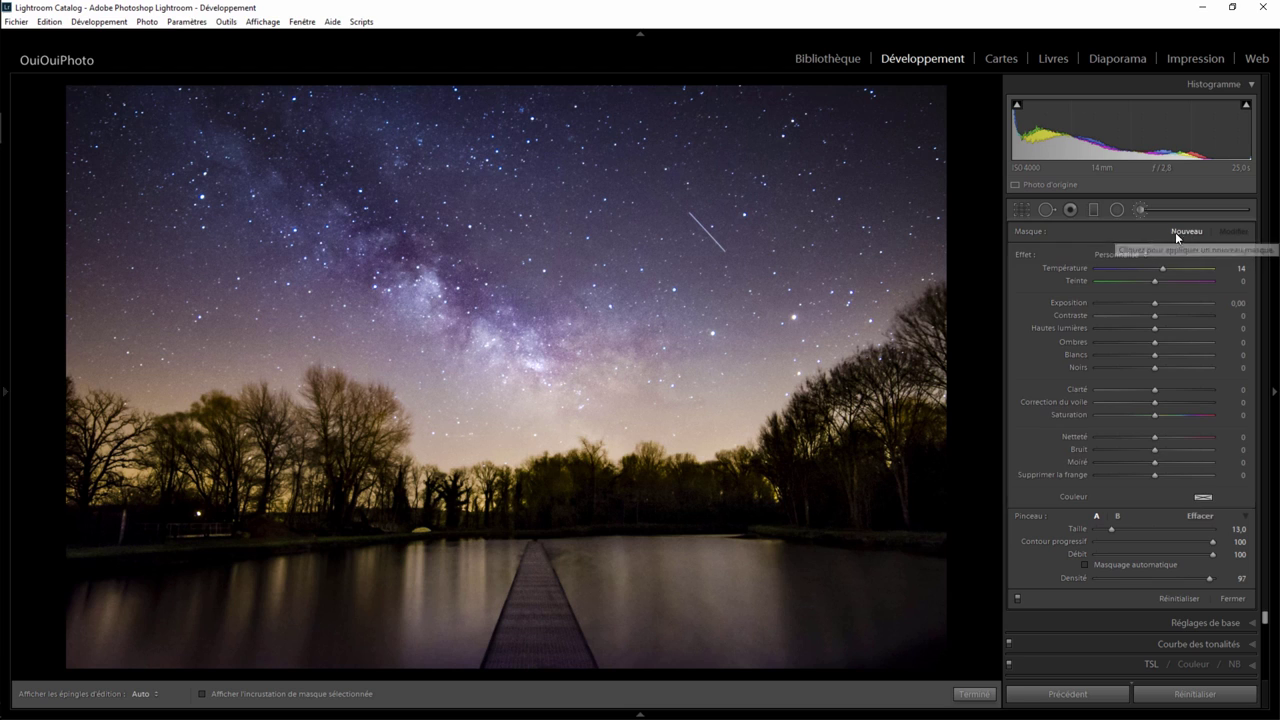
drag(1155, 268, 1153, 268)
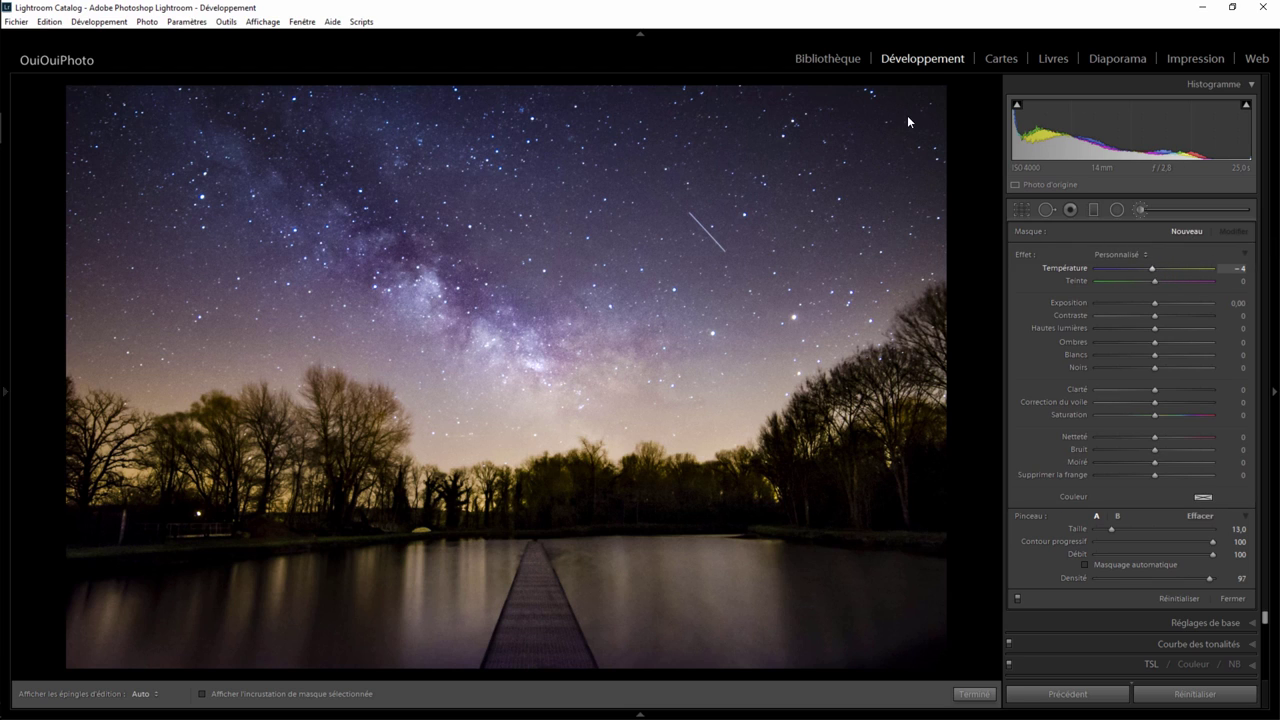
key(h)
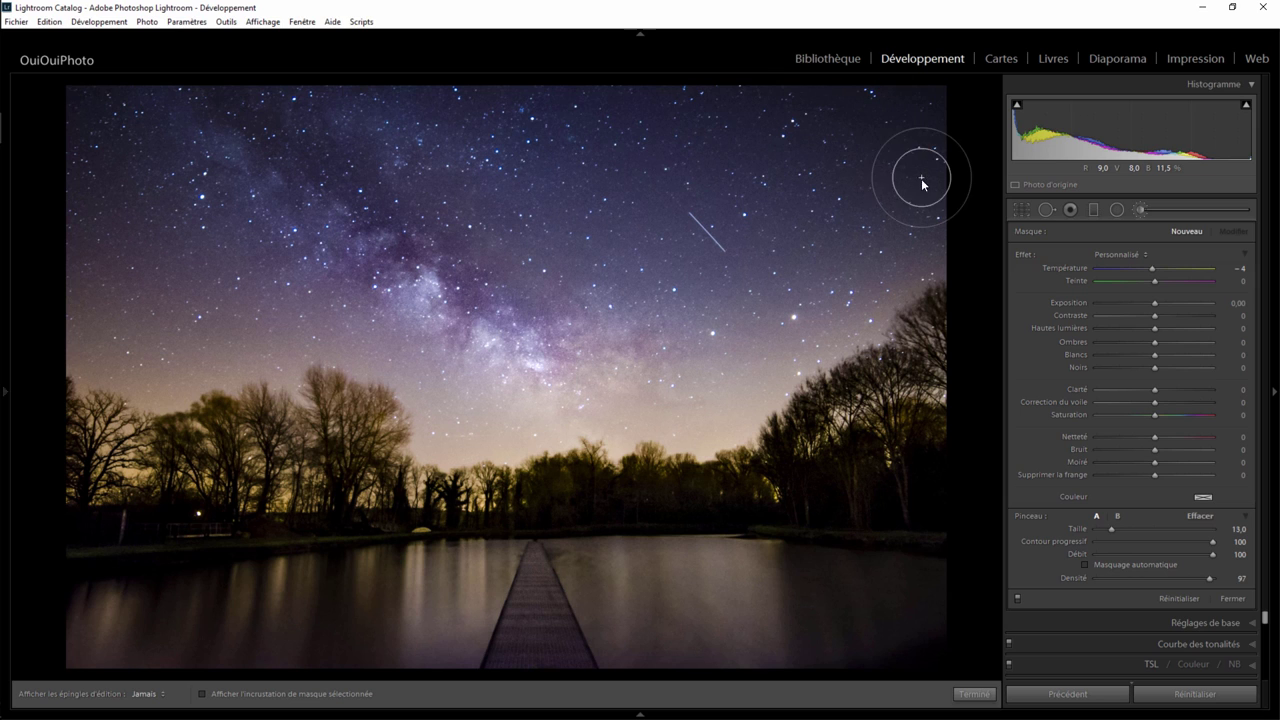
click(916, 122)
click(978, 692)
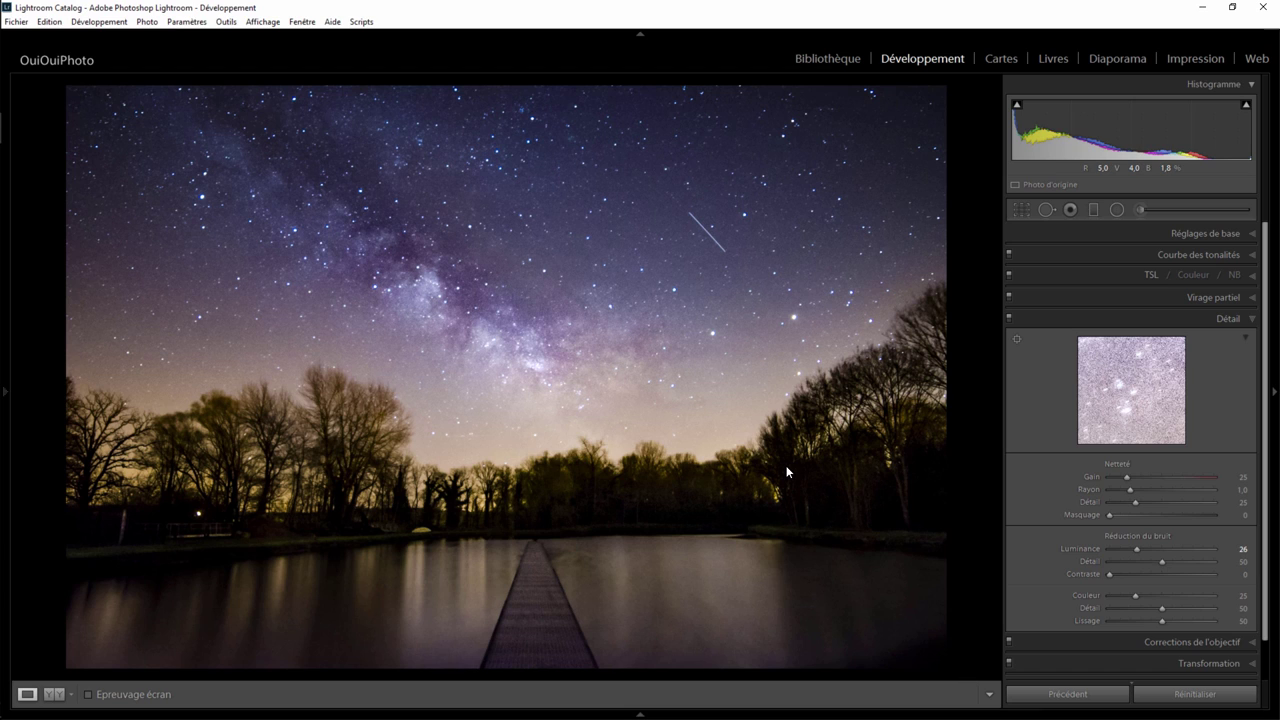
Step: Lower the earlier warm brush mask's Temperature to 2 and close the brush
click(1142, 210)
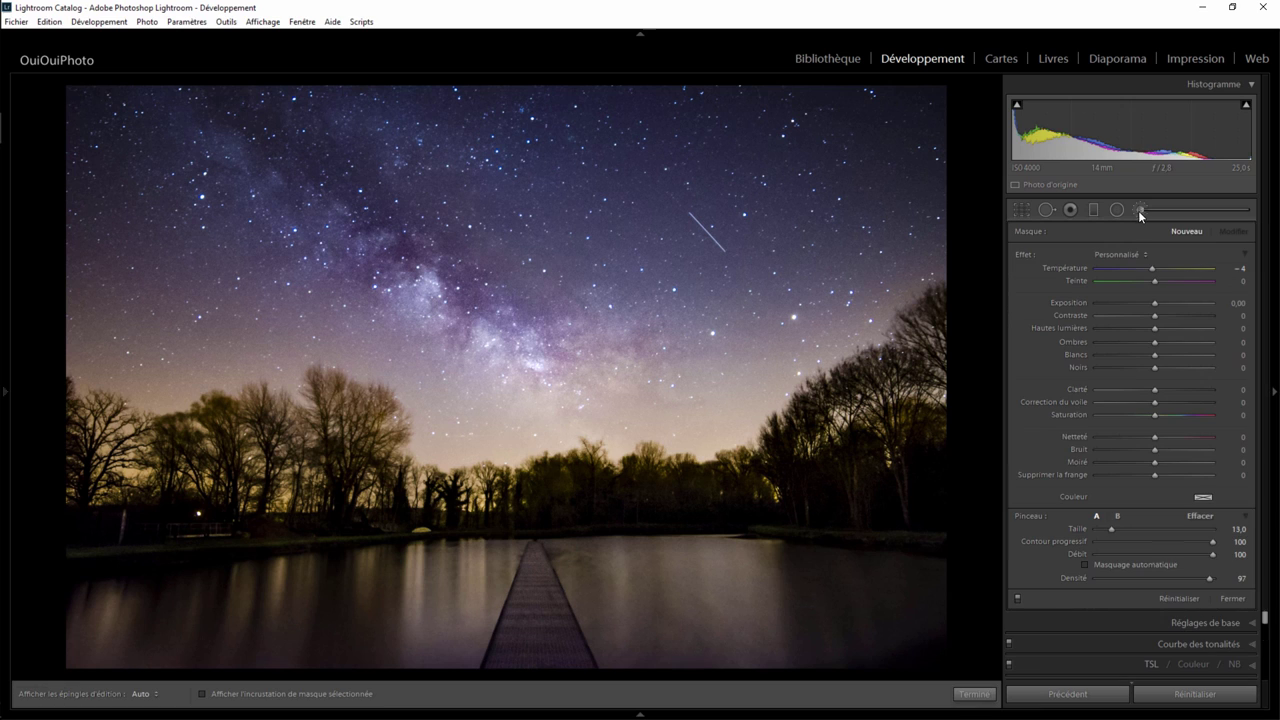
mouse_move(788, 310)
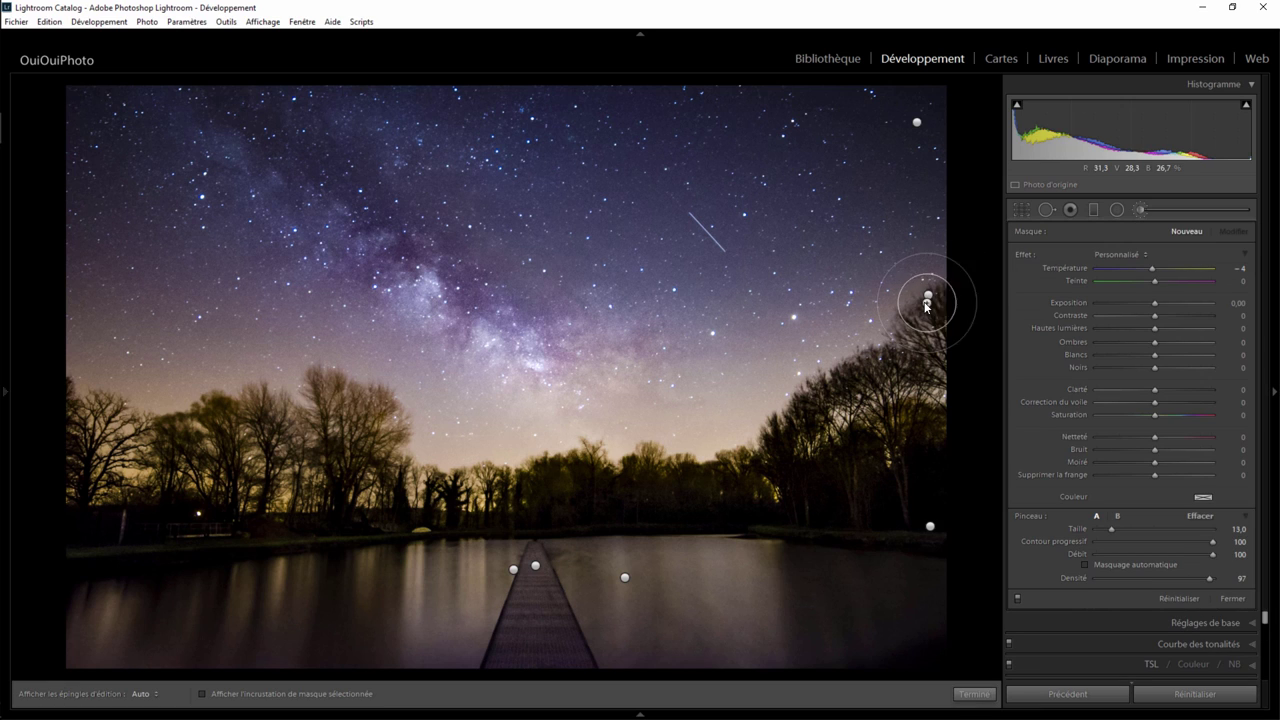
click(928, 297)
drag(1168, 271, 1157, 274)
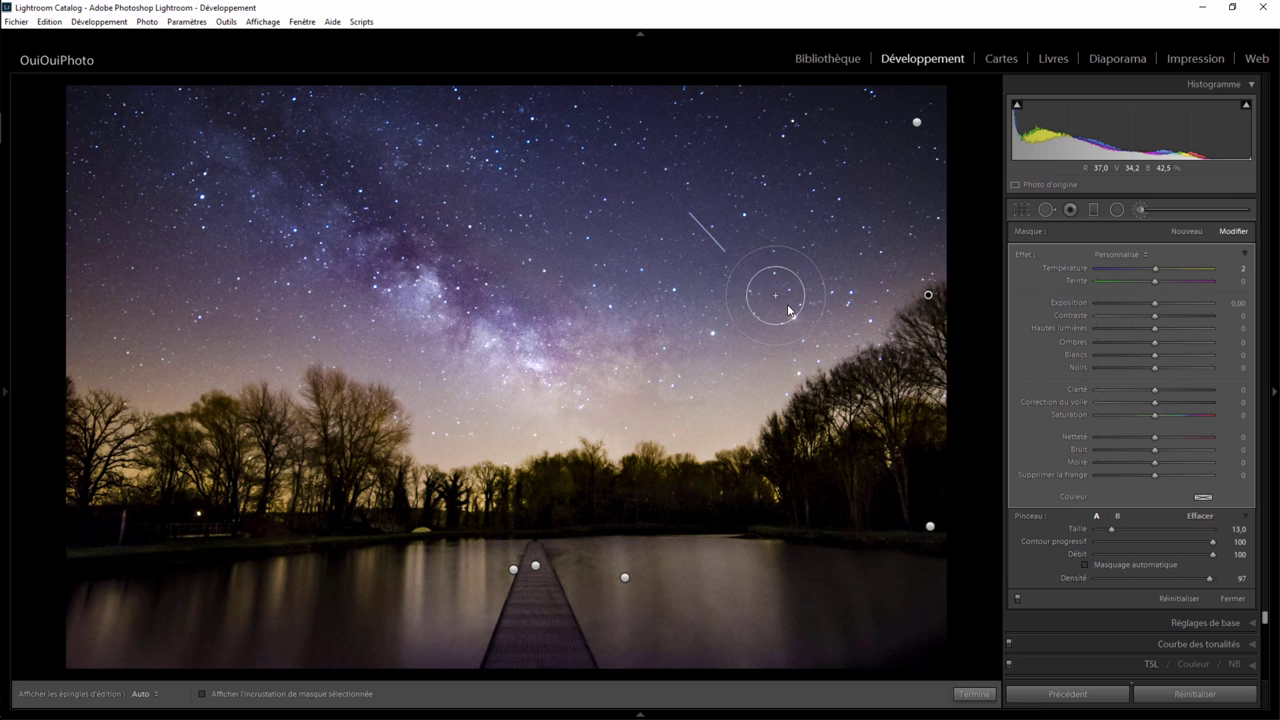
click(975, 694)
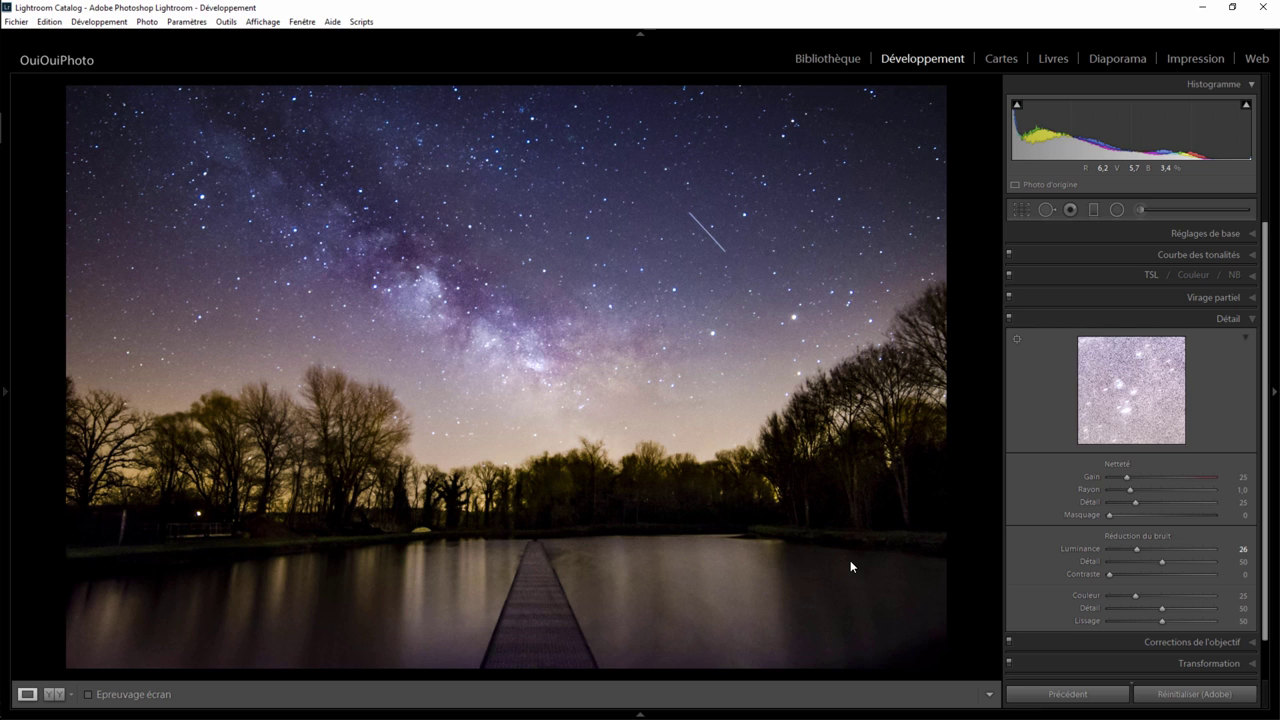
key(backslash)
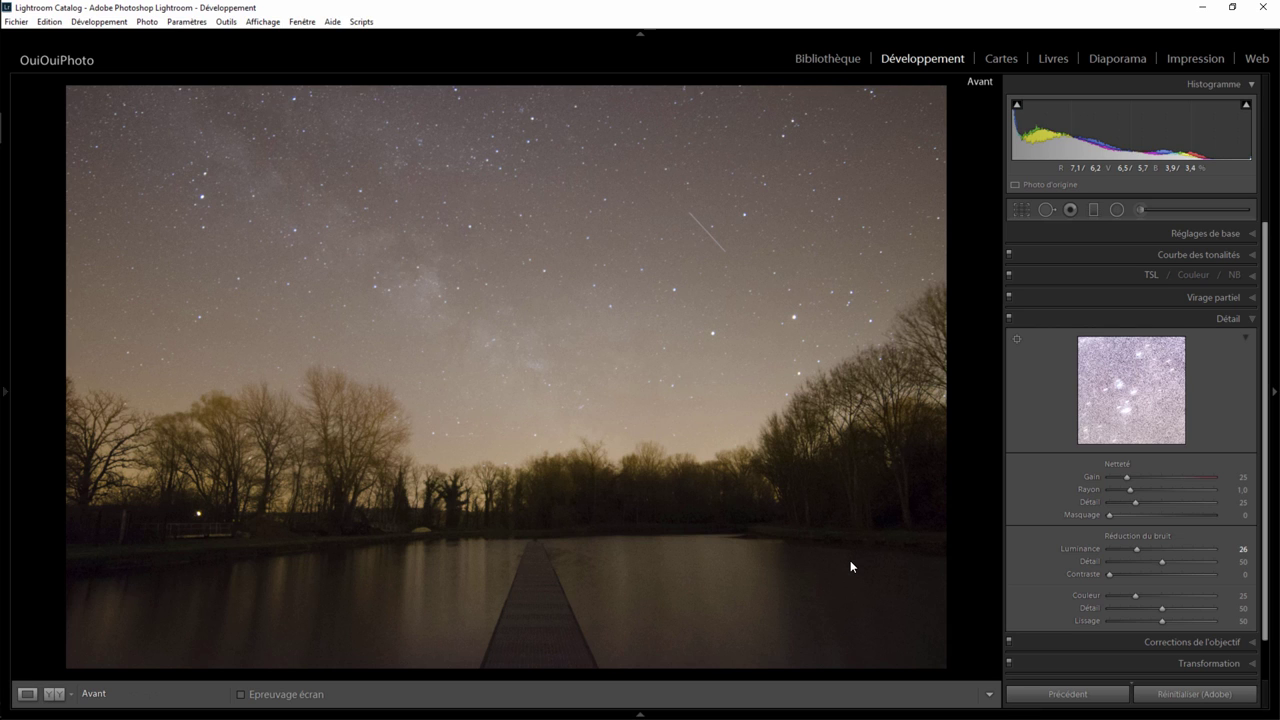
key(backslash)
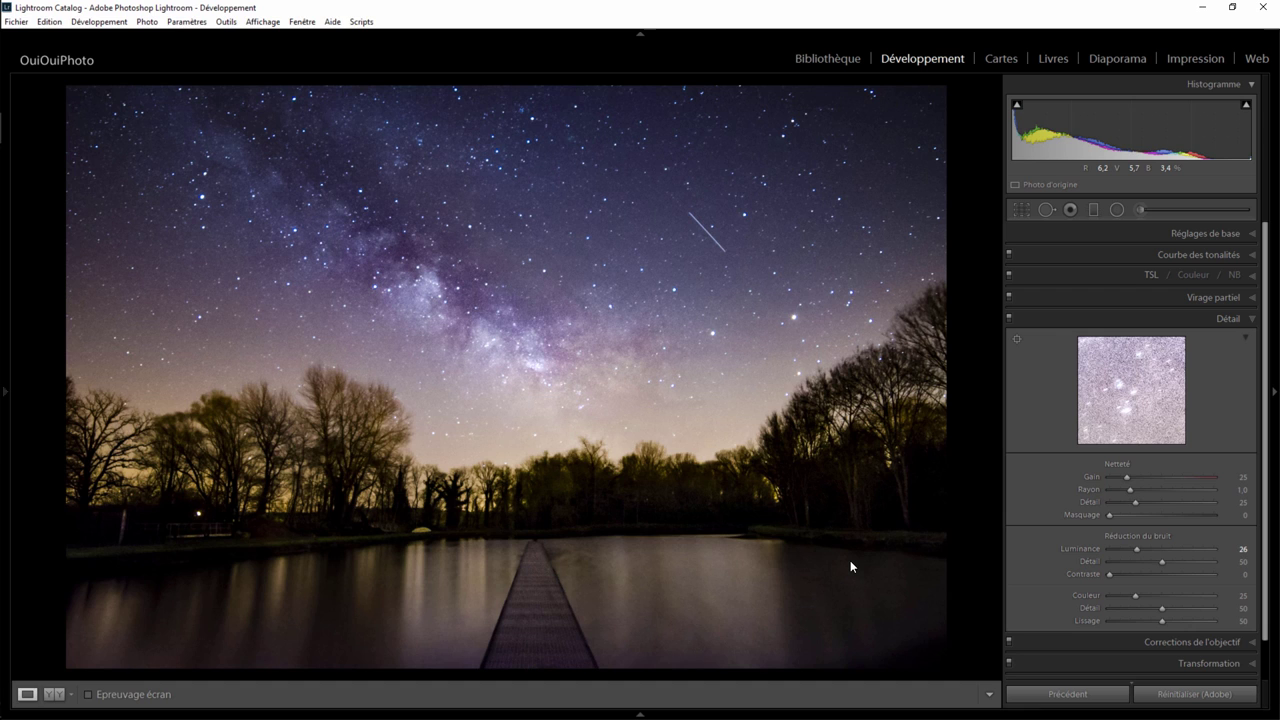
key(backslash)
key(backslash)
key(backslash)
key(backslash)
key(backslash)
key(backslash)
Step: Zoom in and spot-heal a bright star above the right-hand trees from a clean sky patch
click(796, 318)
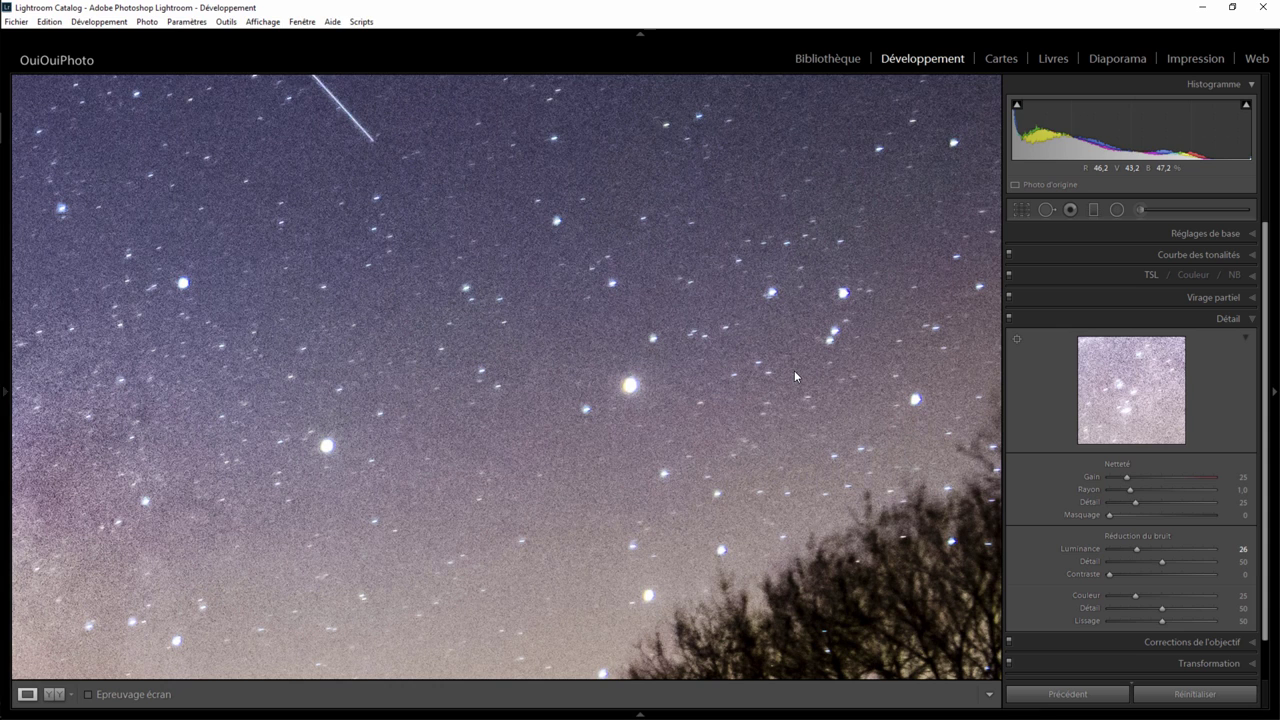
click(1046, 210)
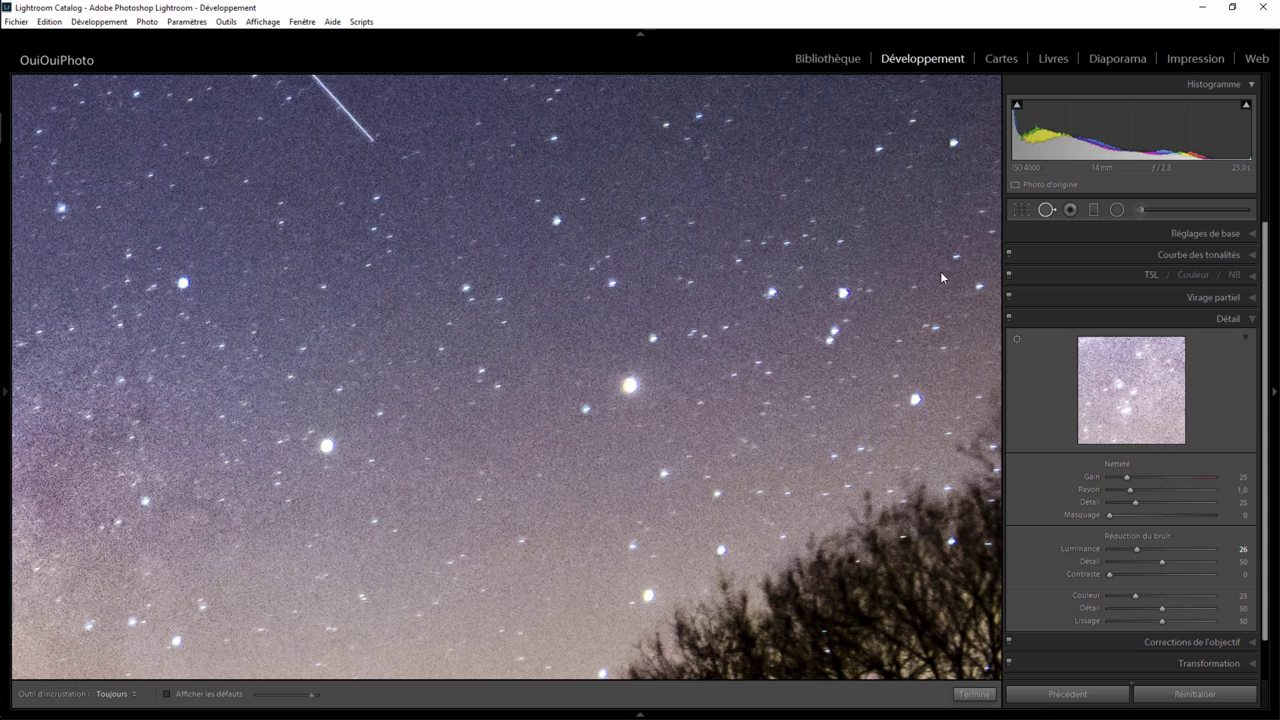
scroll(625, 398, down, 3)
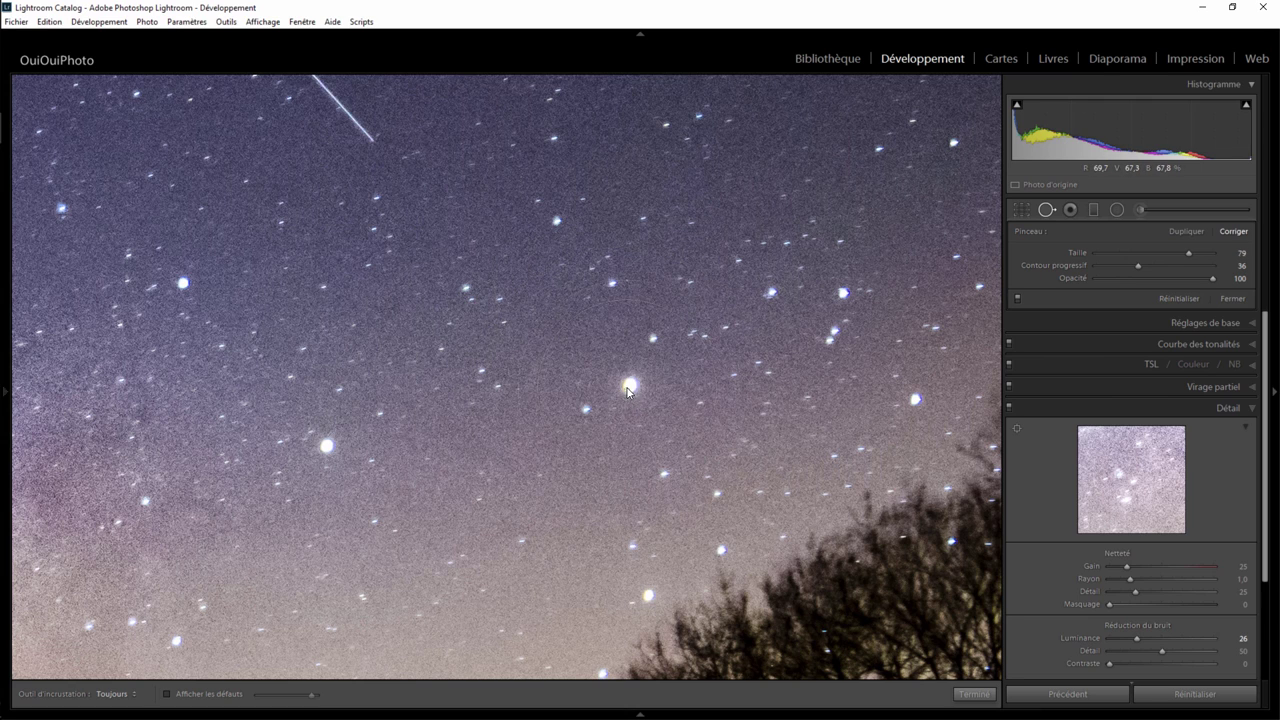
scroll(632, 390, down, 5)
scroll(630, 390, down, 5)
click(630, 390)
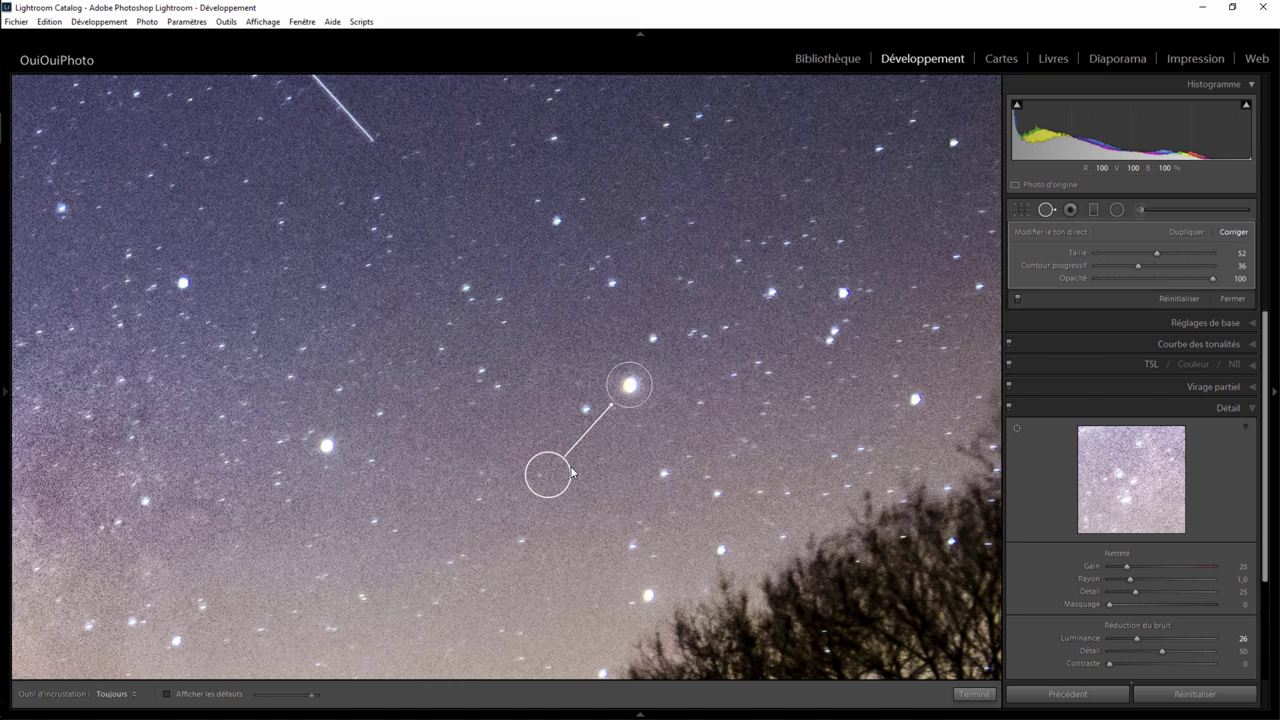
drag(548, 476, 326, 357)
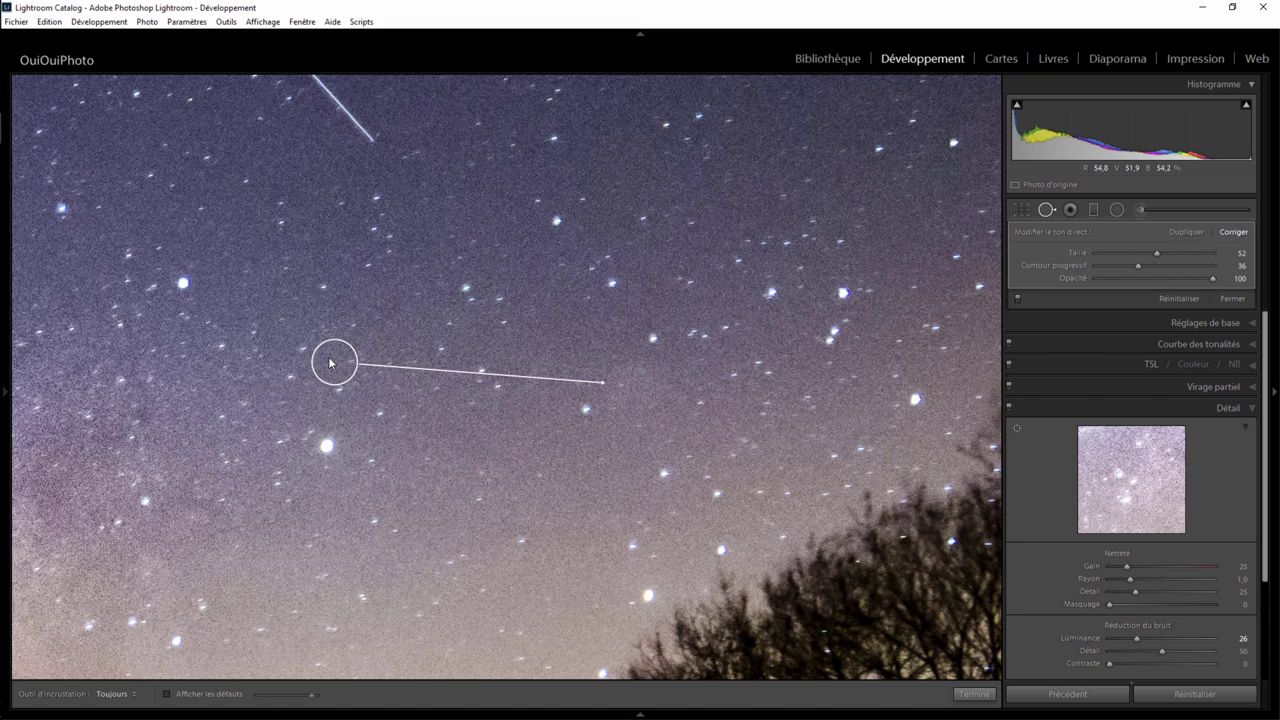
drag(652, 373, 844, 293)
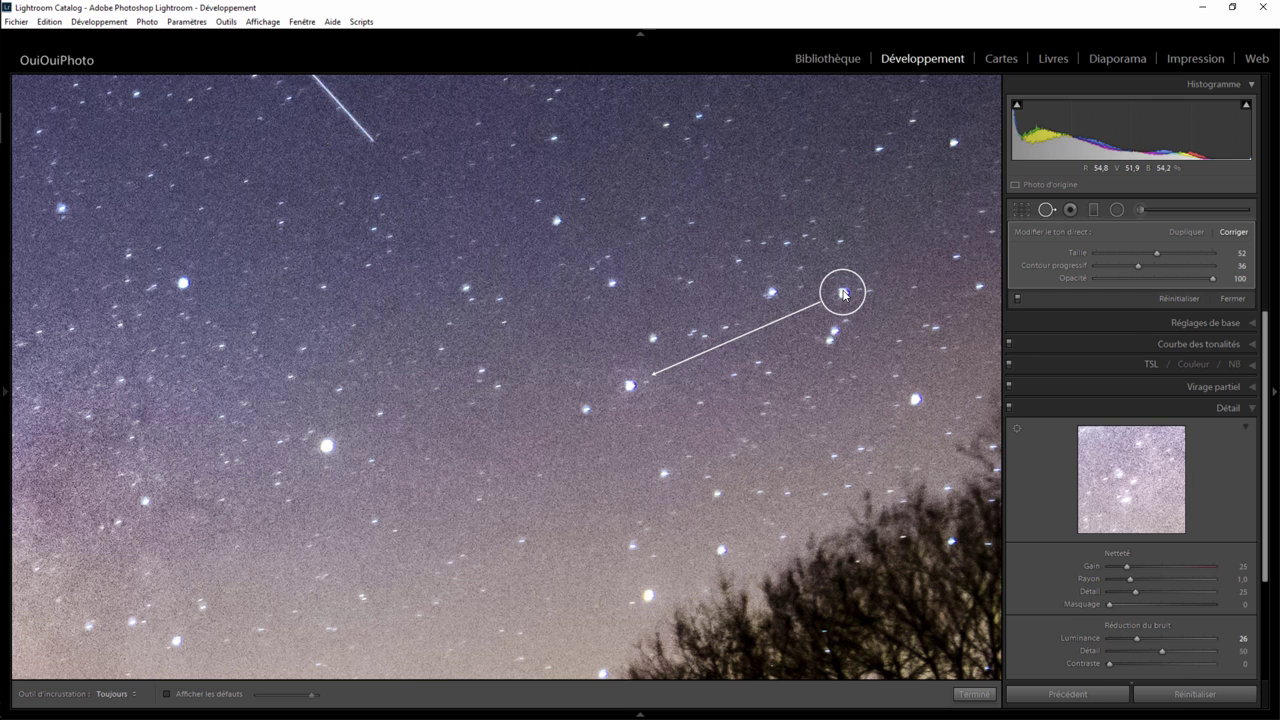
click(974, 693)
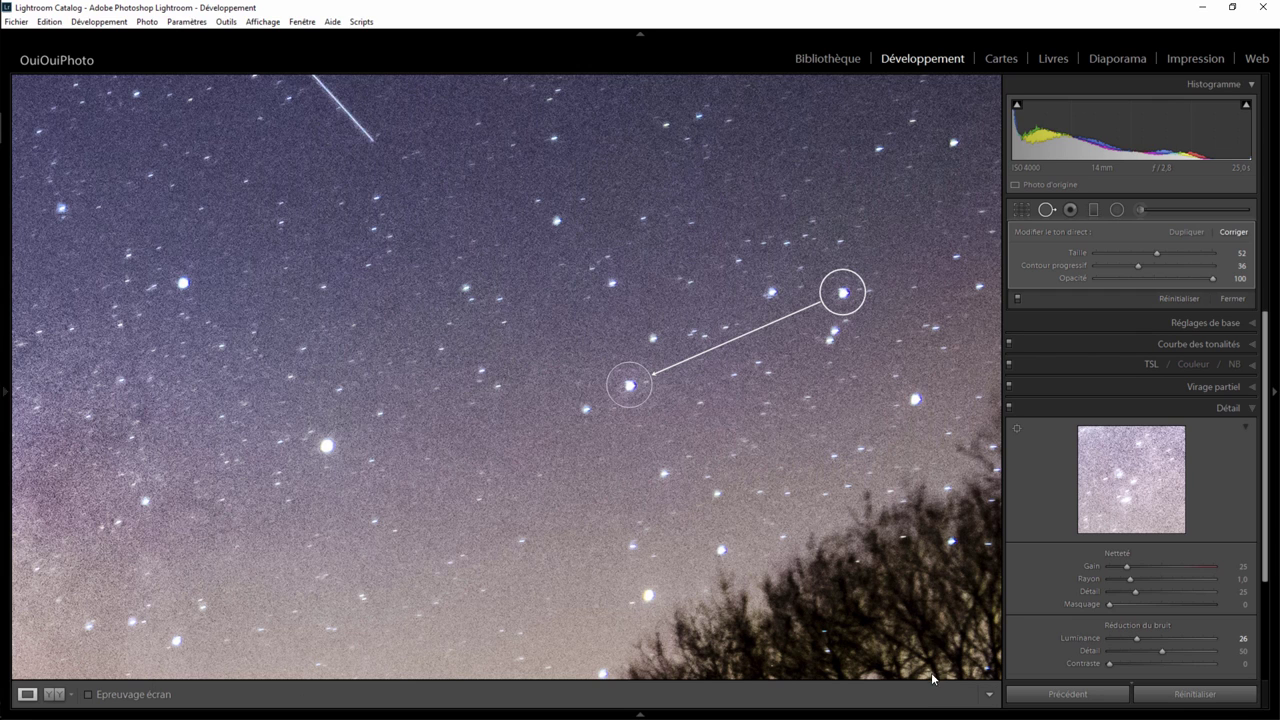
click(684, 462)
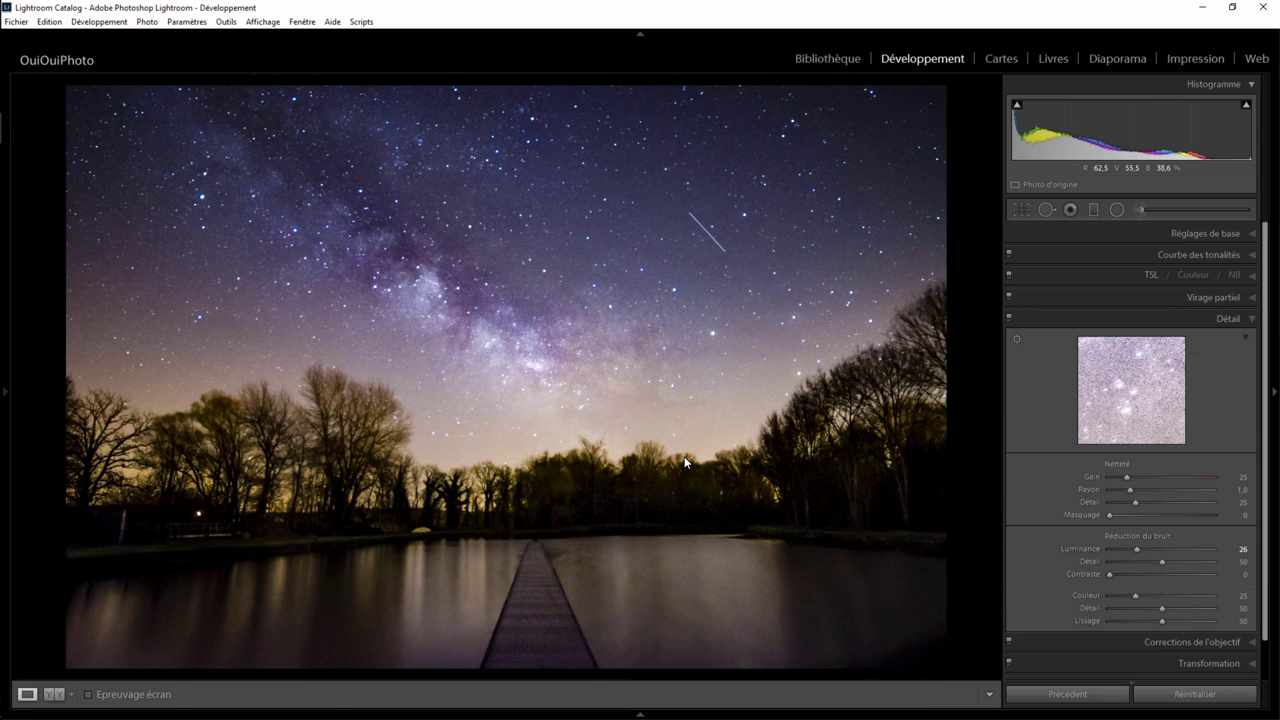
Step: Spot-heal the blue-haloed upper-left star, sourcing from the star just above, then zoom out
click(200, 199)
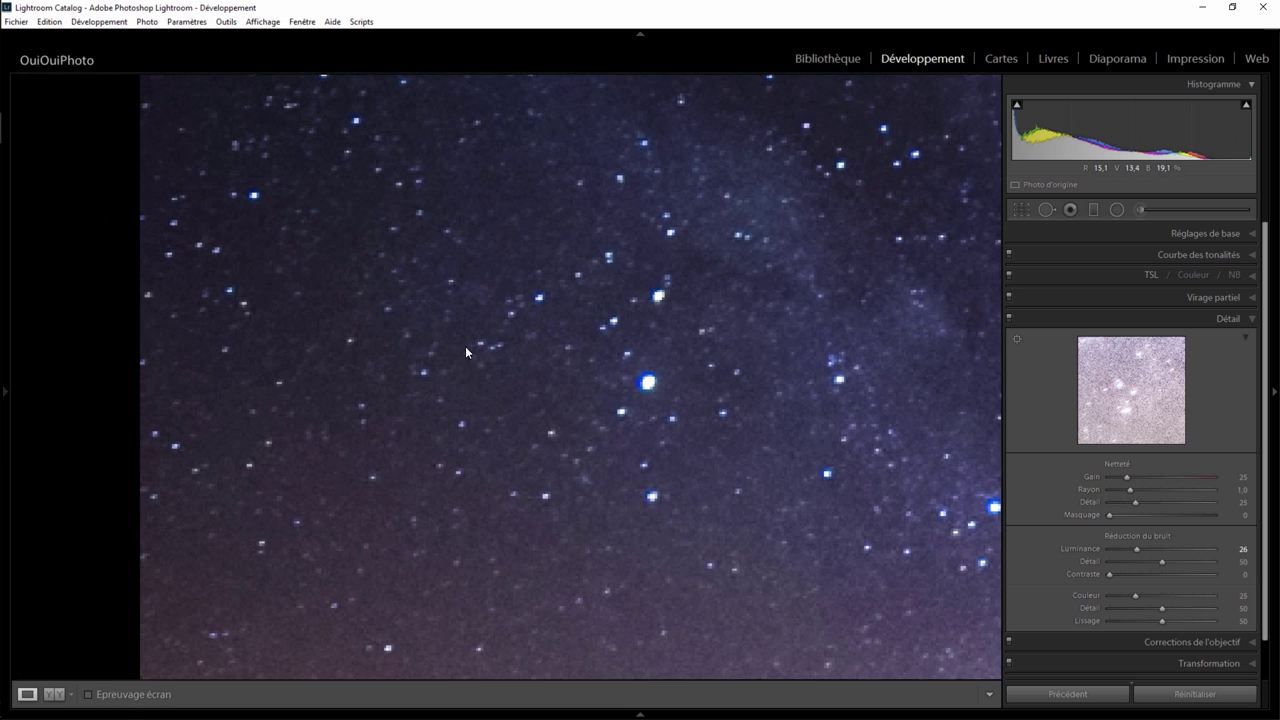
click(1047, 210)
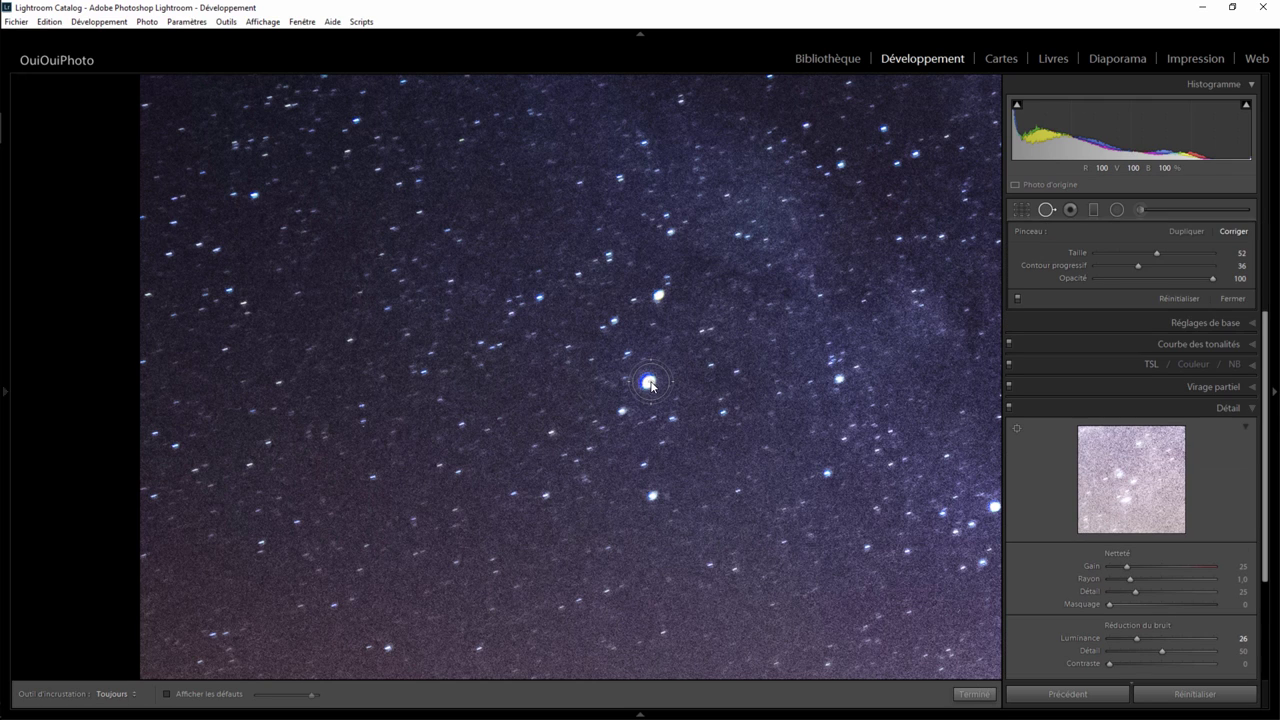
click(649, 382)
drag(958, 532, 666, 298)
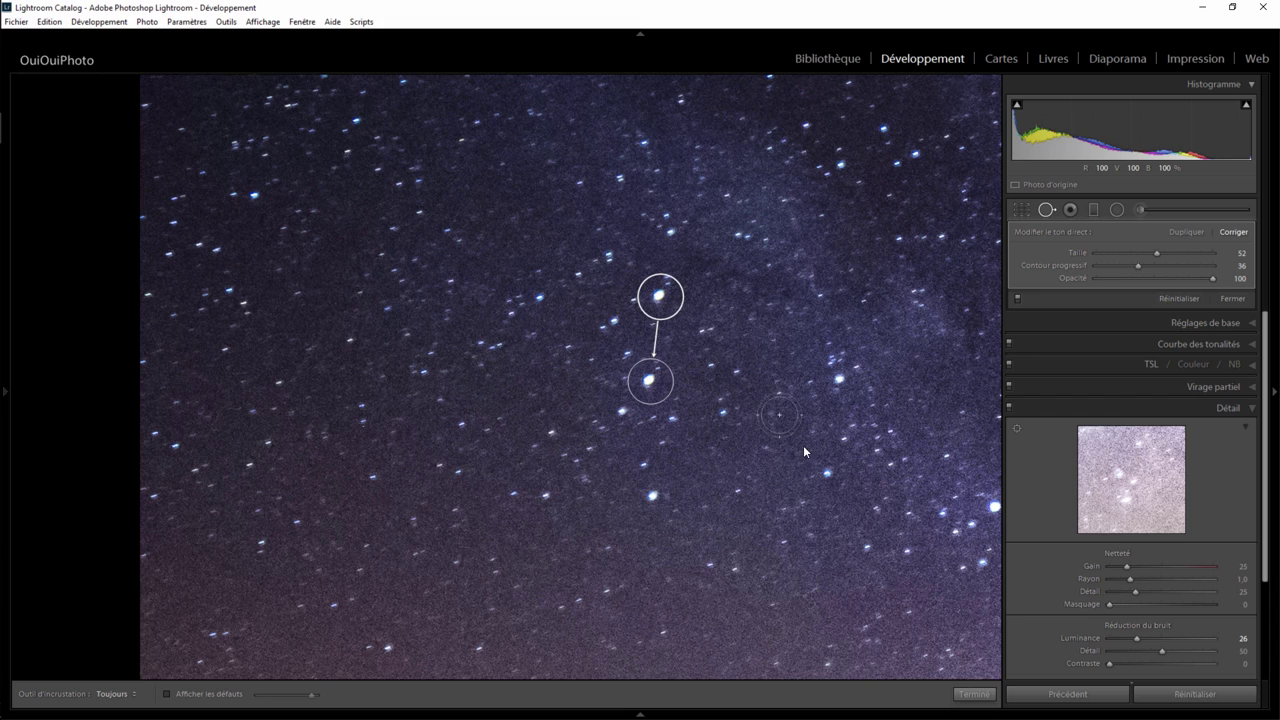
click(975, 693)
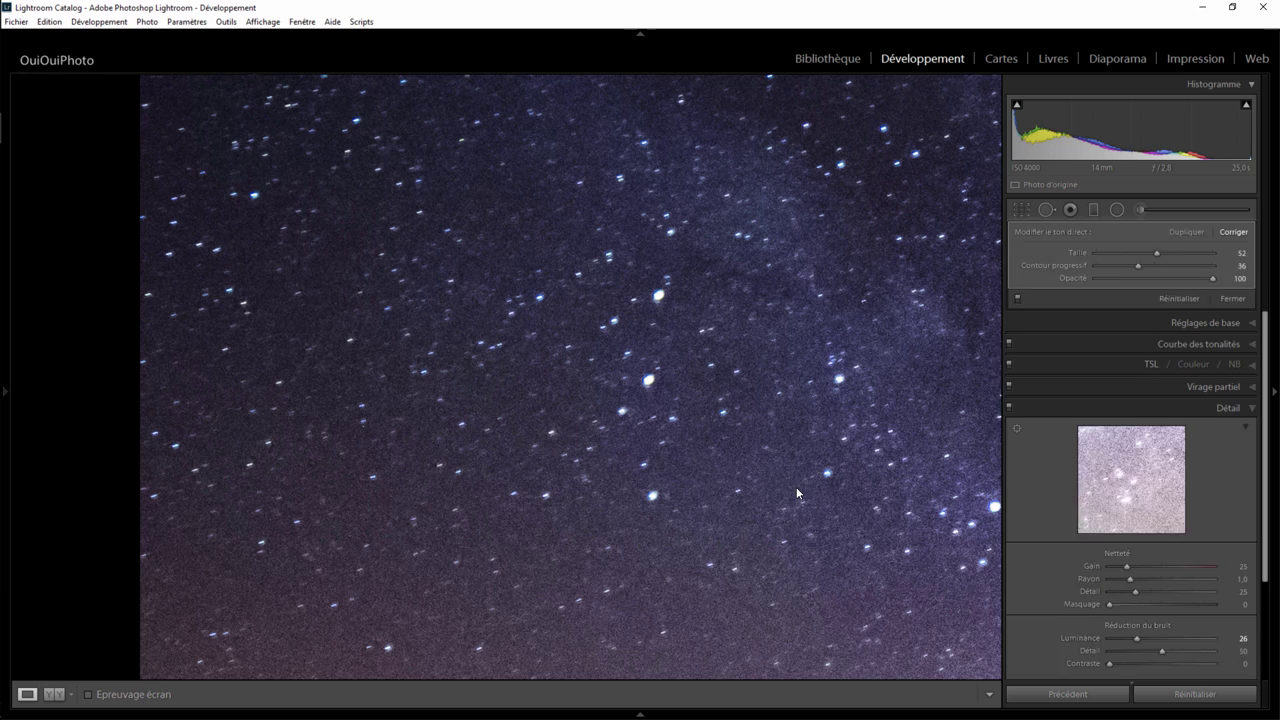
click(708, 382)
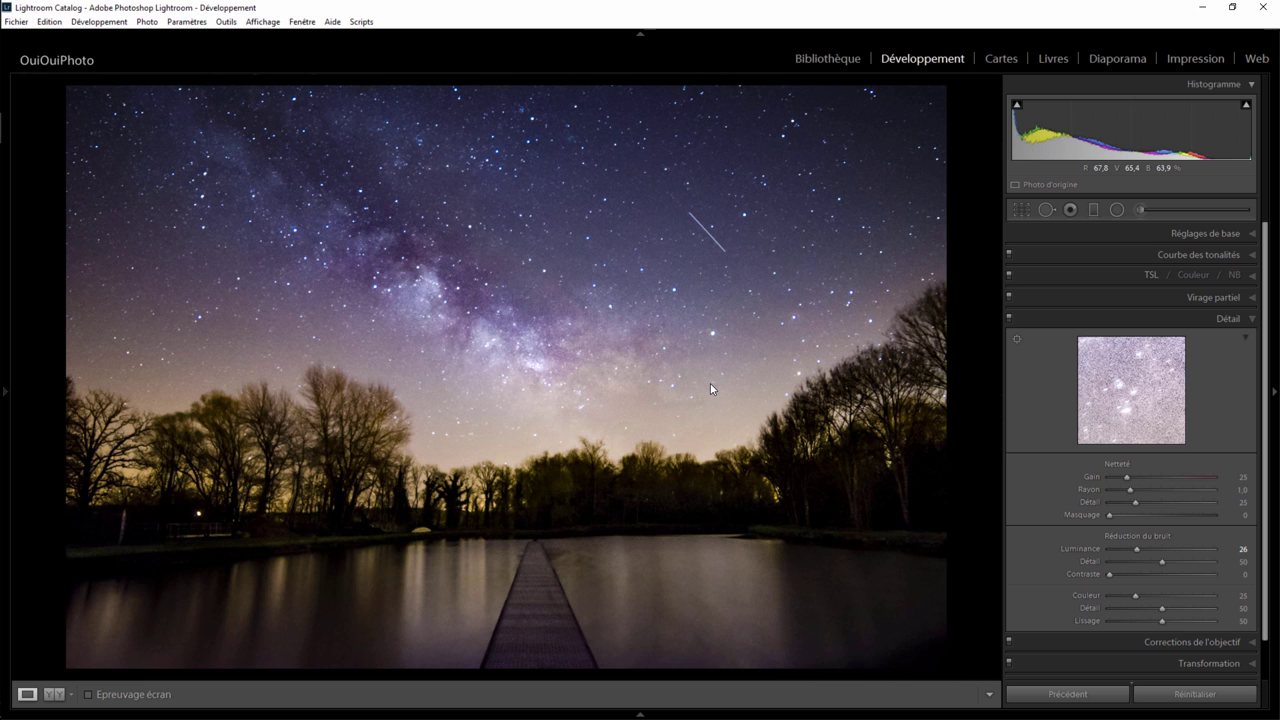
key(backslash)
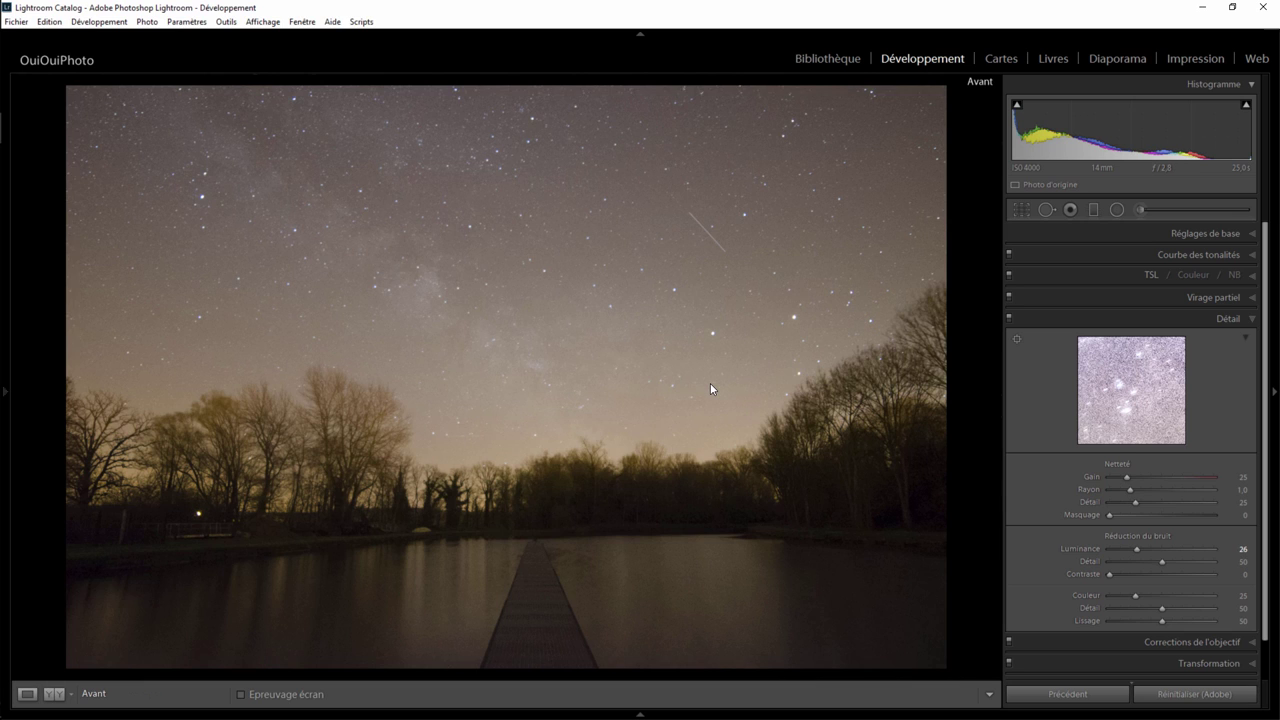
key(backslash)
key(backslash)
key(backslash)
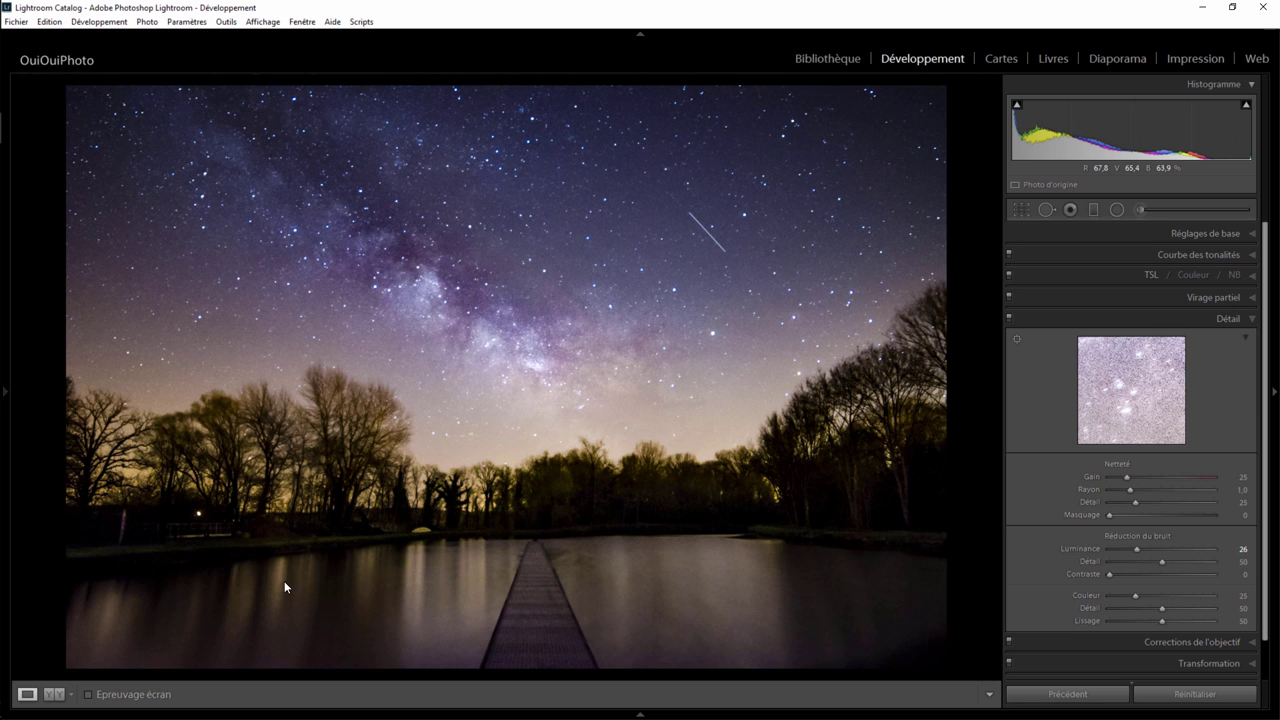
Step: Spot-heal the lamp among the left trees, sourcing from the dark bank below
click(200, 513)
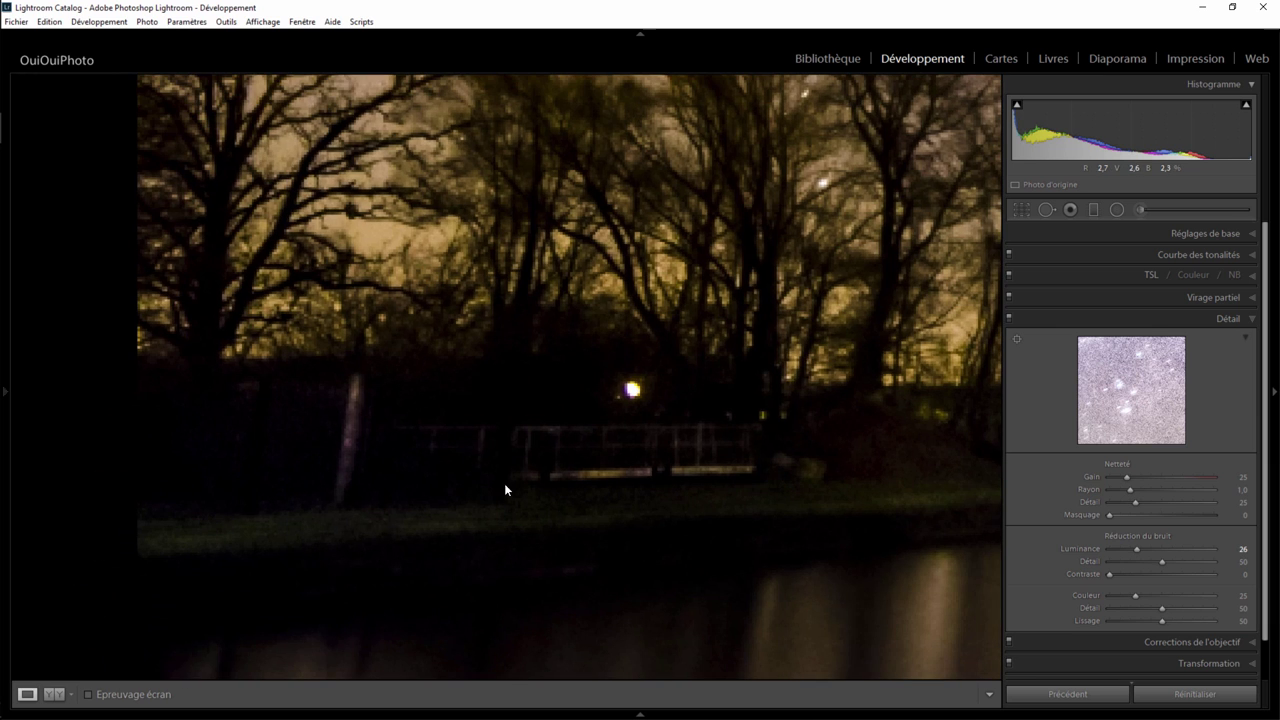
click(1046, 209)
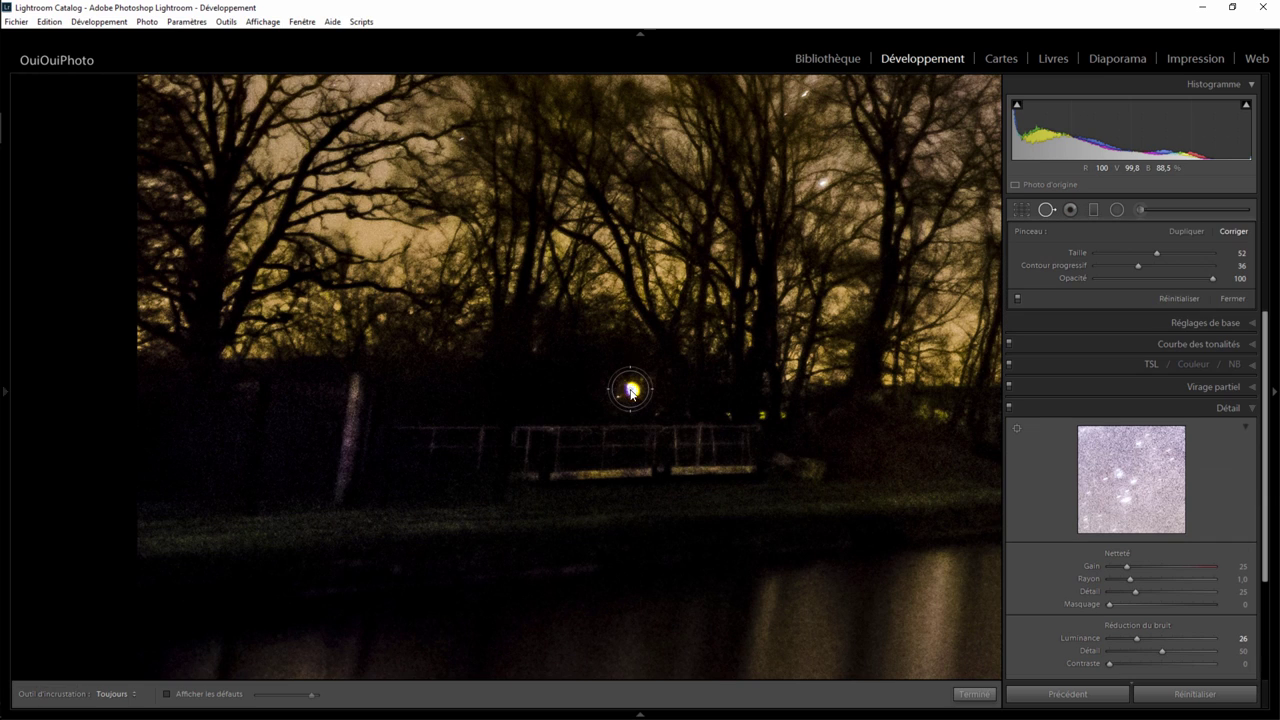
scroll(631, 391, up, 4)
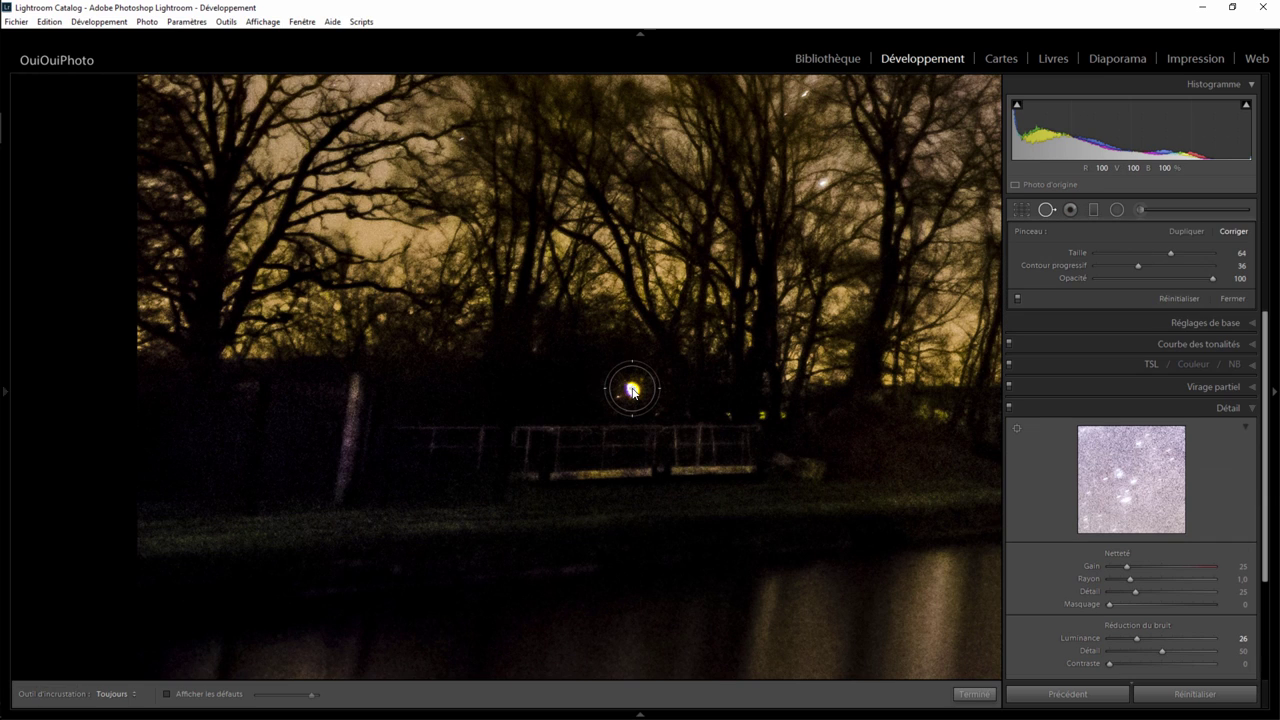
drag(632, 391, 477, 661)
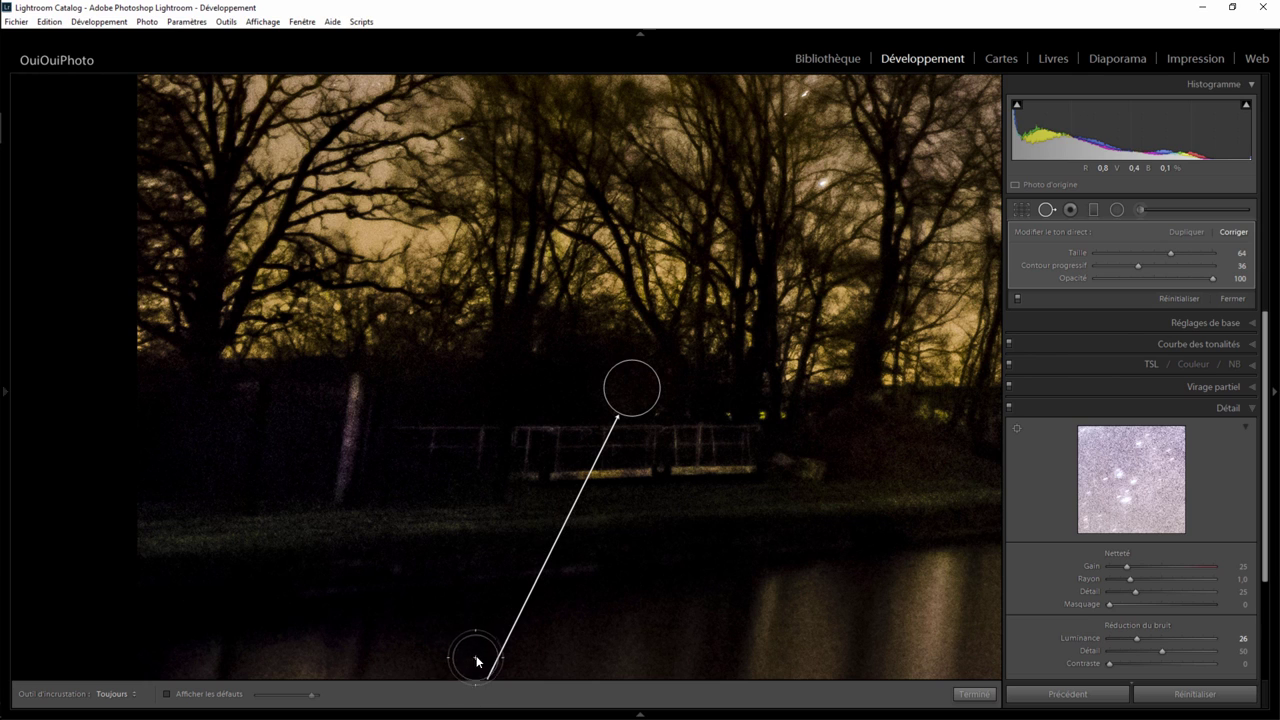
click(972, 694)
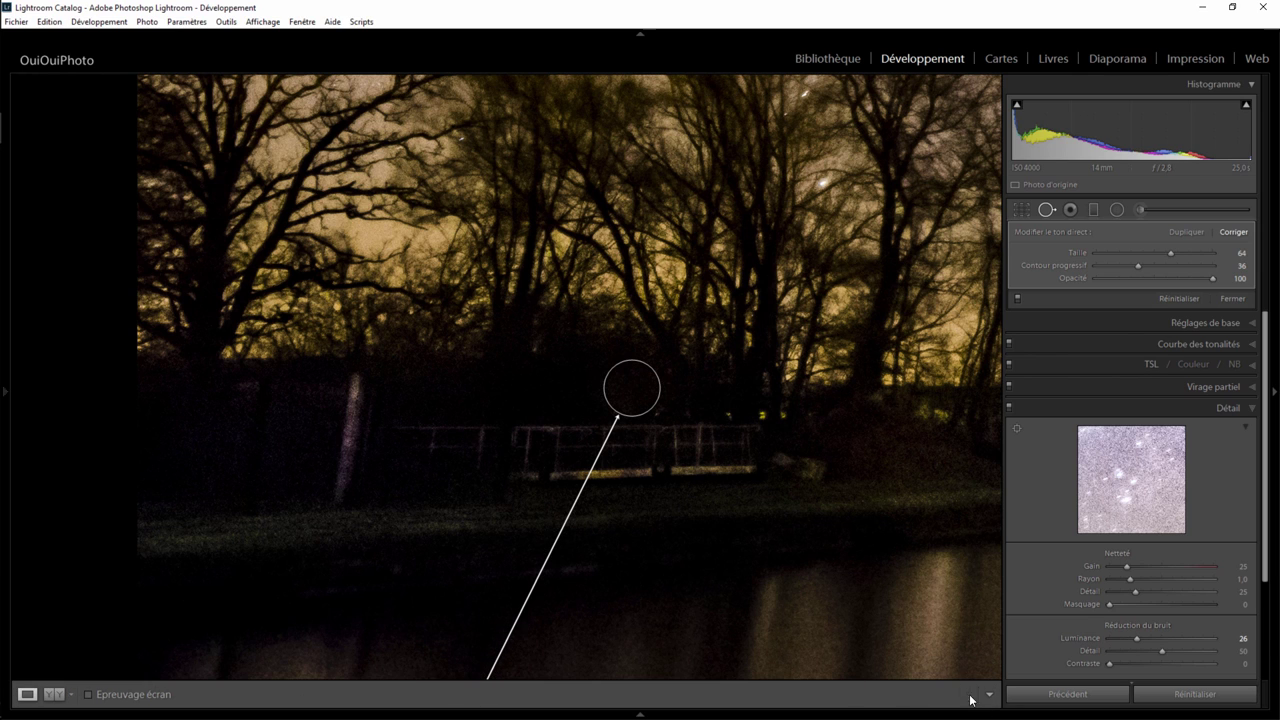
click(632, 405)
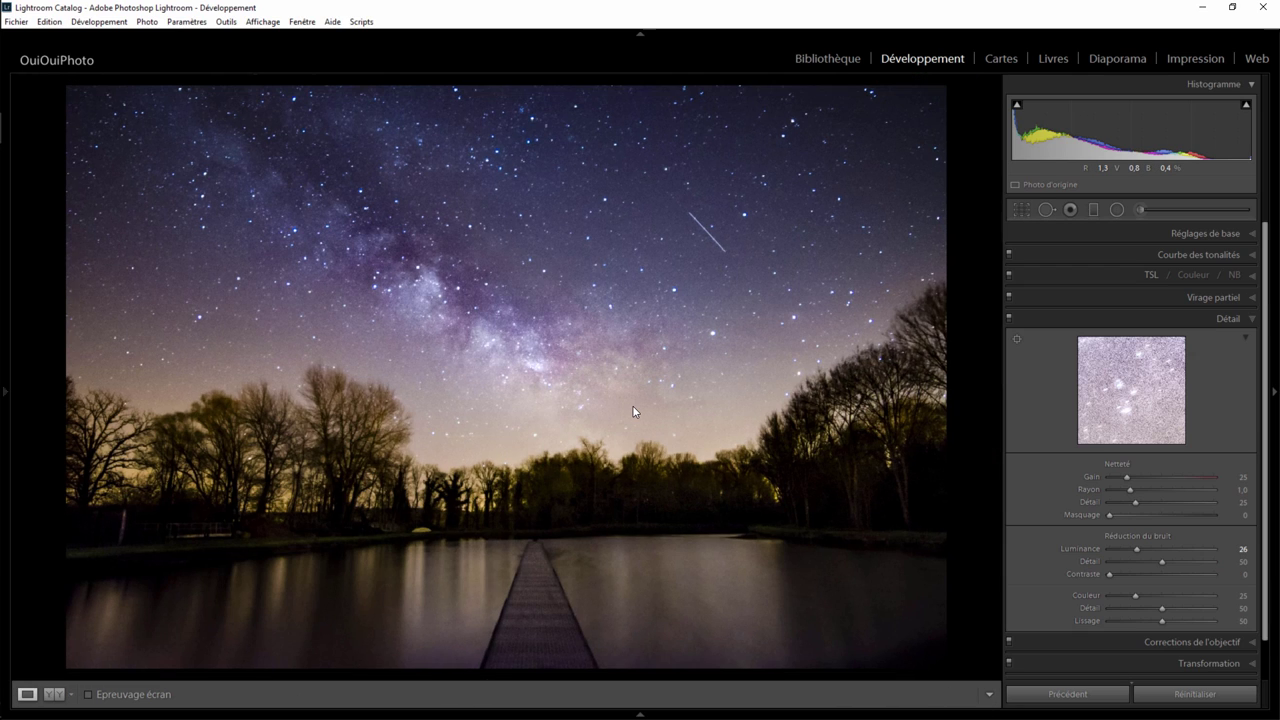